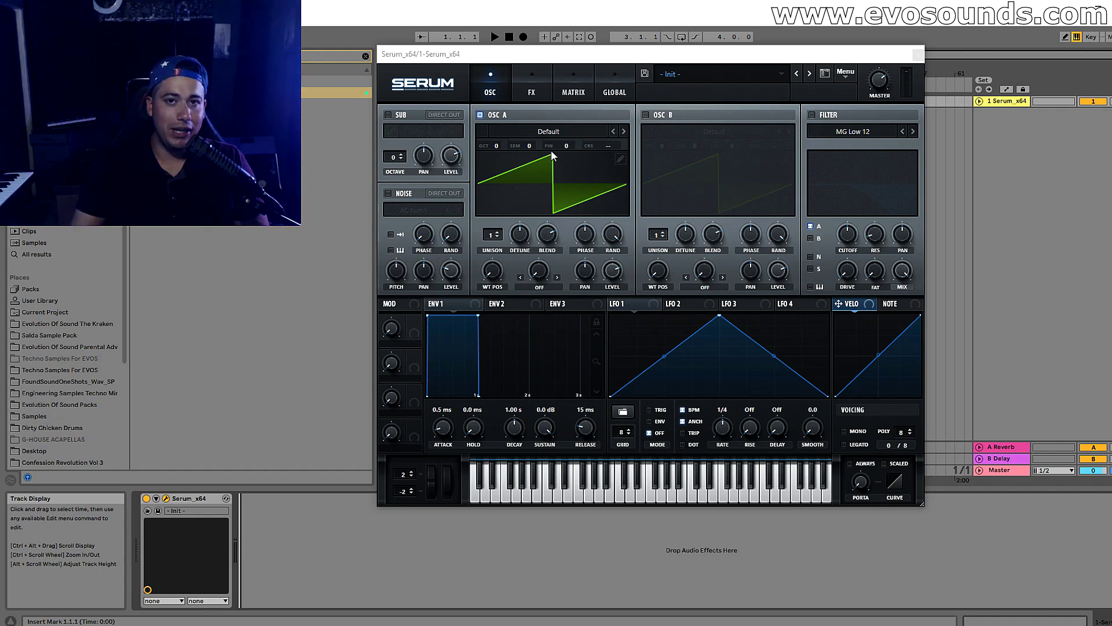
Step: Load the Analog wavetable Basic Shapes into oscillator A and move its wavetable position to the square wave
{"action": "left_click", "coordinate": [542, 132]}
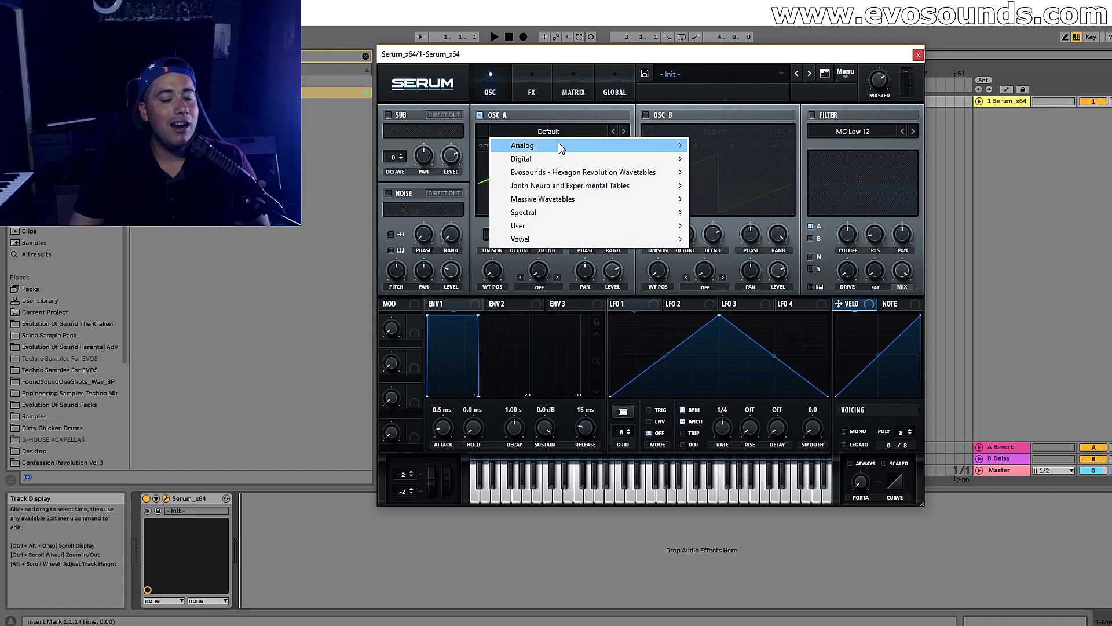
{"action": "mouse_move", "coordinate": [560, 148]}
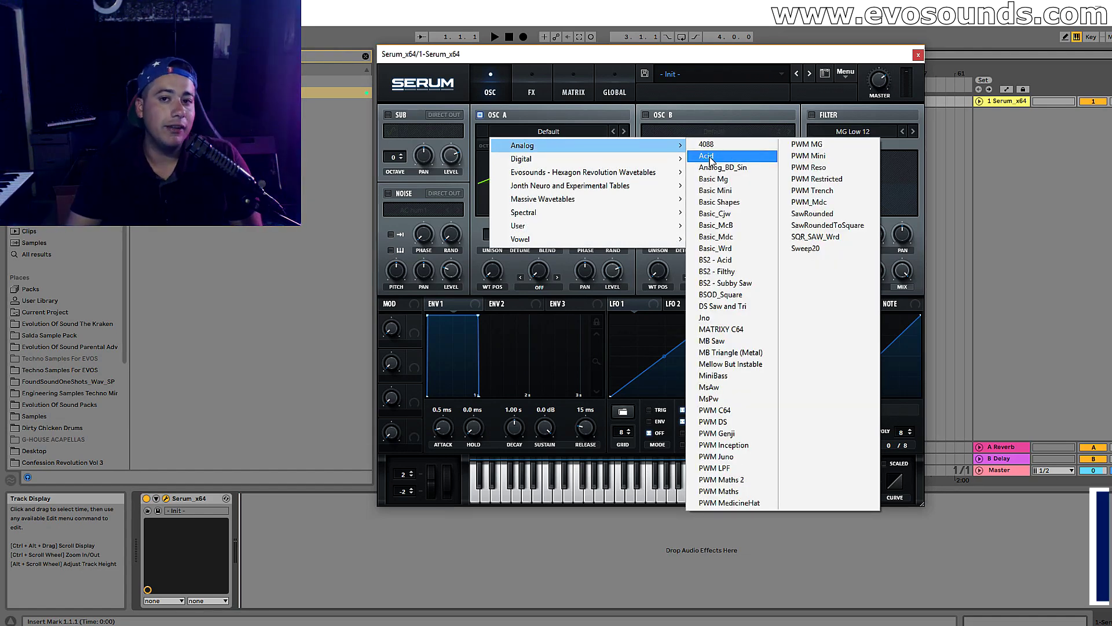
{"action": "left_click", "coordinate": [737, 200]}
{"action": "left_click_drag", "start_coordinate": [492, 270], "coordinate": [522, 231]}
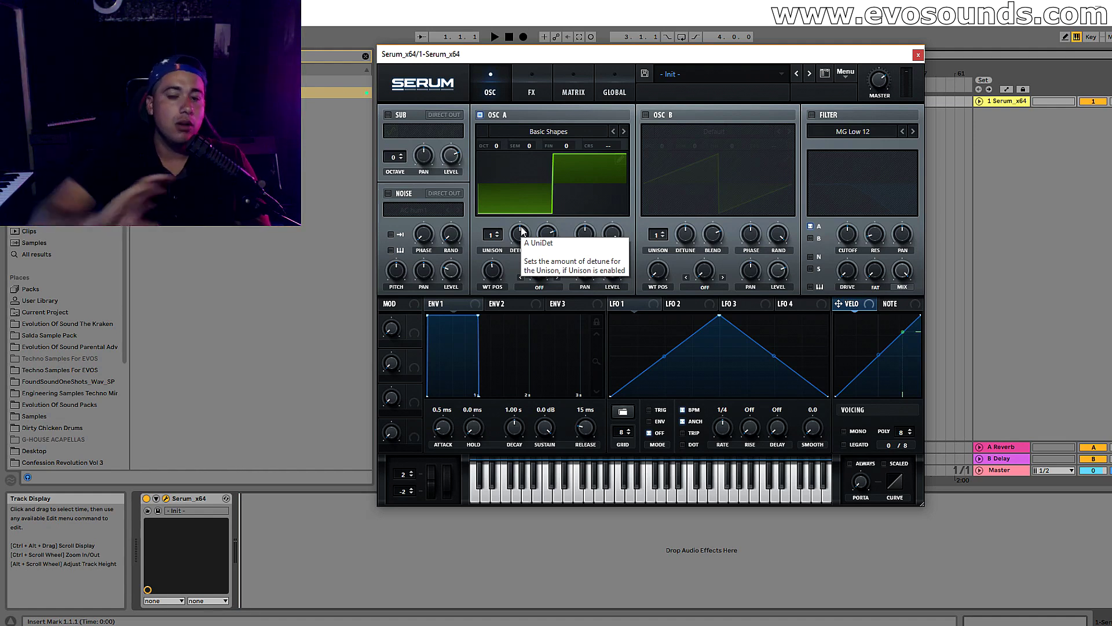
Step: Try different phase and random phase amounts on oscillator A, and reset its random phase to the default
{"action": "mouse_move", "coordinate": [585, 234]}
{"action": "left_mouse_down"}
{"action": "mouse_move", "coordinate": [551, 350]}
{"action": "mouse_move", "coordinate": [571, 259]}
{"action": "mouse_move", "coordinate": [596, 236]}
{"action": "mouse_move", "coordinate": [574, 234]}
{"action": "mouse_move", "coordinate": [603, 241]}
{"action": "mouse_move", "coordinate": [590, 220]}
{"action": "mouse_move", "coordinate": [592, 230]}
{"action": "left_mouse_up"}
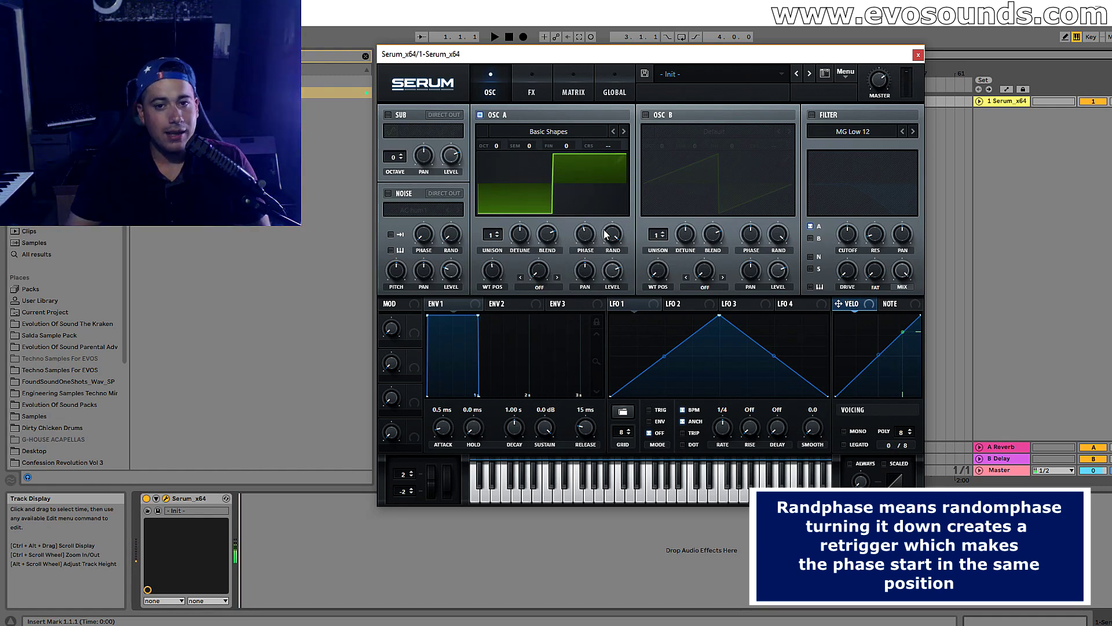
{"action": "mouse_move", "coordinate": [606, 234]}
{"action": "left_click_drag", "start_coordinate": [585, 230], "coordinate": [585, 223]}
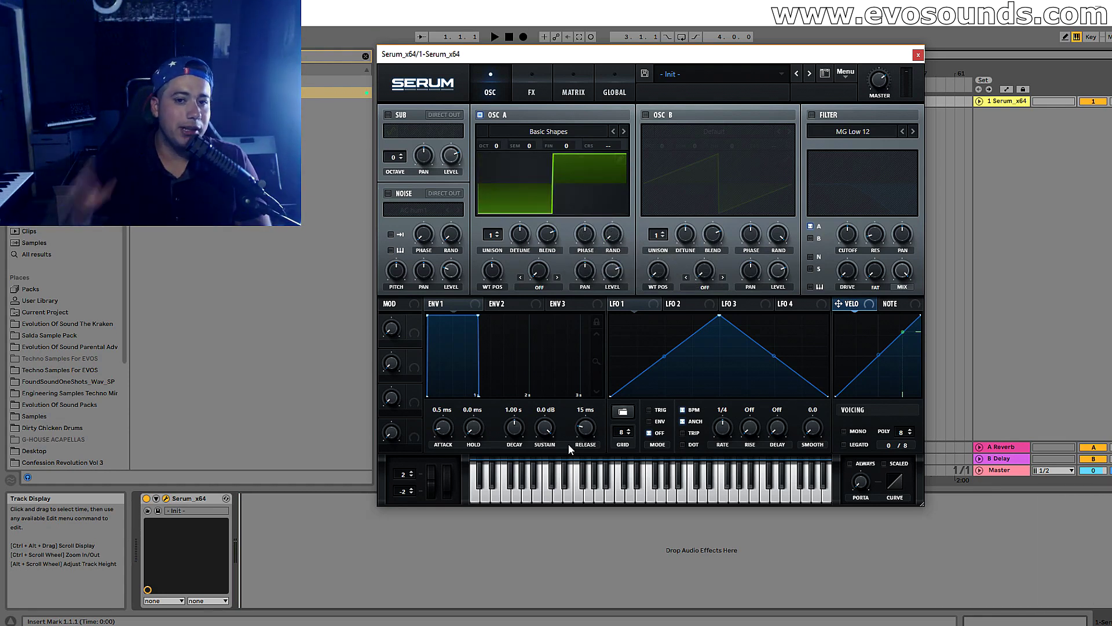
{"action": "double_click", "coordinate": [612, 234]}
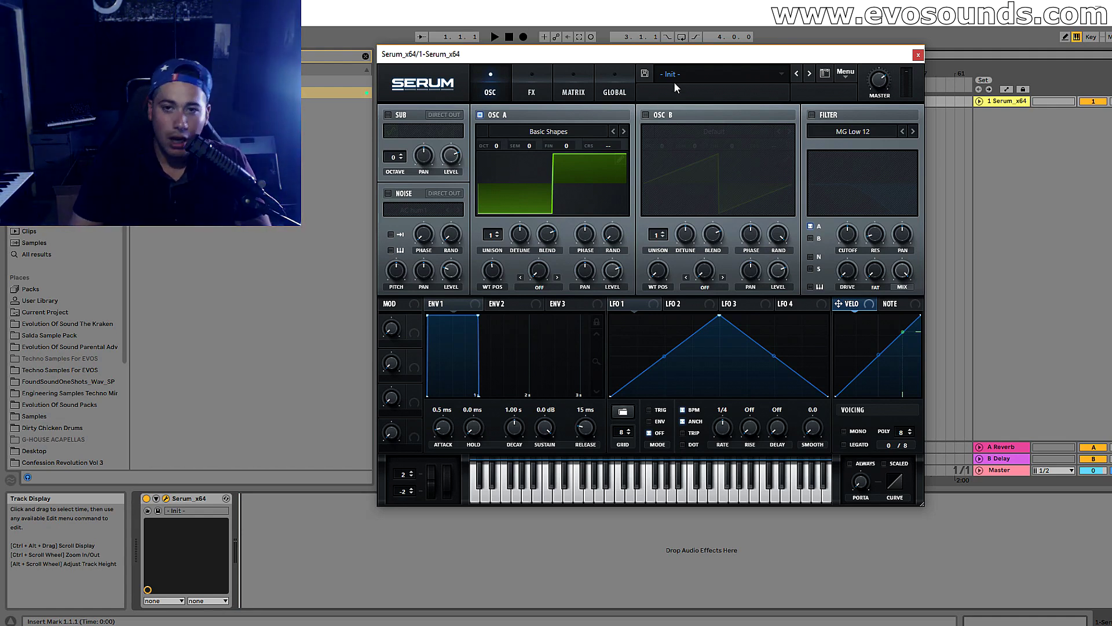
Step: Turn on oscillator B with the Default saw wavetable and raise its octave to +1
{"action": "left_click", "coordinate": [663, 114]}
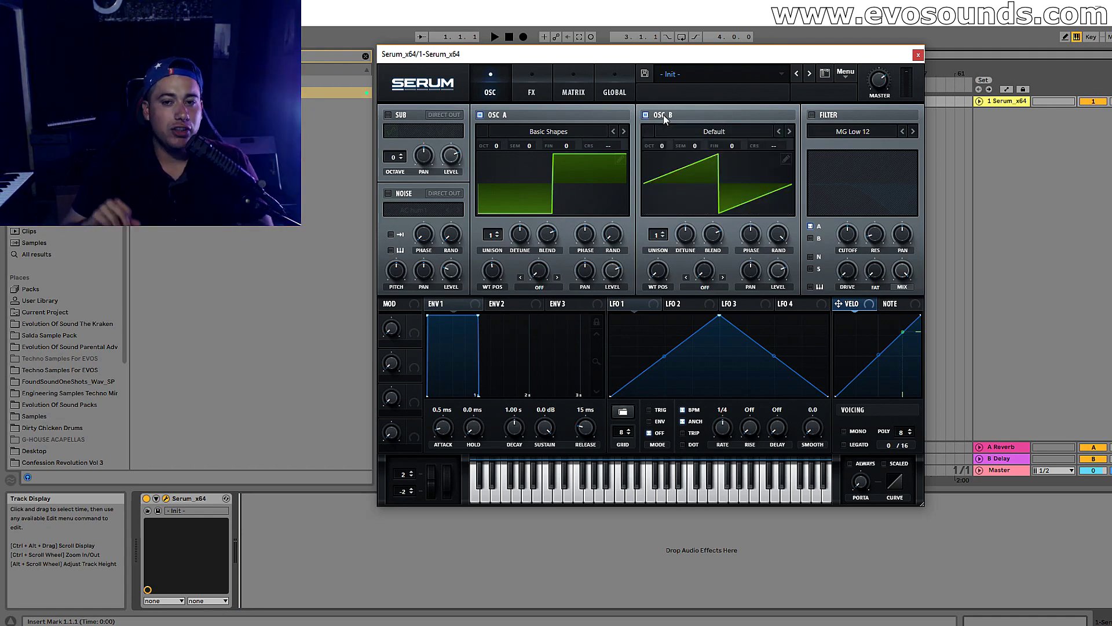
{"action": "mouse_move", "coordinate": [666, 144]}
{"action": "left_click_drag", "start_coordinate": [666, 144], "coordinate": [690, 139]}
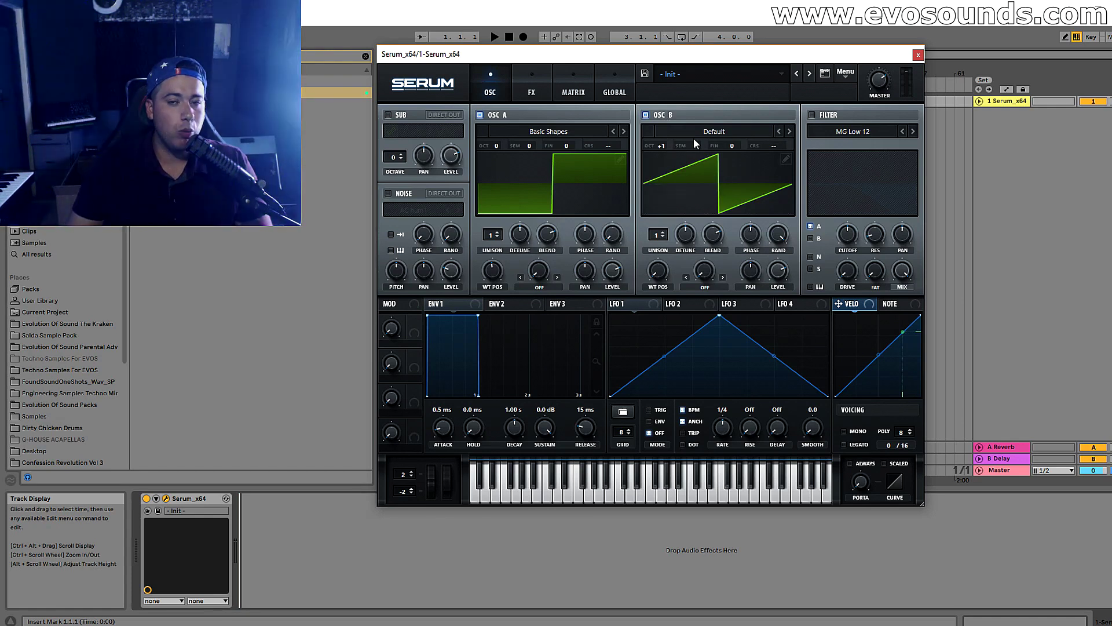
Step: Enable the MG Low 12 filter for both oscillators with a lowered cutoff, and compare the sound with oscillator B off and on
{"action": "left_click", "coordinate": [811, 114]}
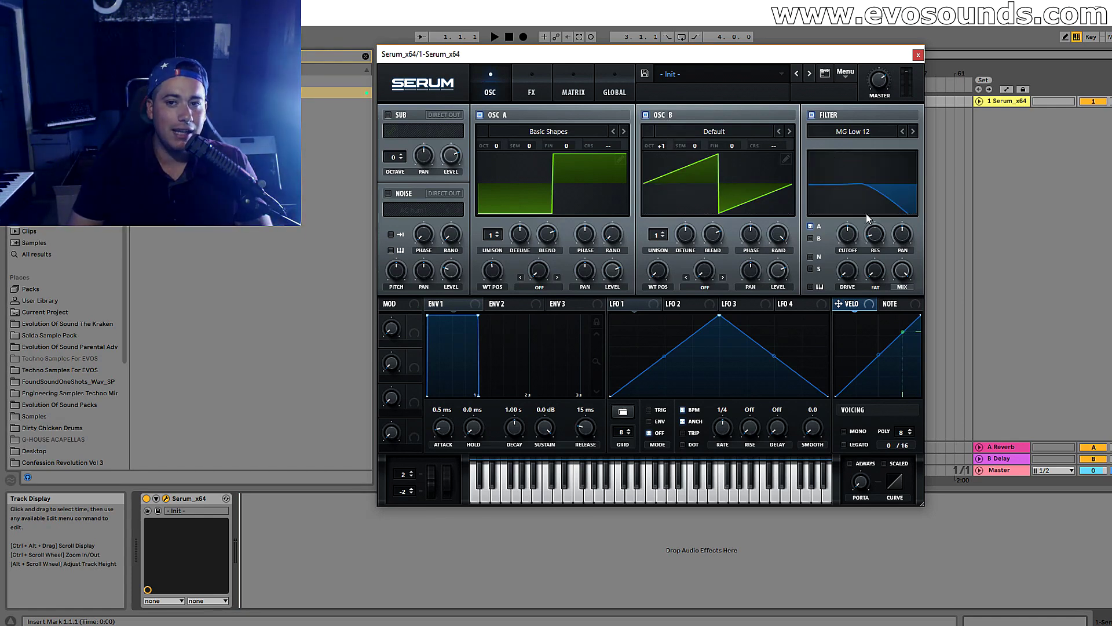
{"action": "left_click_drag", "start_coordinate": [846, 237], "coordinate": [834, 244]}
{"action": "left_click", "coordinate": [654, 116]}
{"action": "left_click", "coordinate": [655, 116]}
{"action": "left_click", "coordinate": [654, 115]}
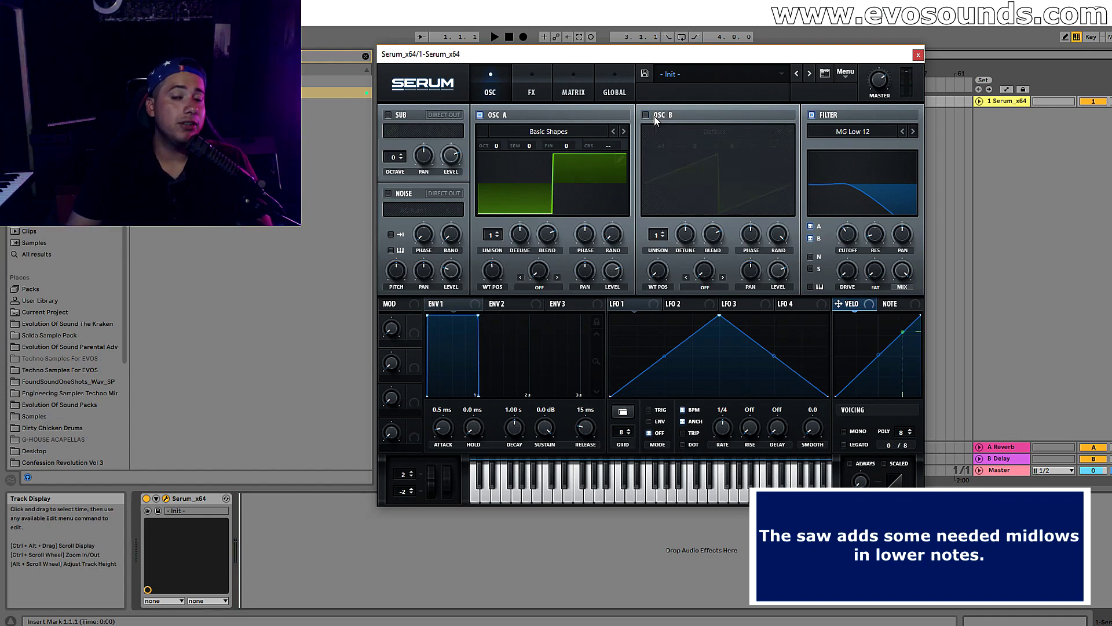
{"action": "left_click", "coordinate": [655, 116]}
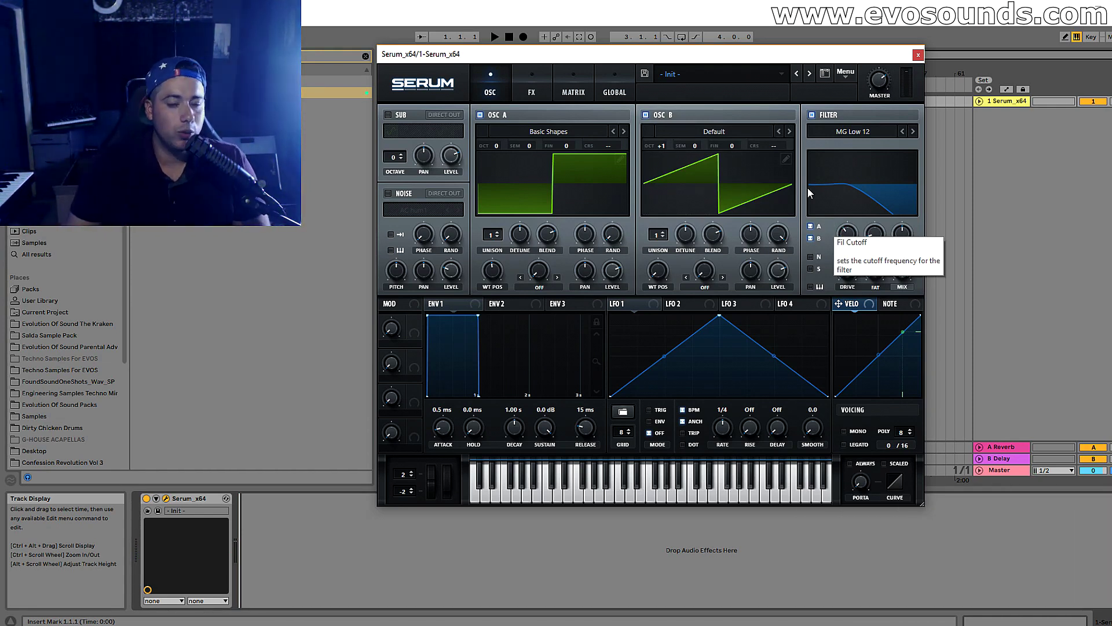
Step: Change the filter type to MG Low 24 and set its cutoff to about 145 Hz
{"action": "left_click", "coordinate": [914, 131]}
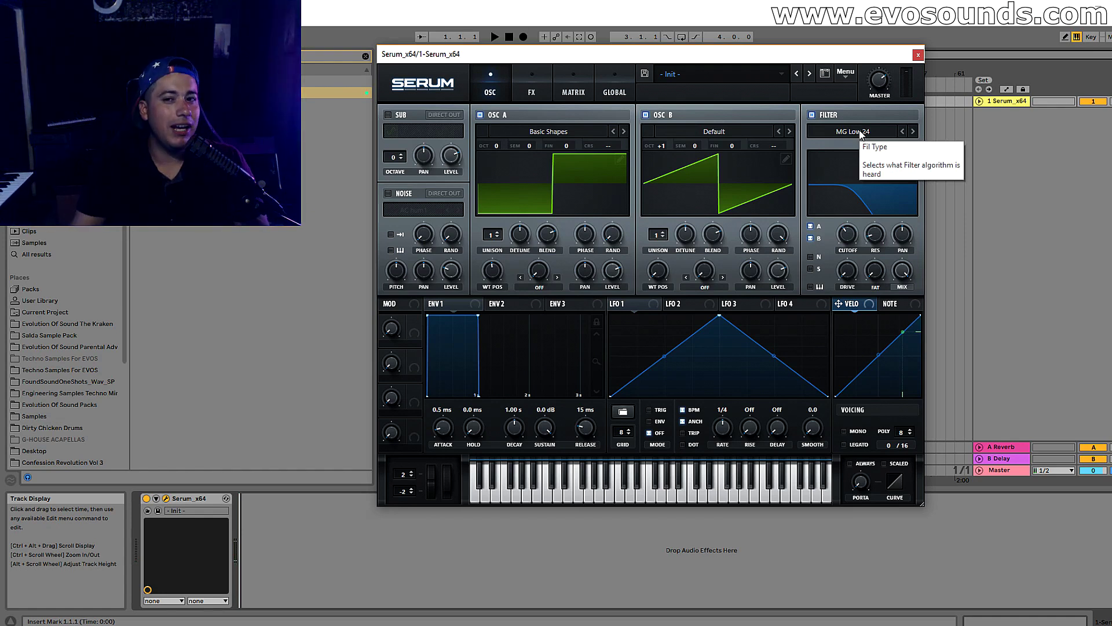
{"action": "mouse_move", "coordinate": [849, 242]}
{"action": "left_click_drag", "start_coordinate": [850, 242], "coordinate": [852, 237]}
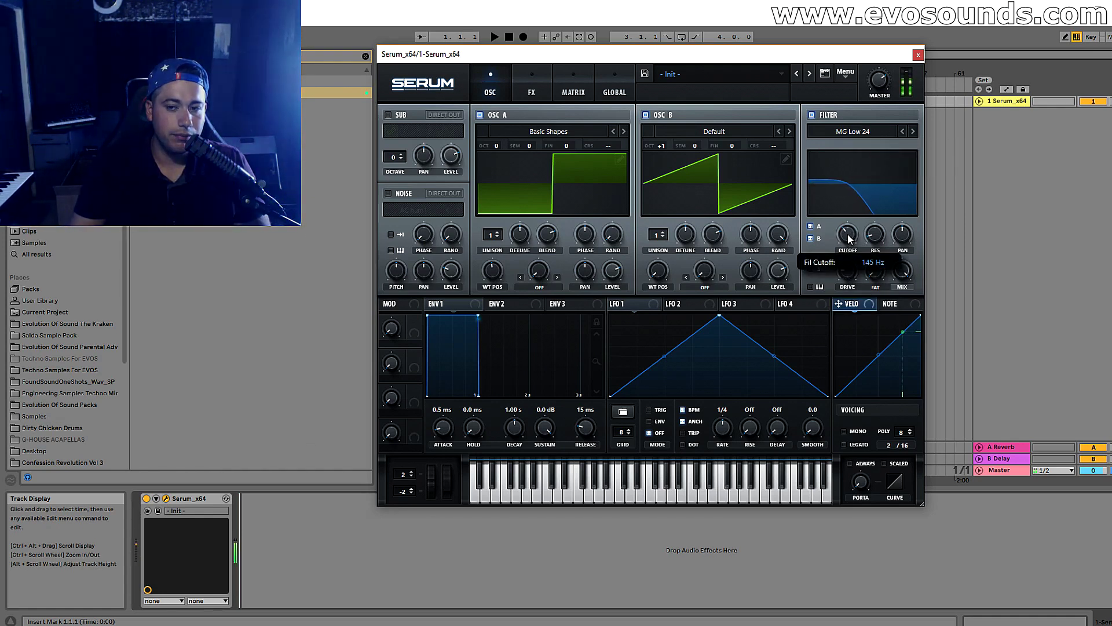
Step: Set the voicing to mono and legato with portamento always on, and compare the sub with oscillator B off and on
{"action": "left_click", "coordinate": [857, 433]}
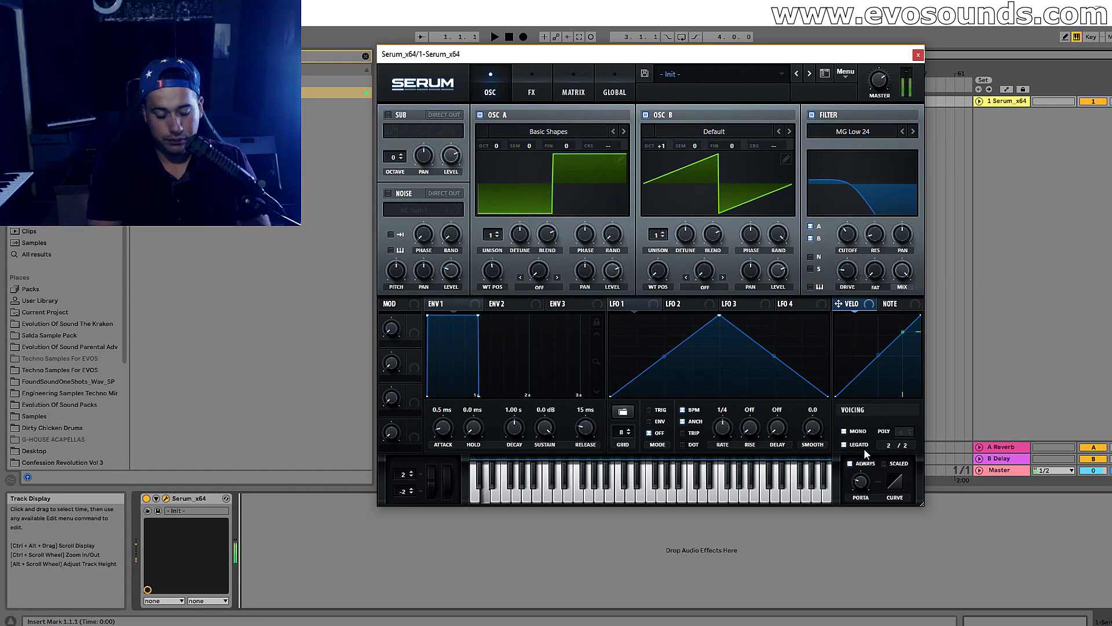
{"action": "mouse_move", "coordinate": [863, 447]}
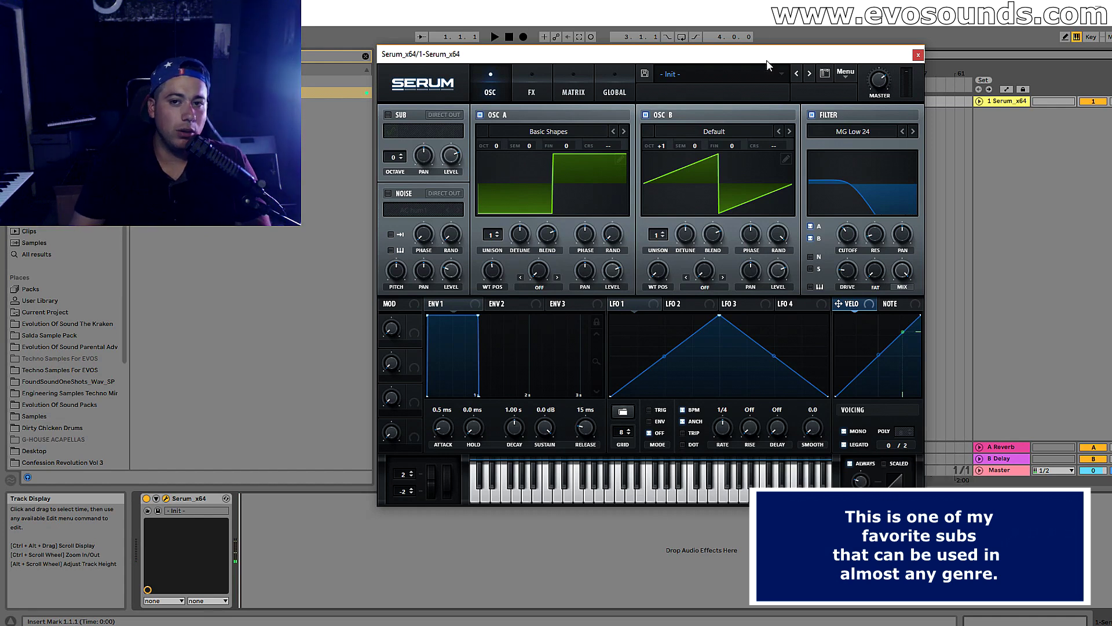
{"action": "left_click", "coordinate": [664, 114]}
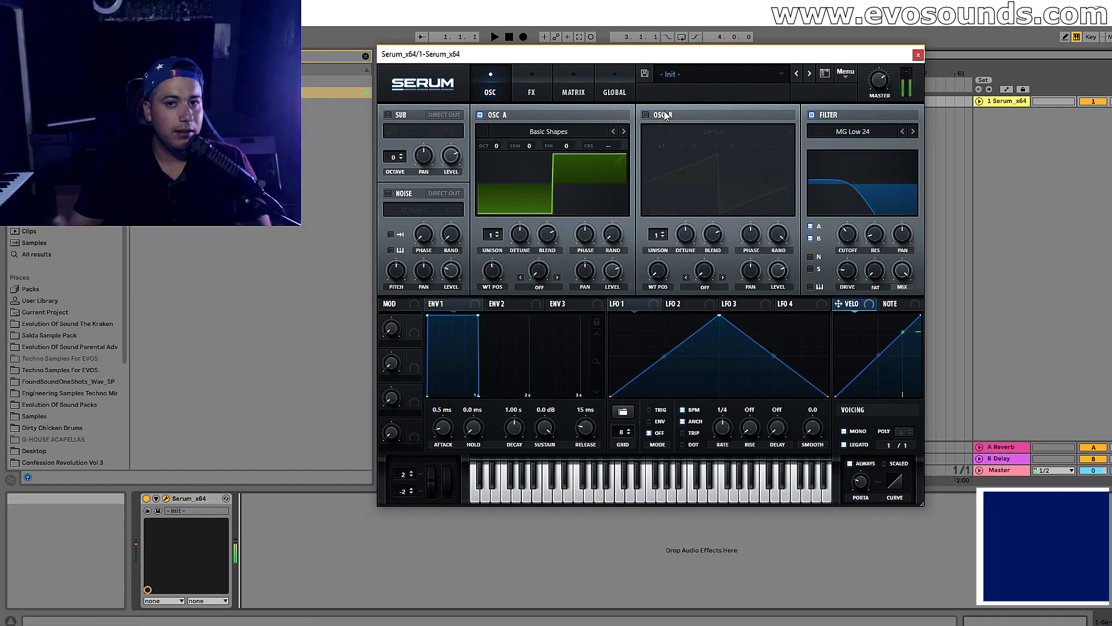
{"action": "left_click", "coordinate": [665, 114]}
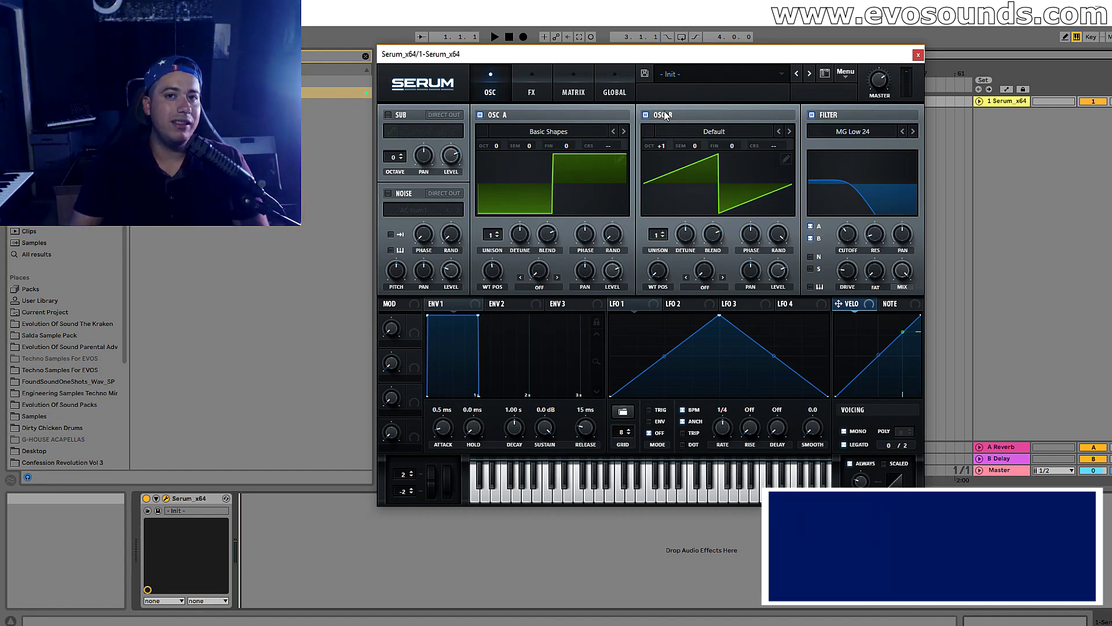
Step: Reduce the random phase of oscillator B and adjust its unison blend
{"action": "key", "text": "Tab"}
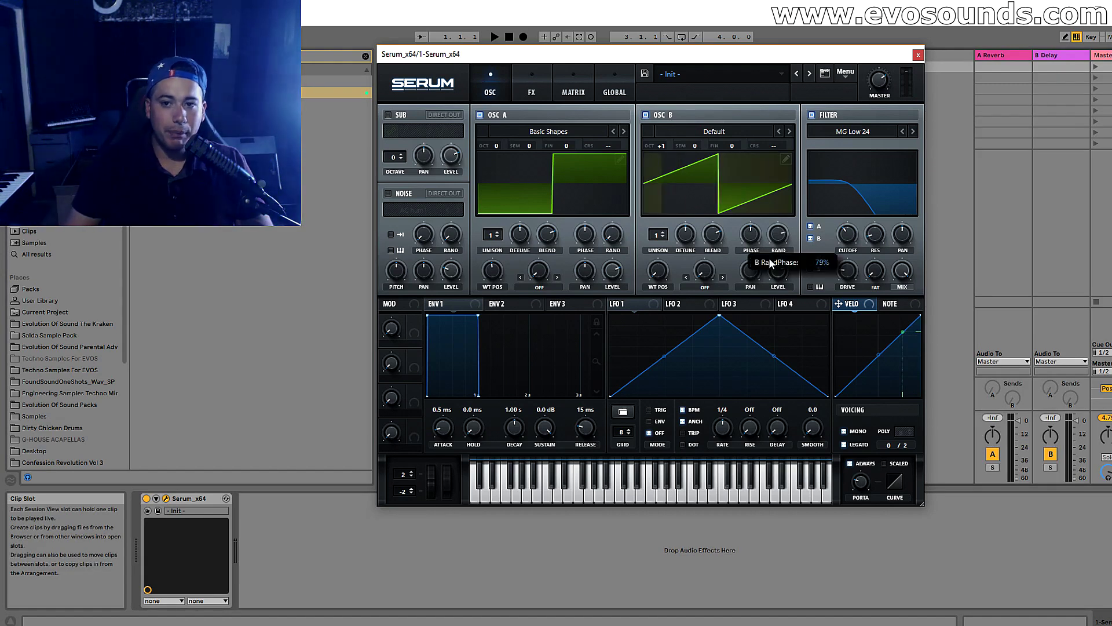
{"action": "left_click_drag", "start_coordinate": [725, 233], "coordinate": [689, 277]}
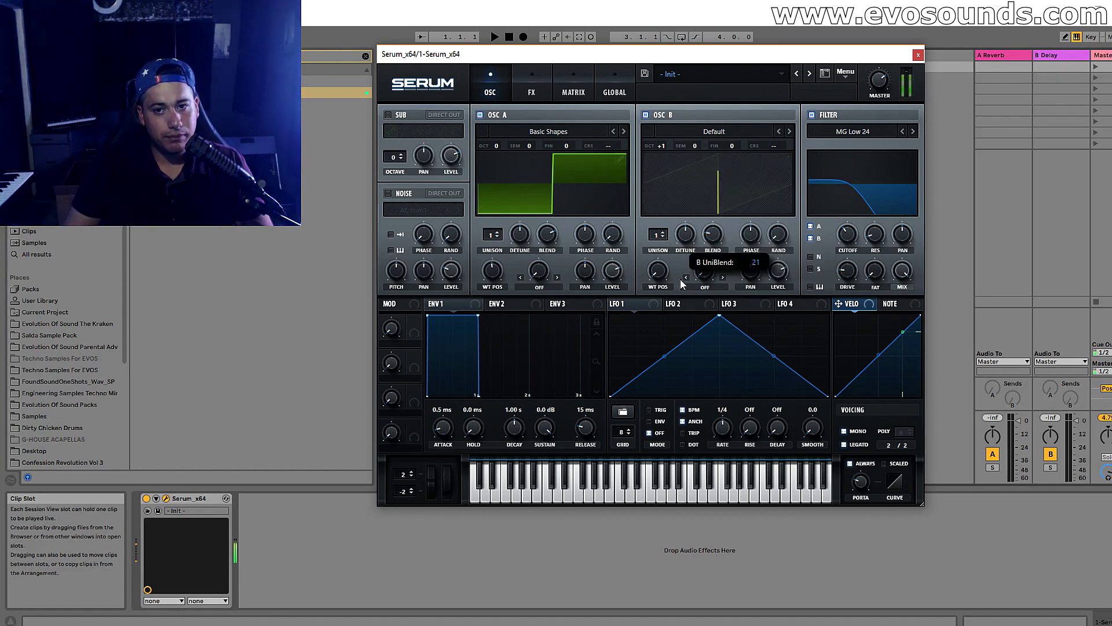
{"action": "left_click_drag", "start_coordinate": [722, 236], "coordinate": [724, 236]}
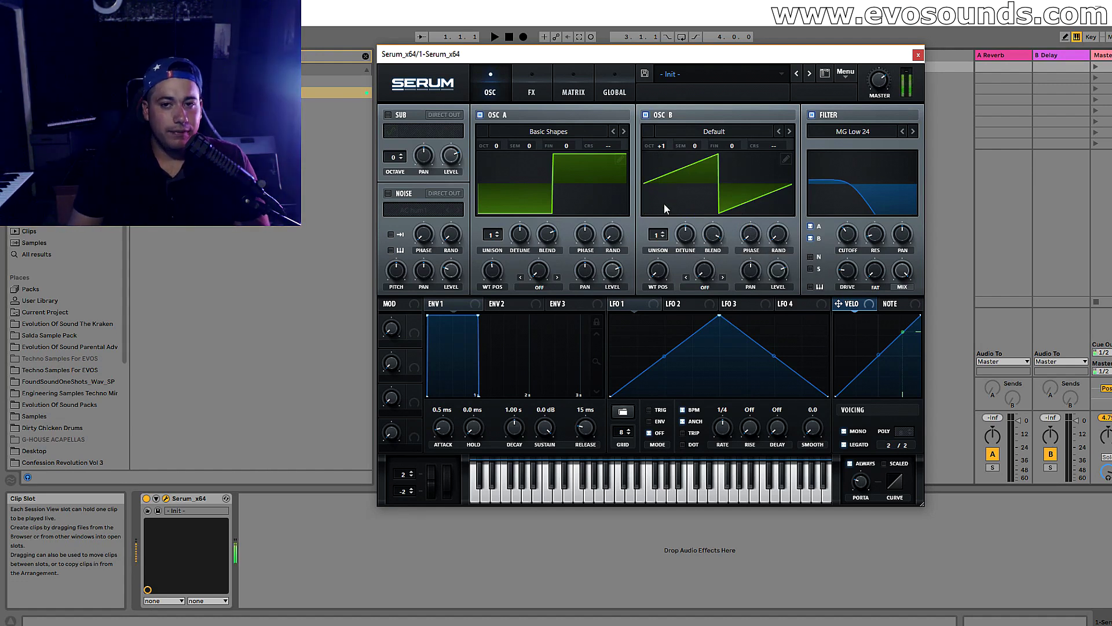
{"action": "key", "text": "Tab"}
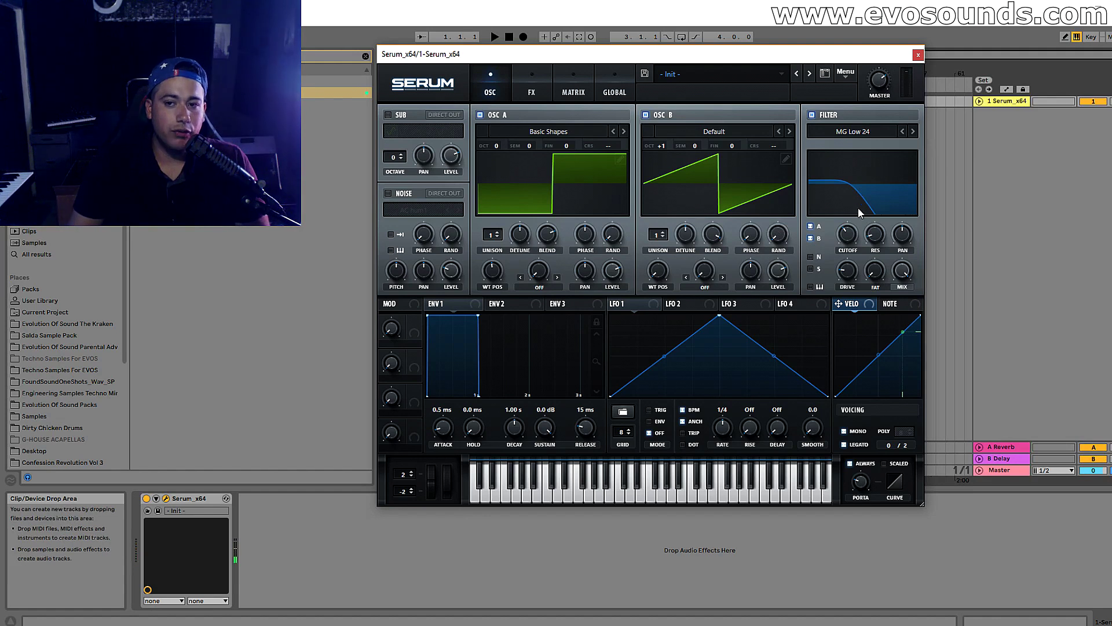
Step: Set envelope 2 to 0% sustain and a 763 ms decay, and use it to modulate the lowered filter cutoff
{"action": "mouse_move", "coordinate": [847, 238]}
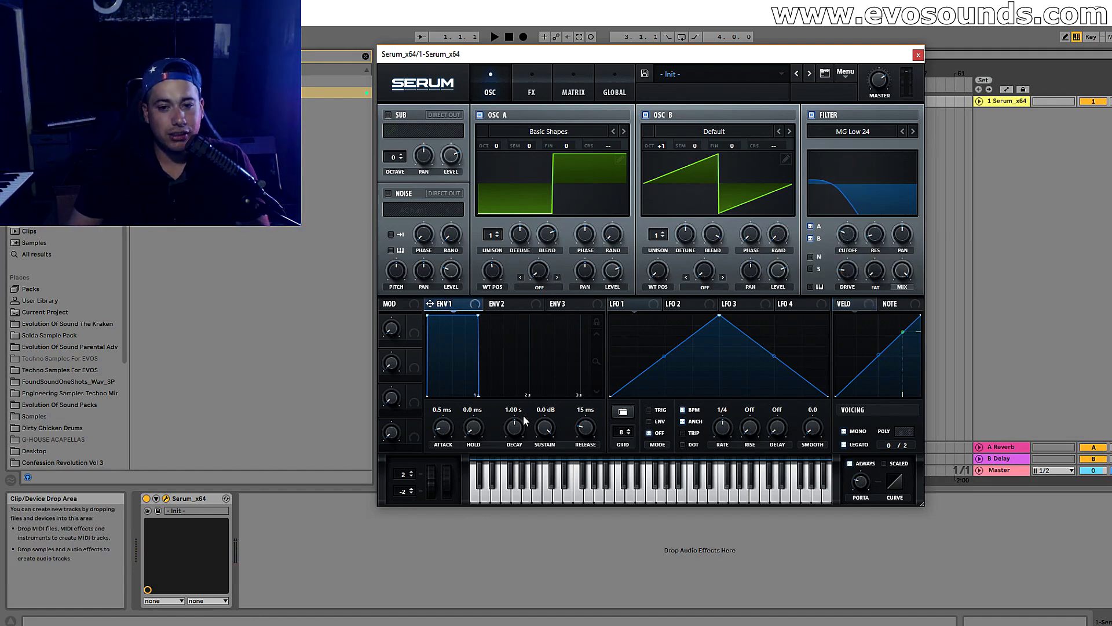
{"action": "left_click_drag", "start_coordinate": [542, 423], "coordinate": [543, 463]}
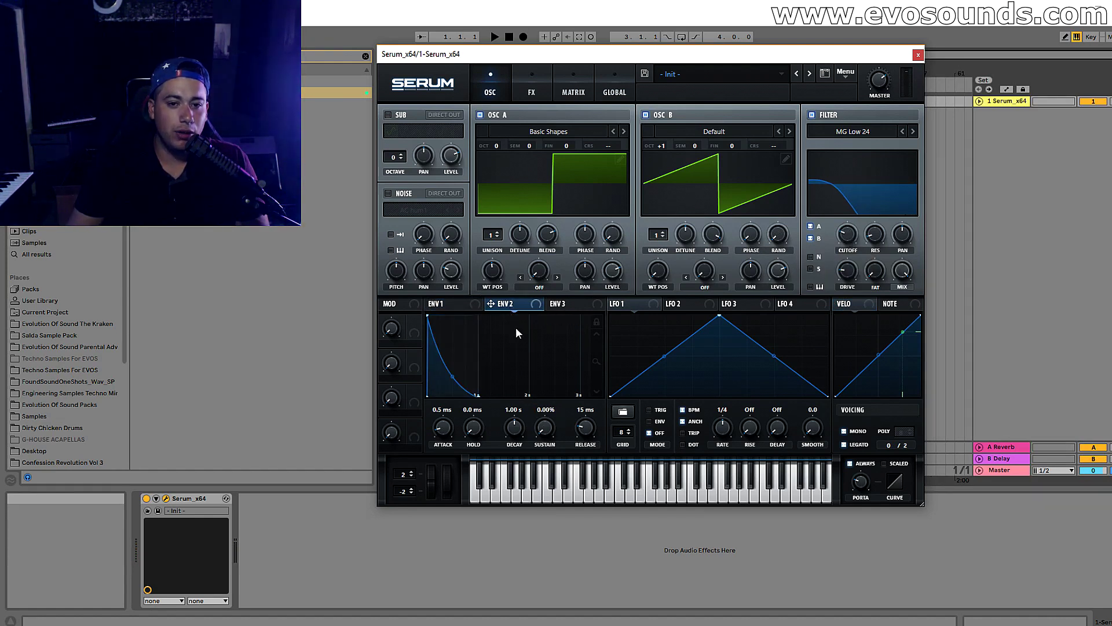
{"action": "left_click_drag", "start_coordinate": [843, 234], "coordinate": [844, 234]}
{"action": "left_click_drag", "start_coordinate": [837, 224], "coordinate": [833, 226]}
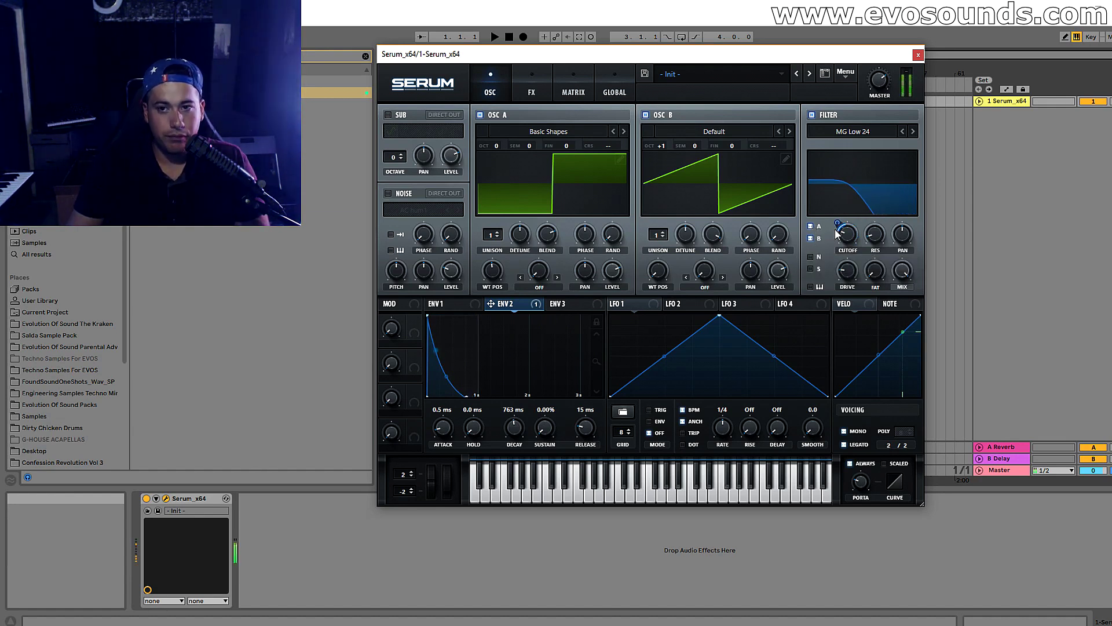
{"action": "left_click_drag", "start_coordinate": [836, 233], "coordinate": [841, 232]}
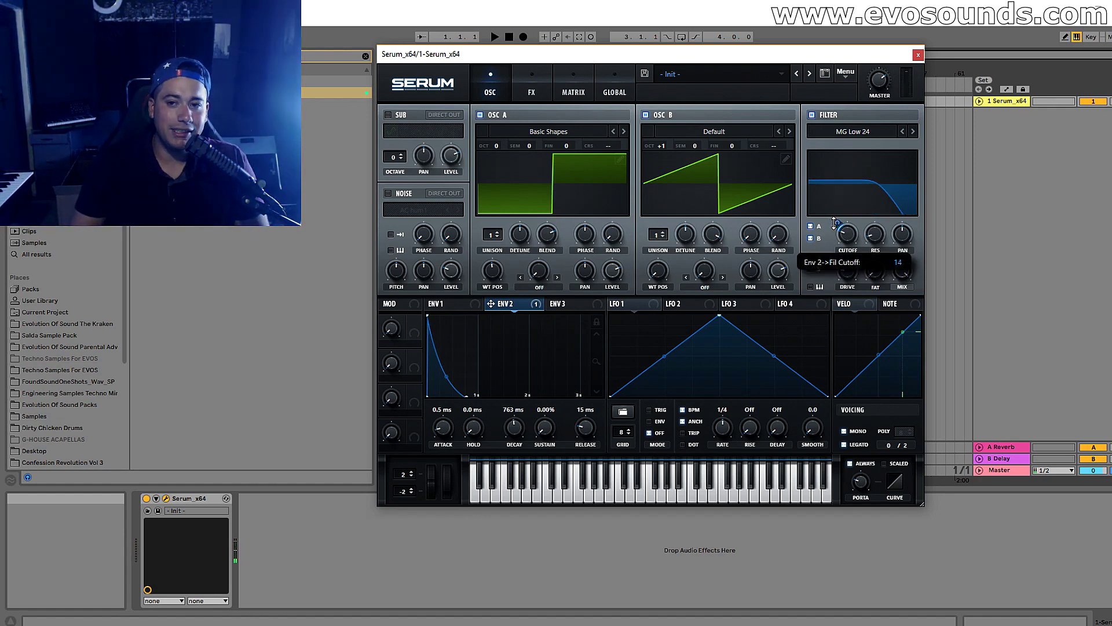
Step: Set the decay of envelope 2 to 1.04 s and fine-tune the filter cutoff it modulates
{"action": "left_click_drag", "start_coordinate": [525, 427], "coordinate": [525, 419]}
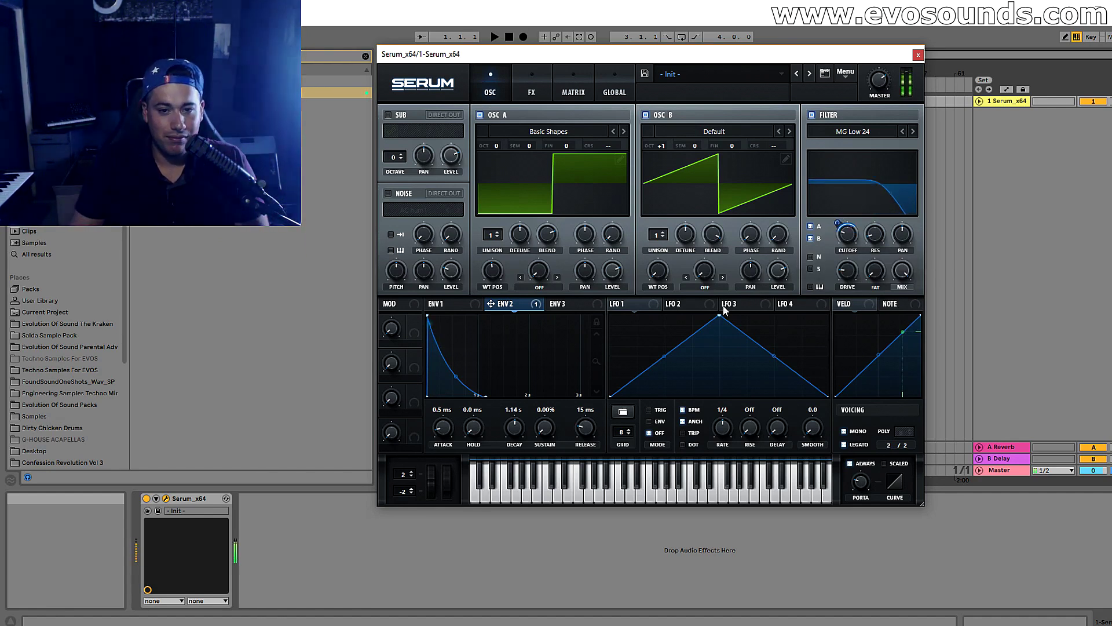
{"action": "left_click_drag", "start_coordinate": [519, 427], "coordinate": [519, 436]}
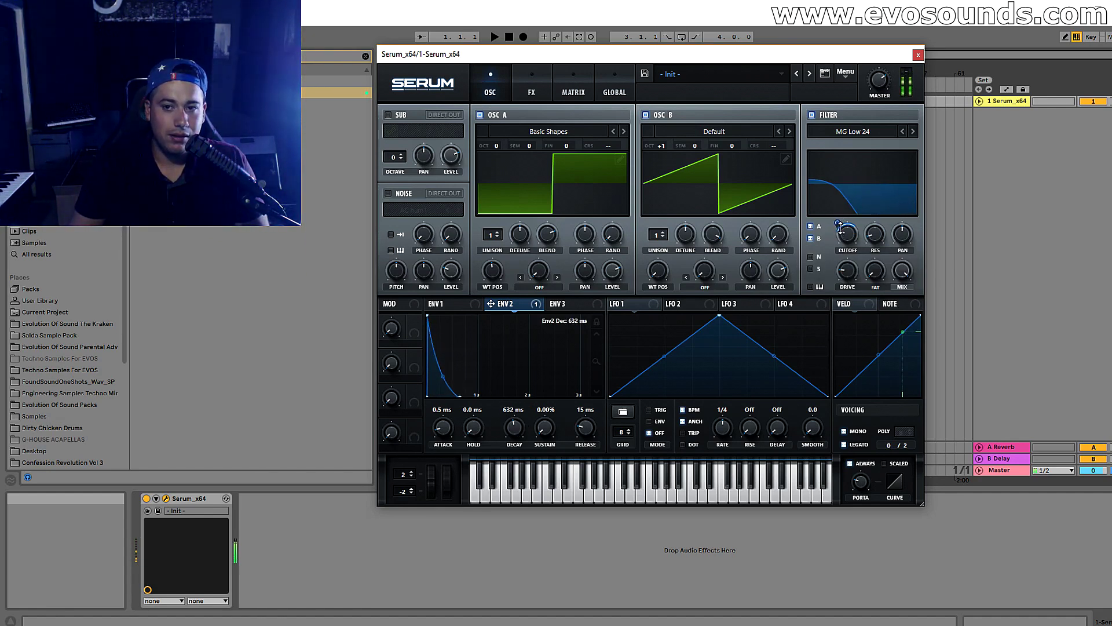
{"action": "mouse_move", "coordinate": [841, 223]}
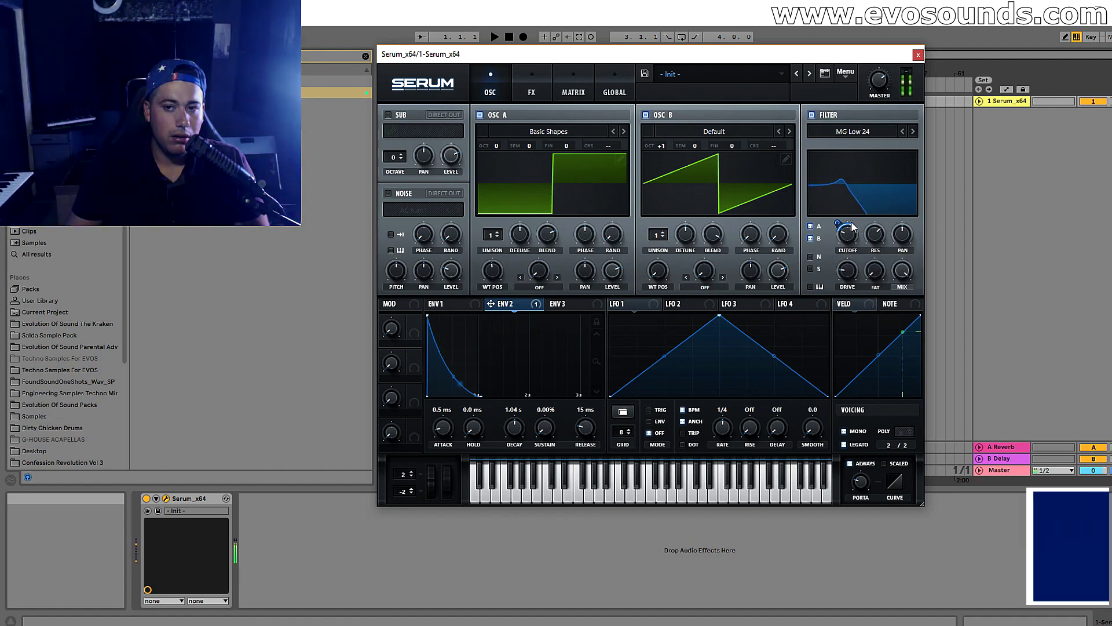
{"action": "mouse_move", "coordinate": [861, 259]}
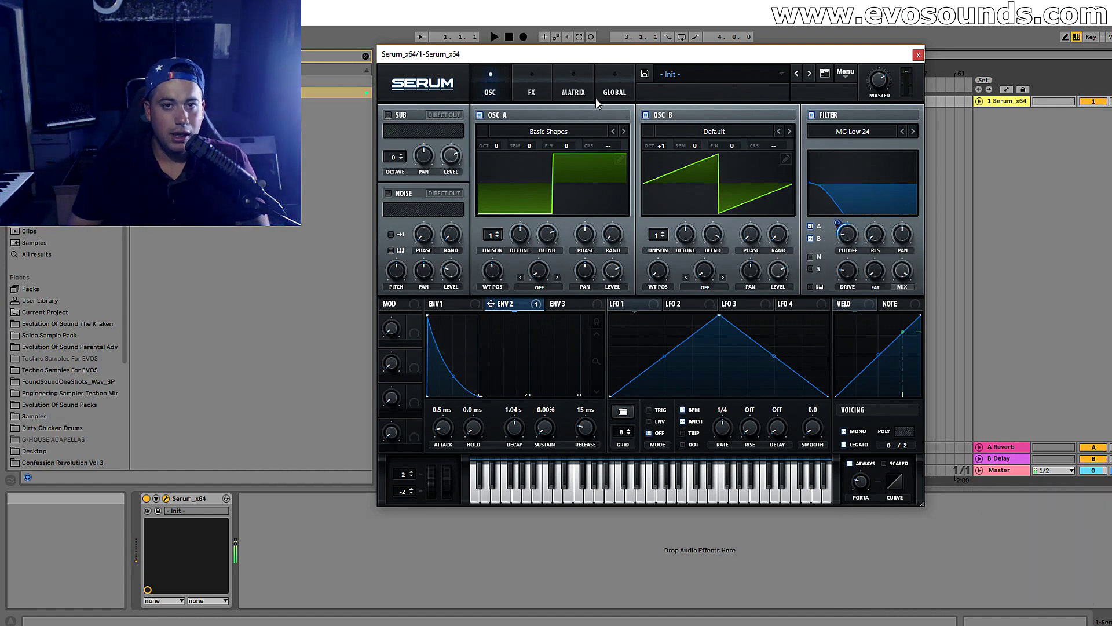
Step: Enable the Distortion effect and set its type to Downsample
{"action": "left_click", "coordinate": [531, 87]}
{"action": "left_click", "coordinate": [429, 135]}
{"action": "left_click", "coordinate": [579, 127]}
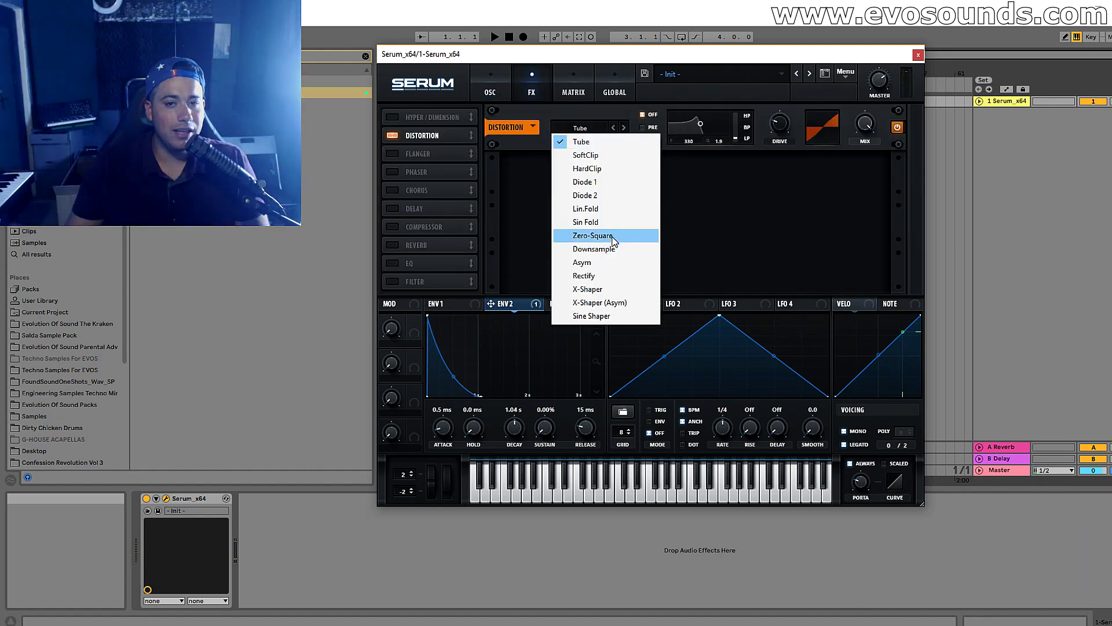
{"action": "left_click", "coordinate": [594, 247]}
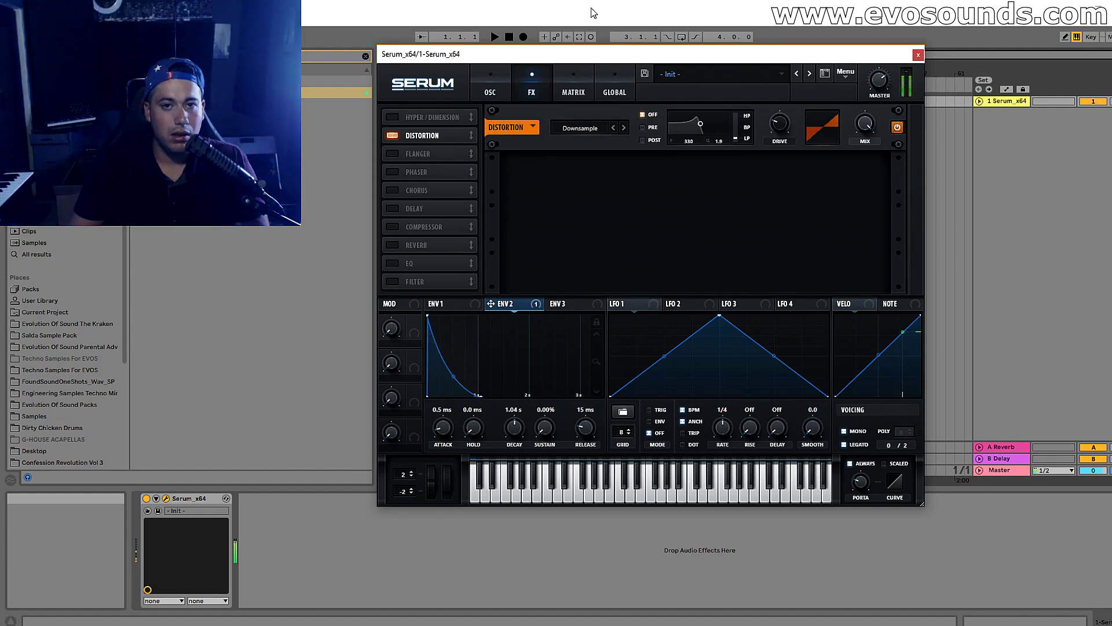
Step: Turn off oscillator A and set the octave of oscillator B to 0
{"action": "left_click", "coordinate": [490, 87]}
{"action": "left_click", "coordinate": [480, 115]}
{"action": "left_click_drag", "start_coordinate": [665, 145], "coordinate": [662, 150]}
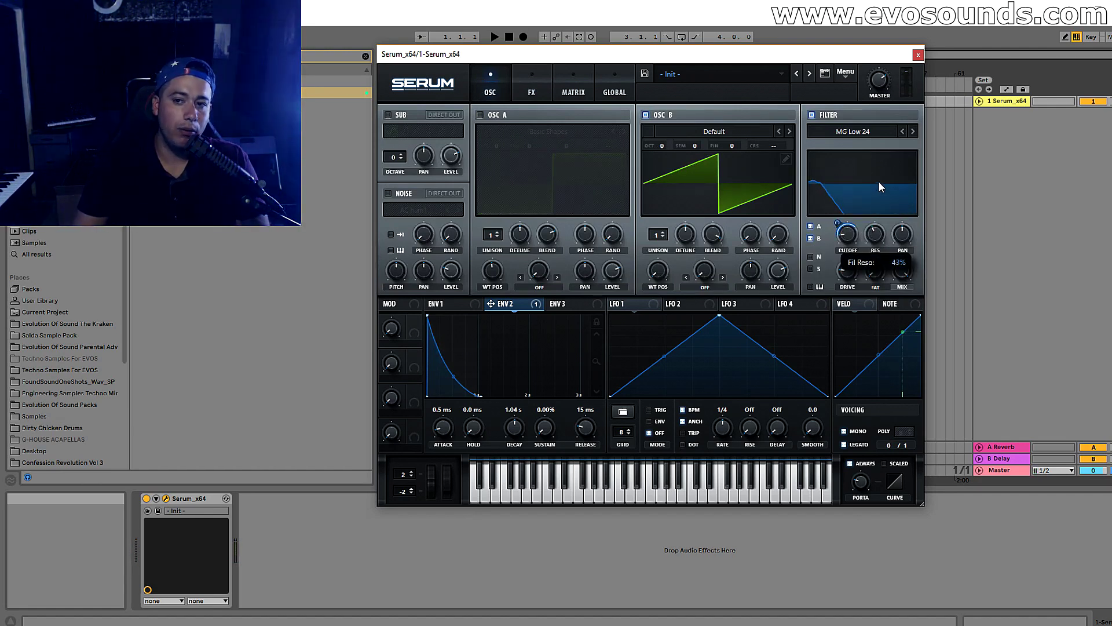
Step: Set the decay of envelope 2 to 1.19 s and turn oscillator A back on
{"action": "mouse_move", "coordinate": [517, 425]}
{"action": "left_mouse_down"}
{"action": "mouse_move", "coordinate": [531, 412]}
{"action": "mouse_move", "coordinate": [516, 434]}
{"action": "left_mouse_up"}
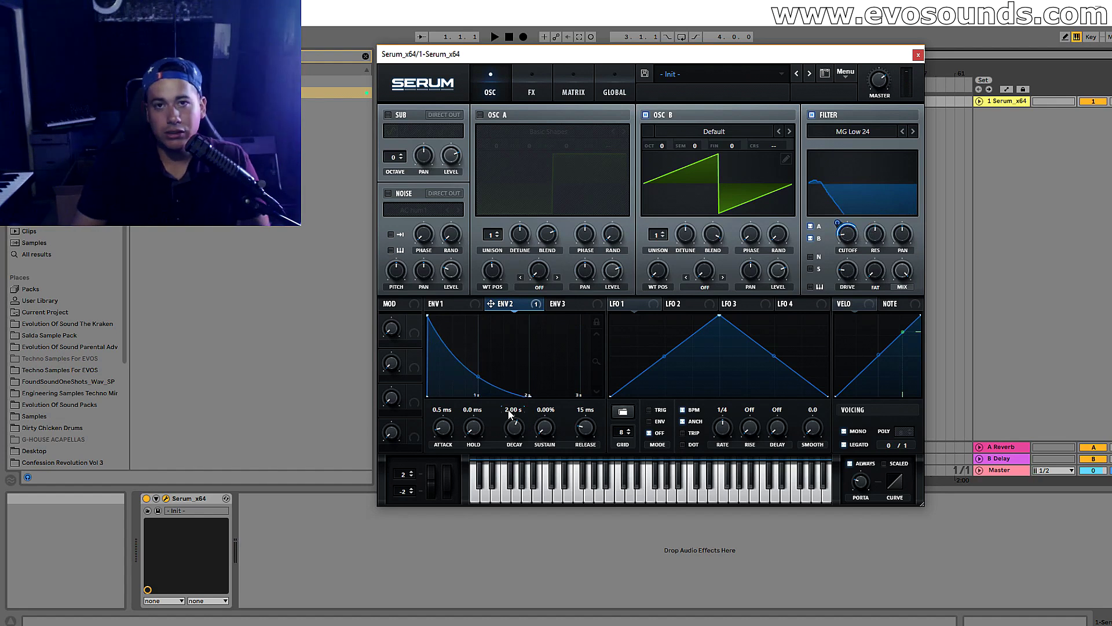
{"action": "left_click_drag", "start_coordinate": [512, 418], "coordinate": [513, 429]}
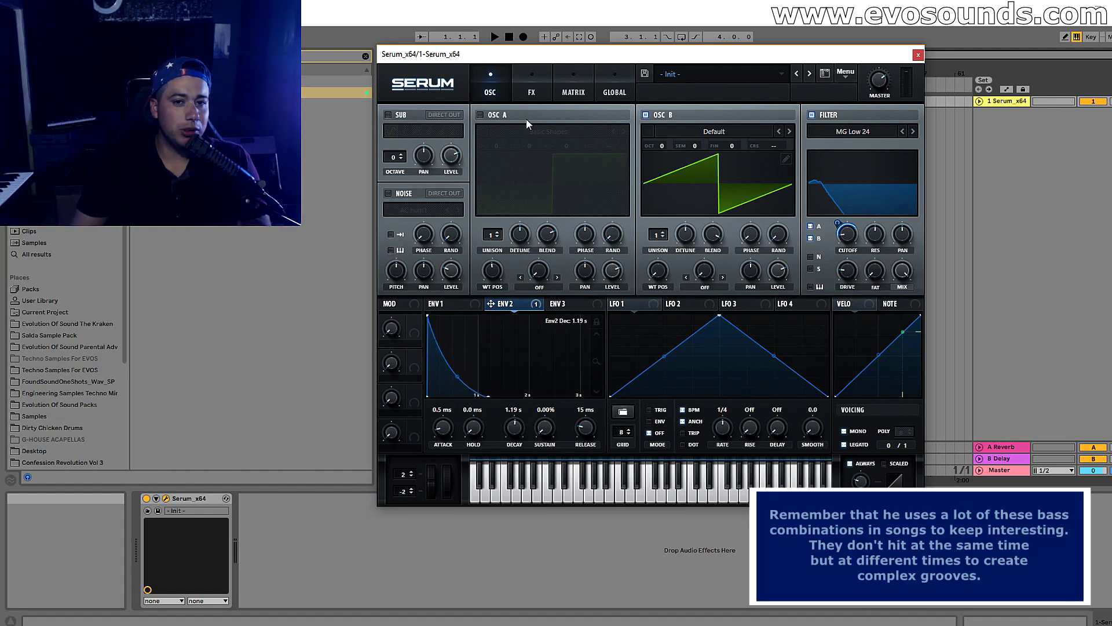
{"action": "left_click", "coordinate": [505, 115]}
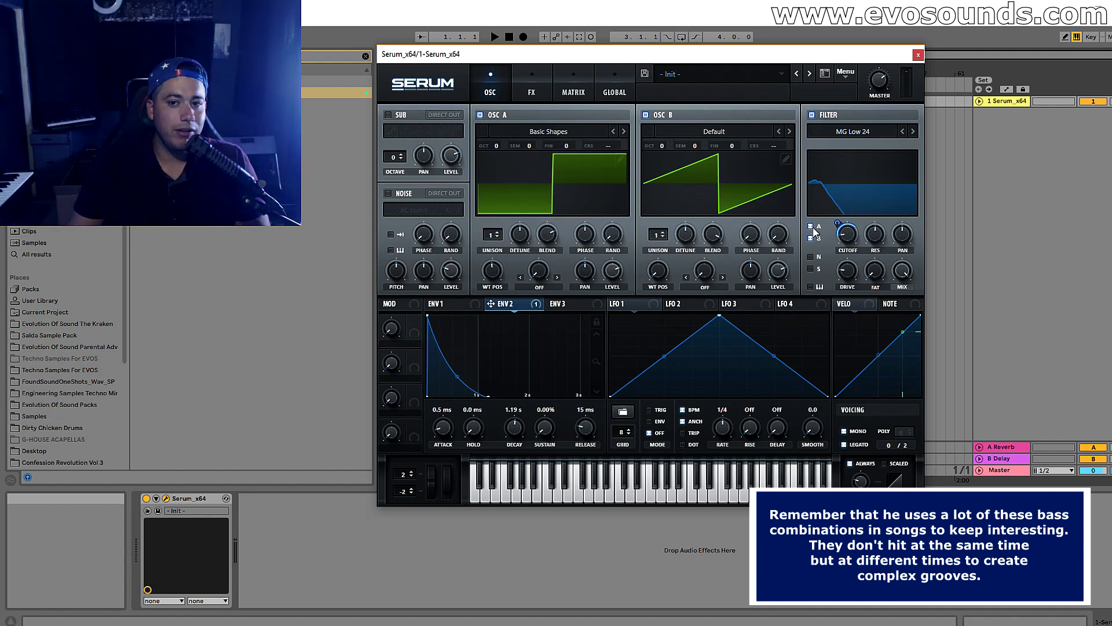
Step: Set the distortion type to Tube and its drive to about 63%
{"action": "left_click", "coordinate": [543, 89]}
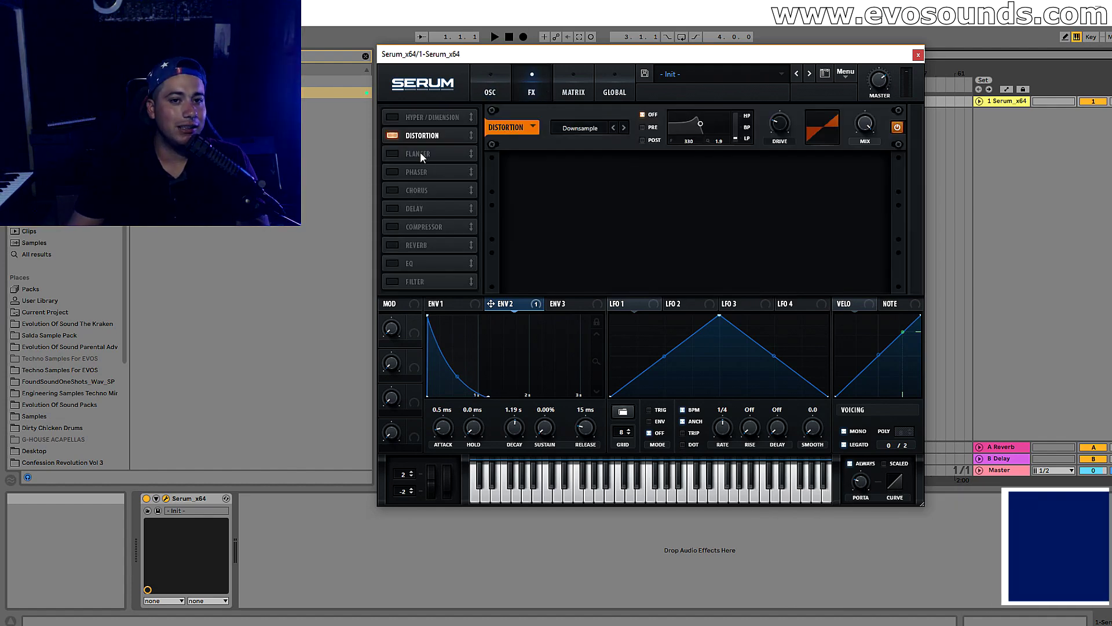
{"action": "left_click", "coordinate": [580, 127]}
{"action": "left_click", "coordinate": [602, 141]}
{"action": "mouse_move", "coordinate": [780, 117]}
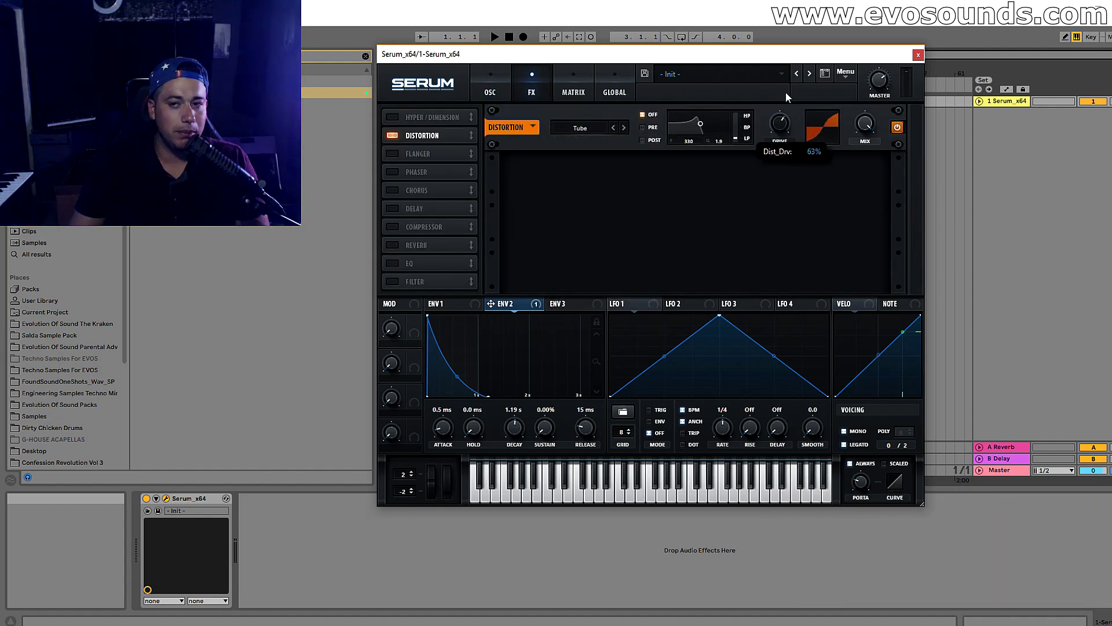
Step: Set the sustain of envelope 1 to -oo dB and its decay to 695 ms
{"action": "left_click", "coordinate": [493, 88]}
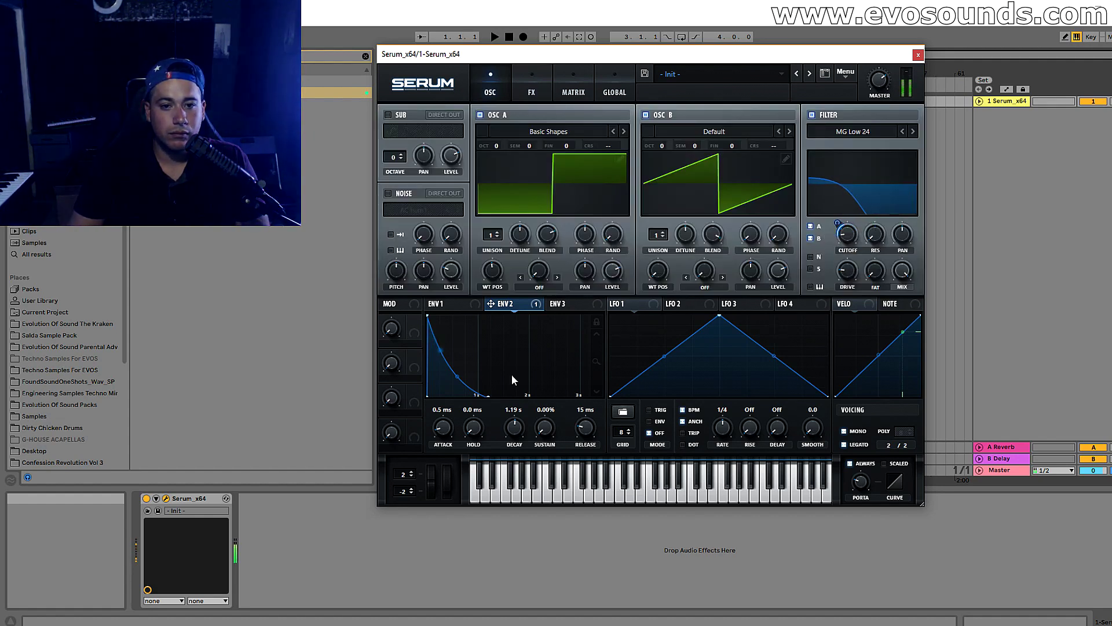
{"action": "left_click", "coordinate": [463, 304]}
{"action": "left_click_drag", "start_coordinate": [545, 427], "coordinate": [511, 445]}
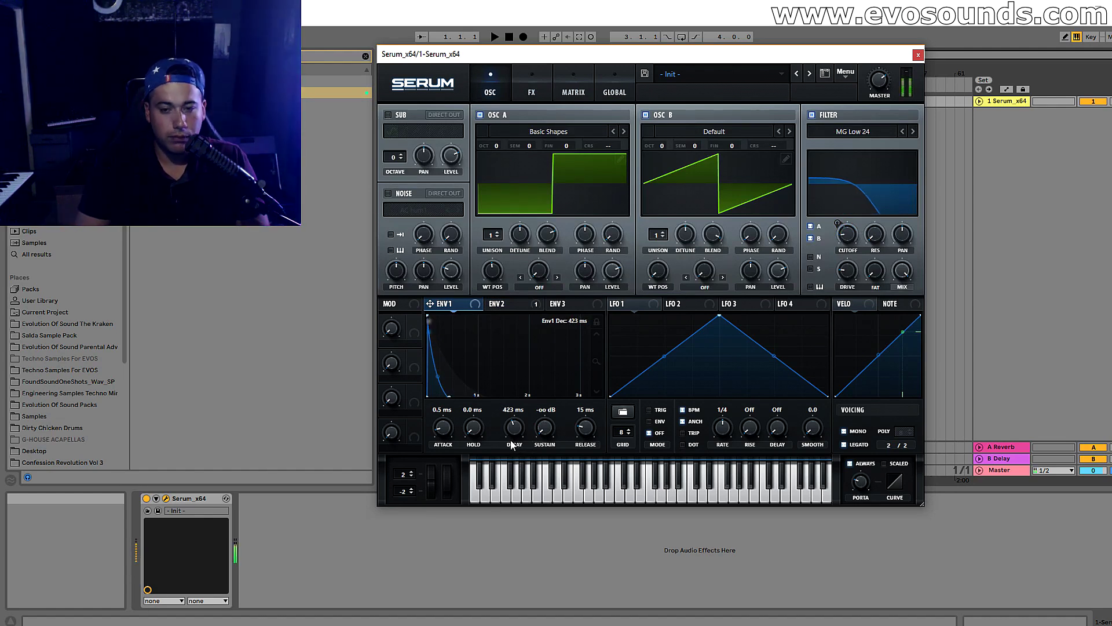
Step: Turn off oscillator A and readjust the low-pass filter cutoff with envelope 2 shown
{"action": "left_click", "coordinate": [501, 303]}
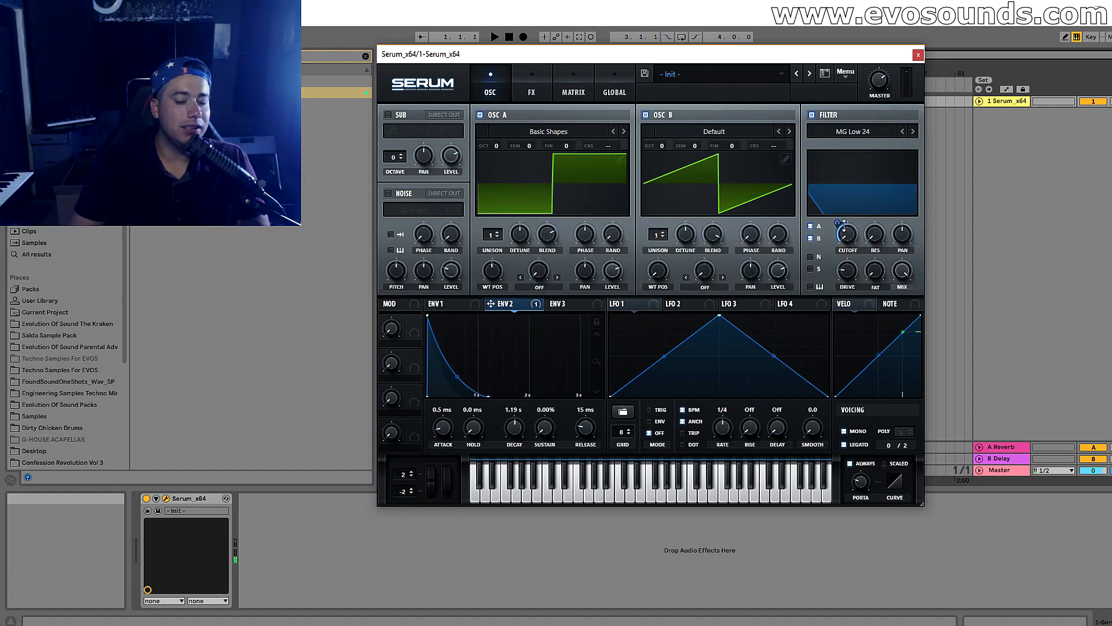
{"action": "left_click", "coordinate": [479, 115]}
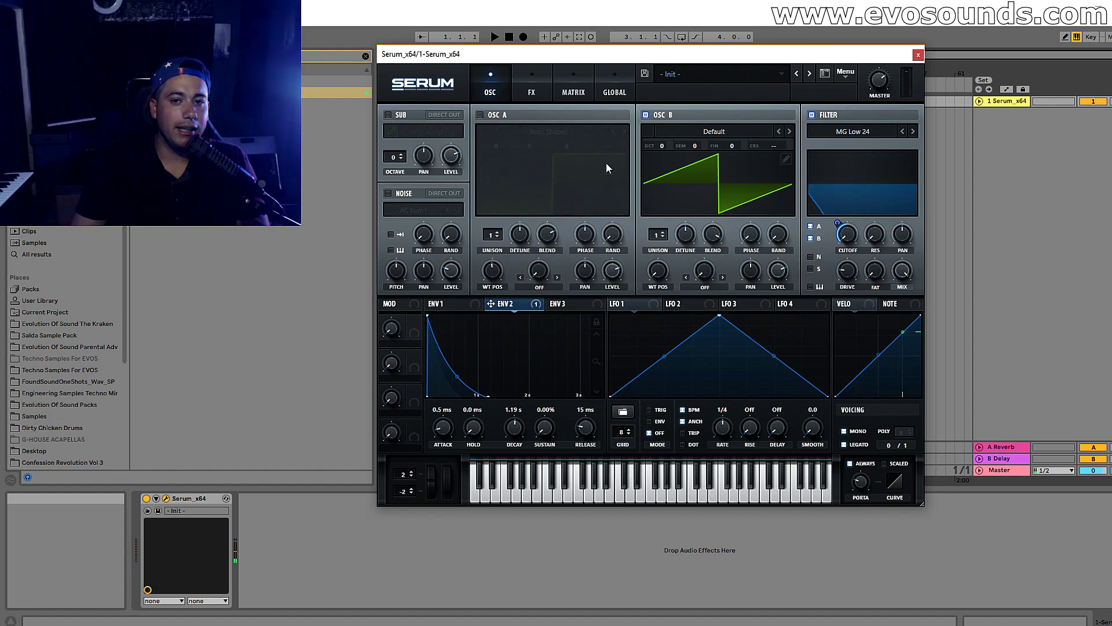
{"action": "left_click_drag", "start_coordinate": [848, 234], "coordinate": [858, 234]}
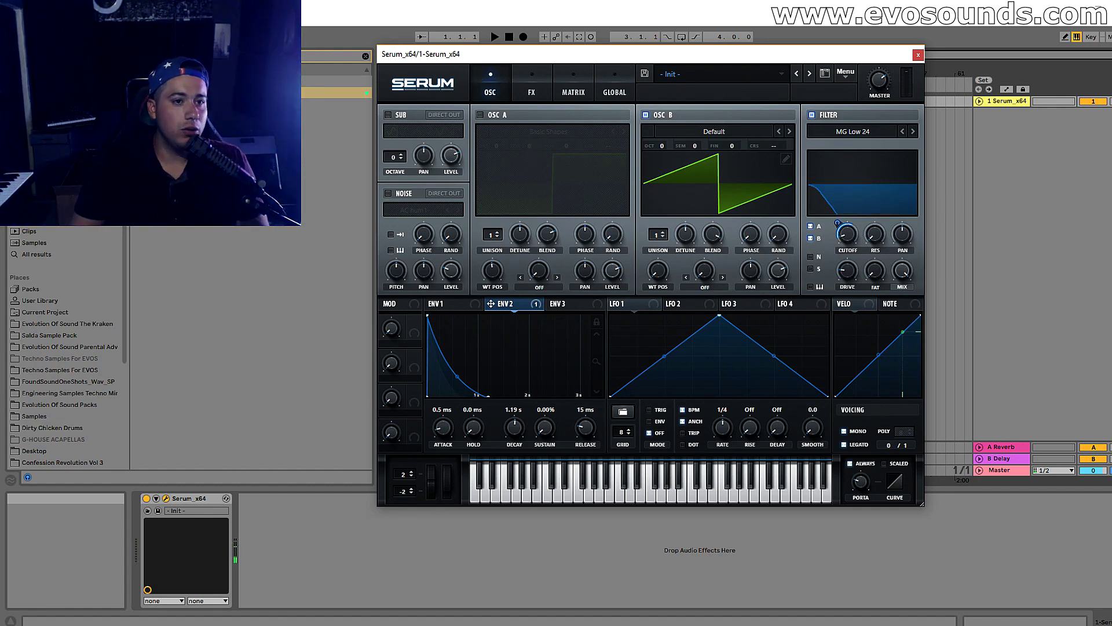
Step: Clear the browser search and insert an Arpeggiator before Serum on the track
{"action": "left_click", "coordinate": [365, 56]}
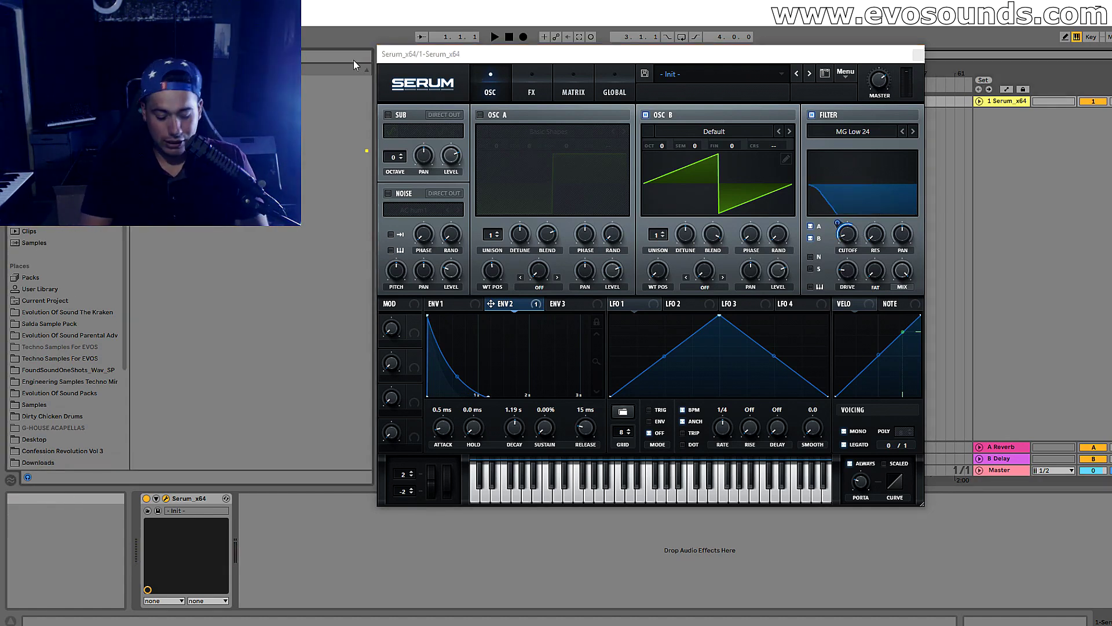
{"action": "left_click_drag", "start_coordinate": [348, 81], "coordinate": [141, 511]}
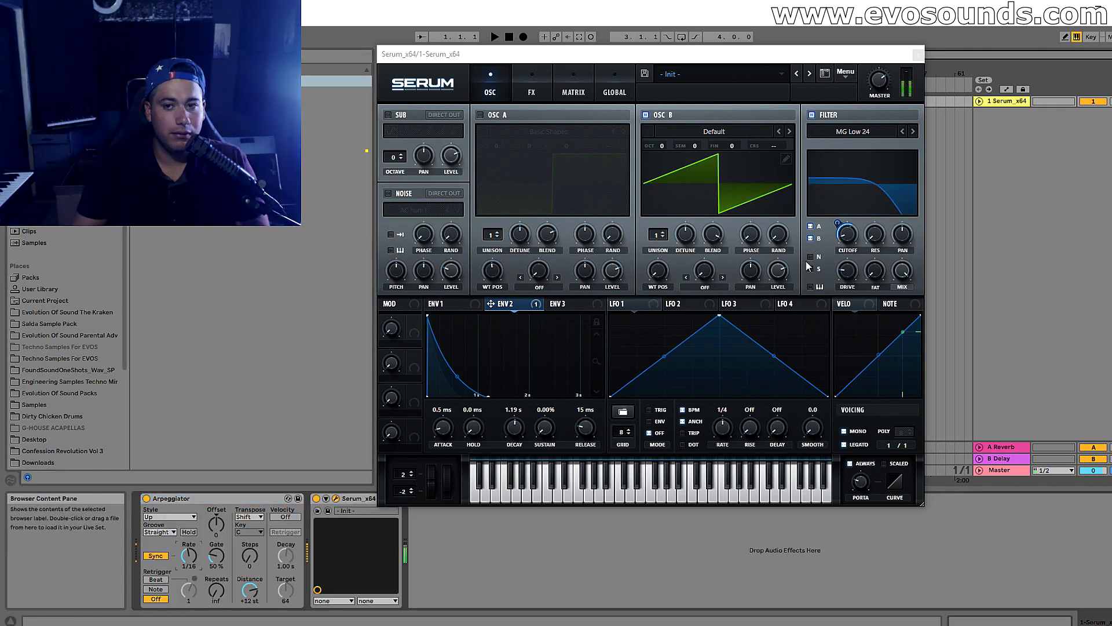
Step: Set the decay of envelope 2 to 763 ms and the Arpeggiator's gate to 82%
{"action": "left_click", "coordinate": [462, 303]}
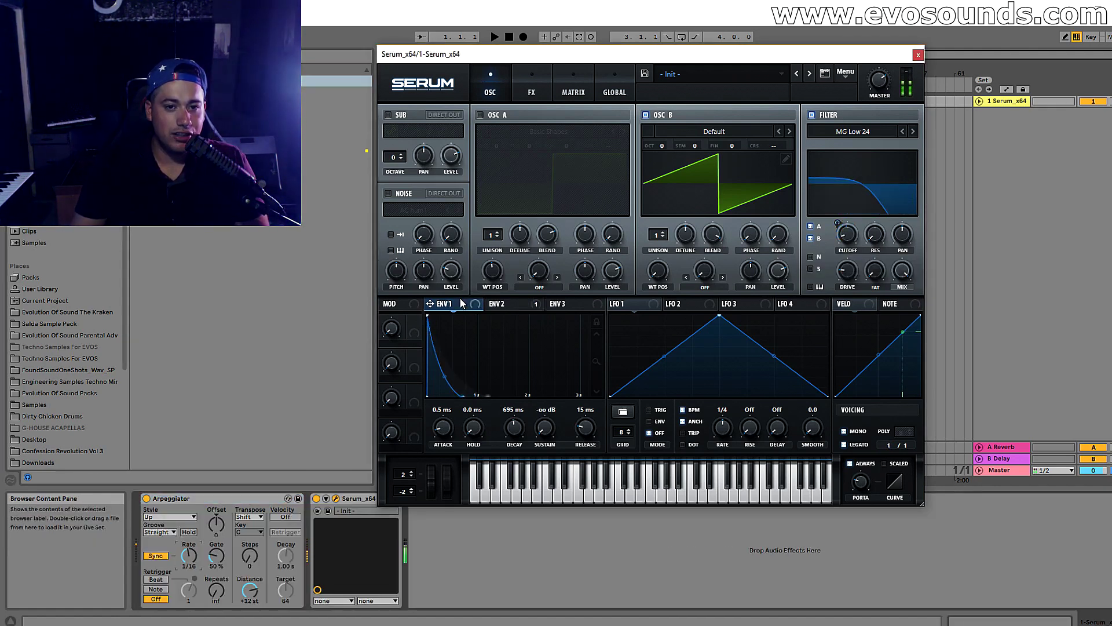
{"action": "left_click", "coordinate": [497, 303]}
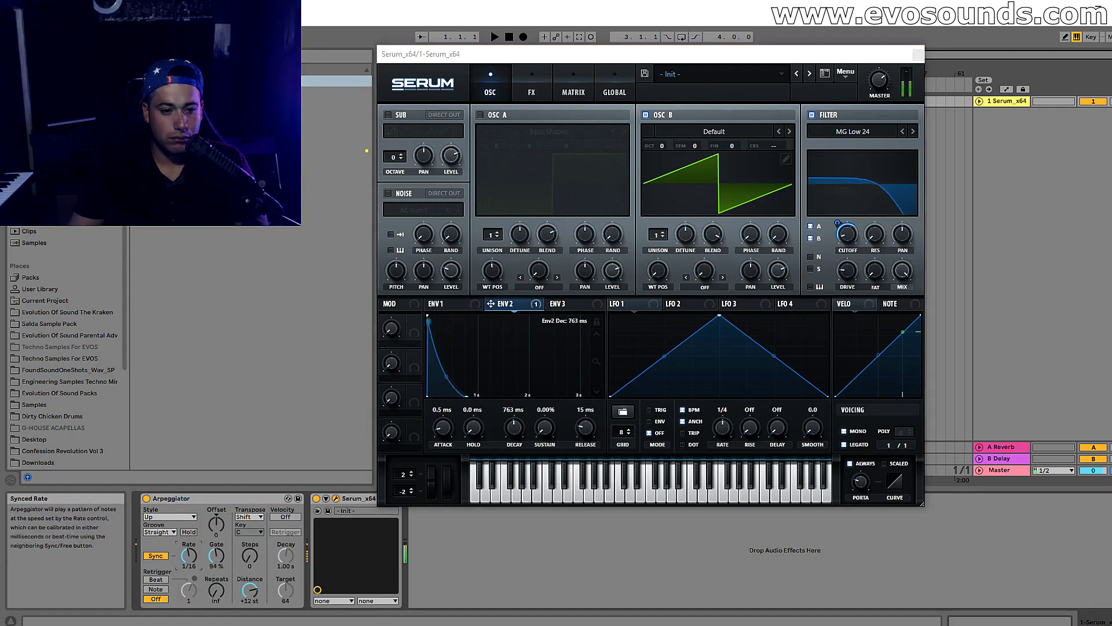
{"action": "left_click_drag", "start_coordinate": [216, 555], "coordinate": [216, 563]}
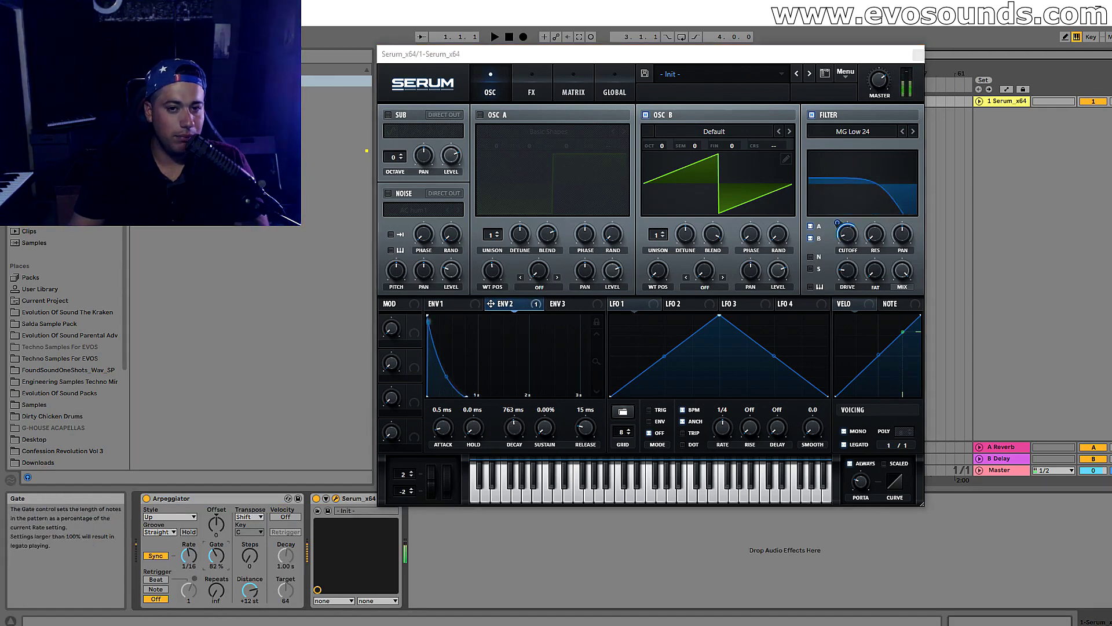
Step: Check the sound with the Distortion effect and change its type from Tube to Downsample
{"action": "left_click", "coordinate": [531, 80]}
{"action": "left_click", "coordinate": [501, 85]}
{"action": "mouse_move", "coordinate": [834, 234]}
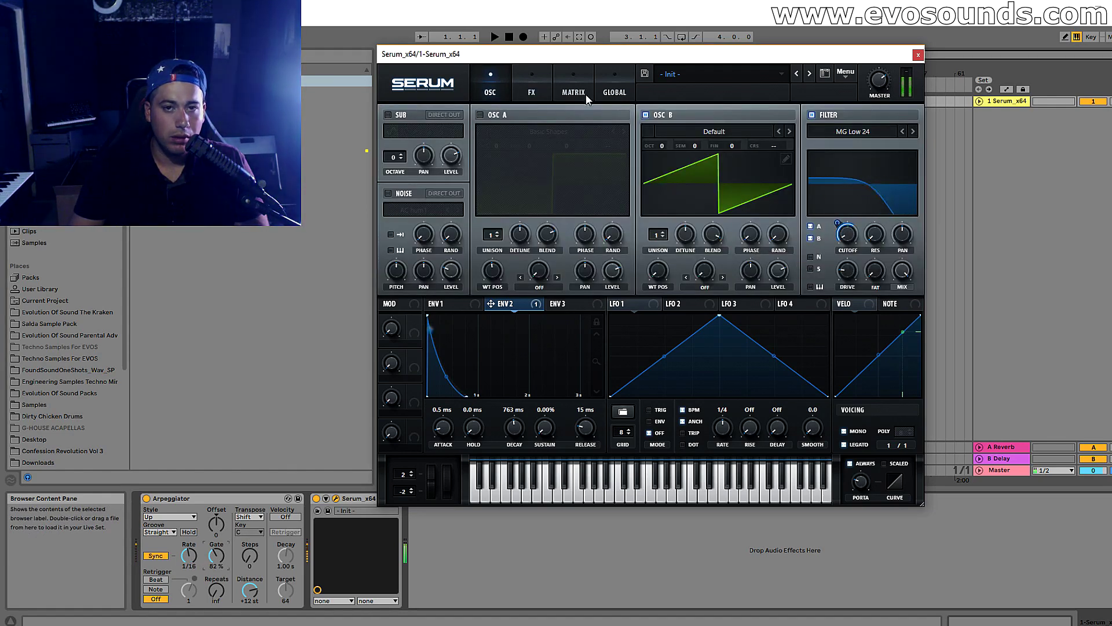
{"action": "left_click", "coordinate": [532, 86]}
{"action": "left_click", "coordinate": [392, 135]}
{"action": "left_click", "coordinate": [581, 128]}
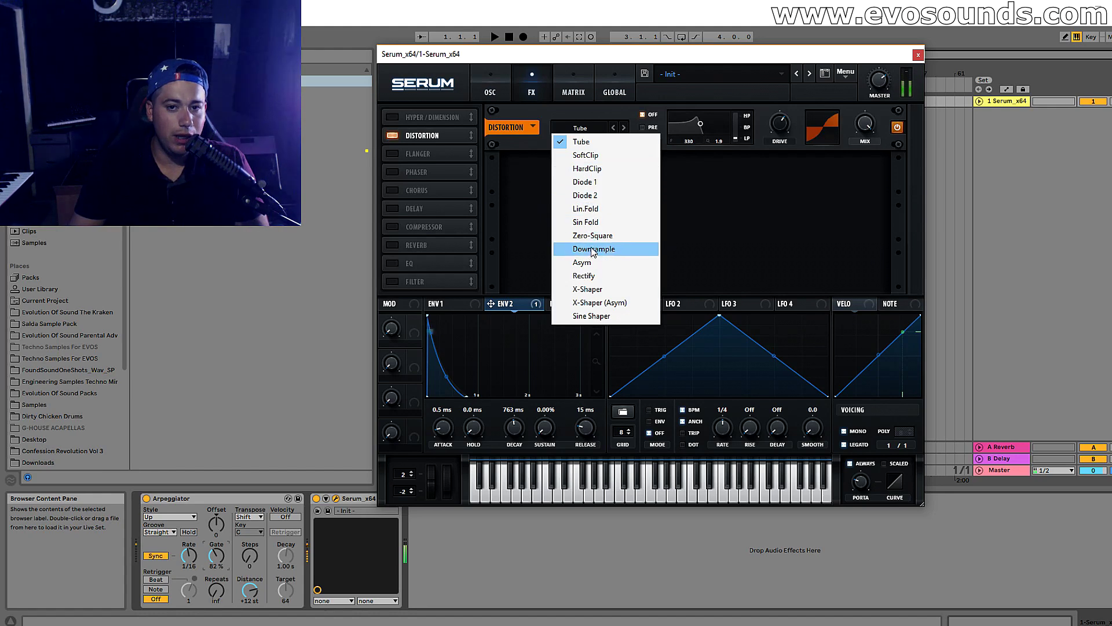
{"action": "left_click", "coordinate": [590, 248]}
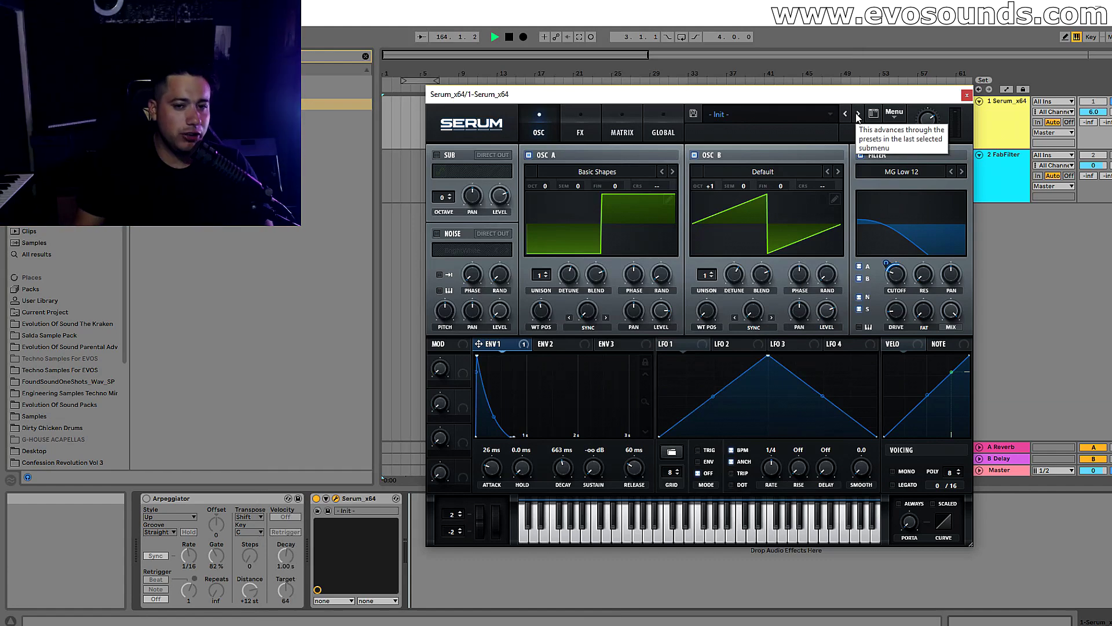
Step: Switch to the browser to check the reference track Boris Brejcha - Der Virus on YouTube, and return to Serum
{"action": "key", "text": "alt+Tab"}
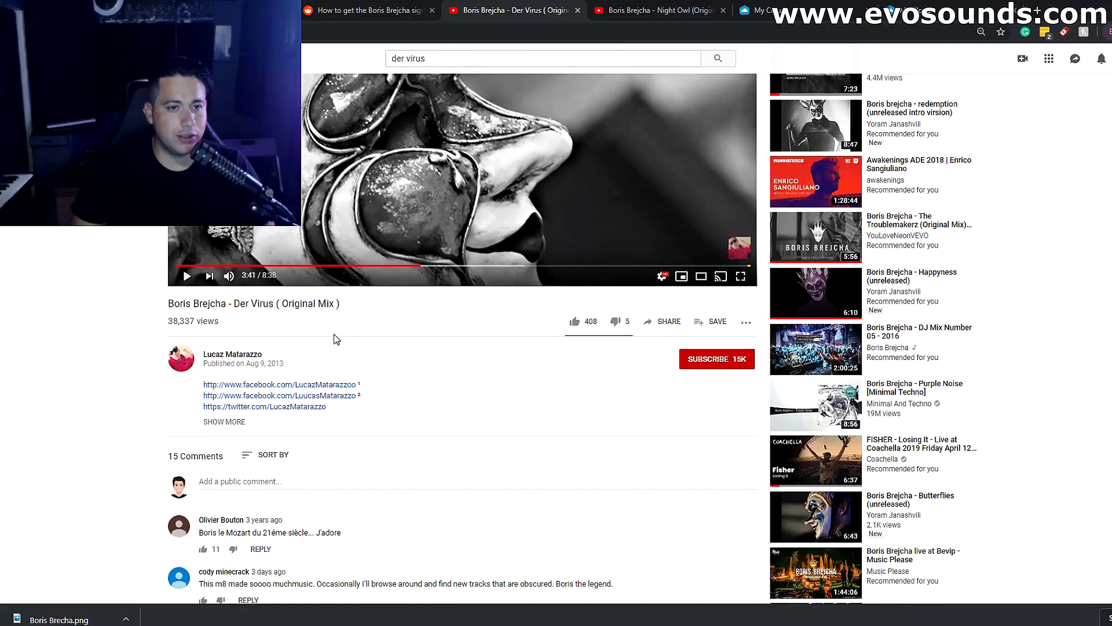
{"action": "scroll", "coordinate": [334, 338], "scroll_direction": "up", "scroll_amount": 3}
{"action": "key", "text": "alt+Tab"}
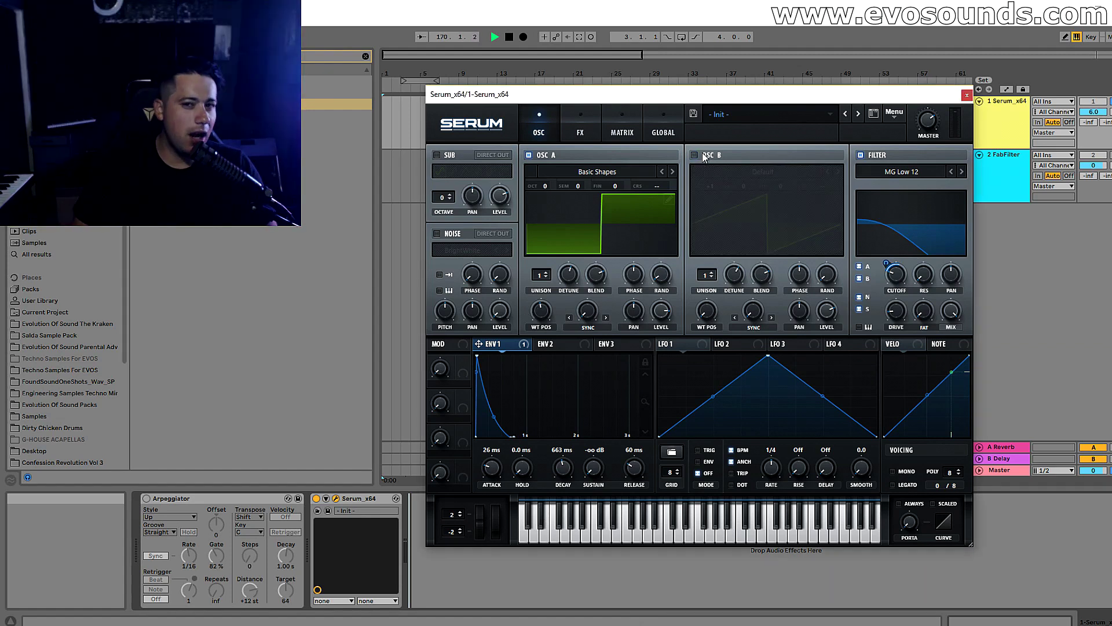
Step: Compare envelope 1 with an attack of 0.0 ms and a slow attack of 695 ms
{"action": "scroll", "coordinate": [499, 465], "scroll_direction": "up", "scroll_amount": 10}
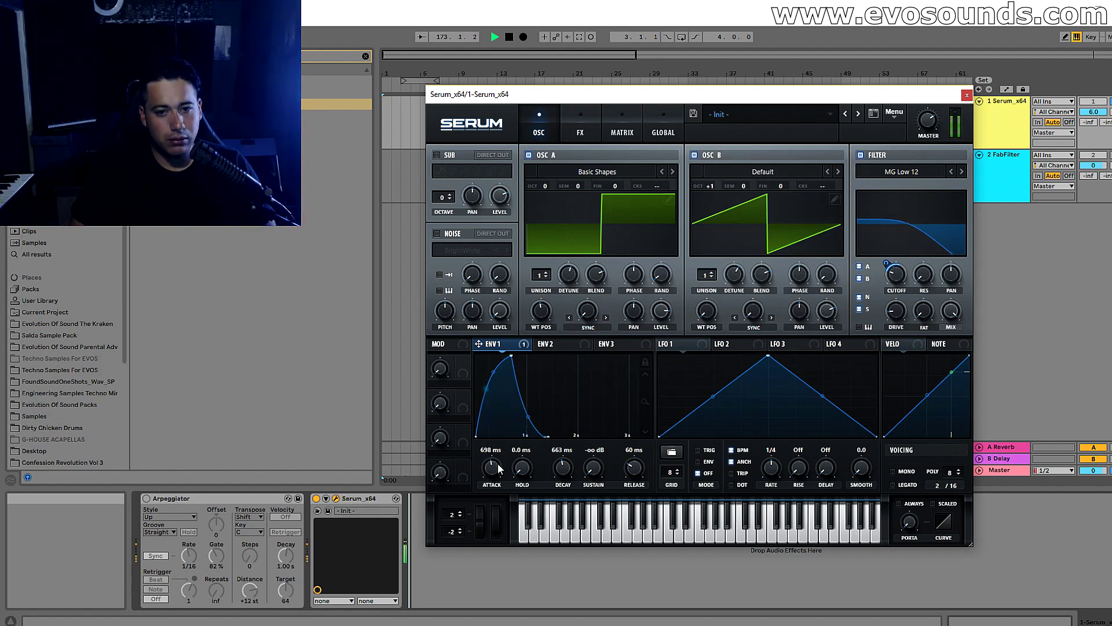
{"action": "left_click_drag", "start_coordinate": [500, 468], "coordinate": [471, 490]}
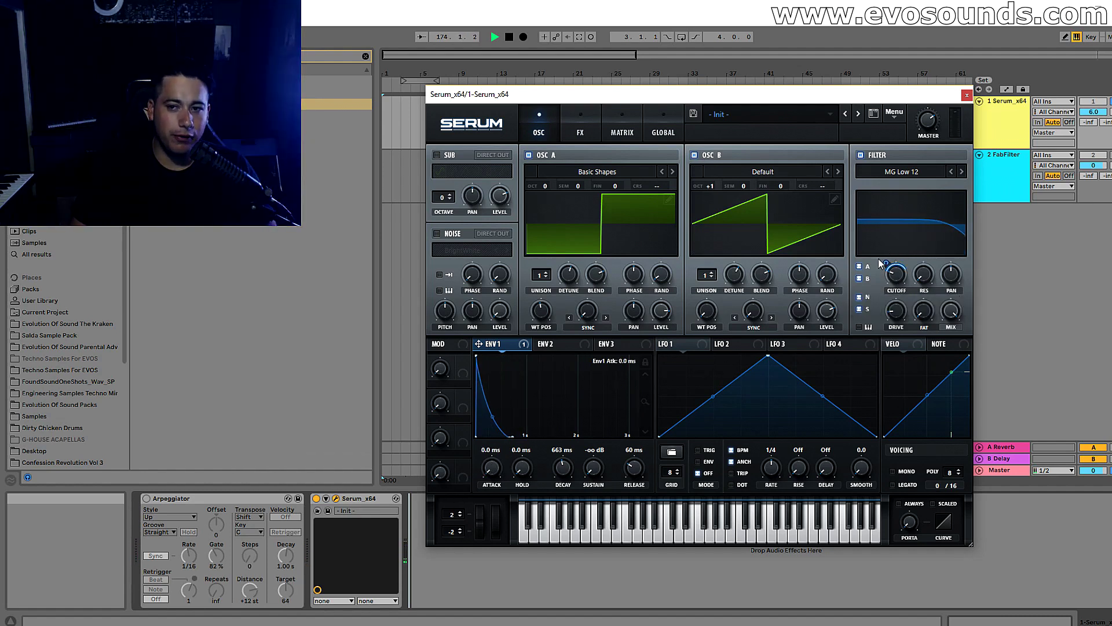
{"action": "scroll", "coordinate": [503, 445], "scroll_direction": "up", "scroll_amount": 10}
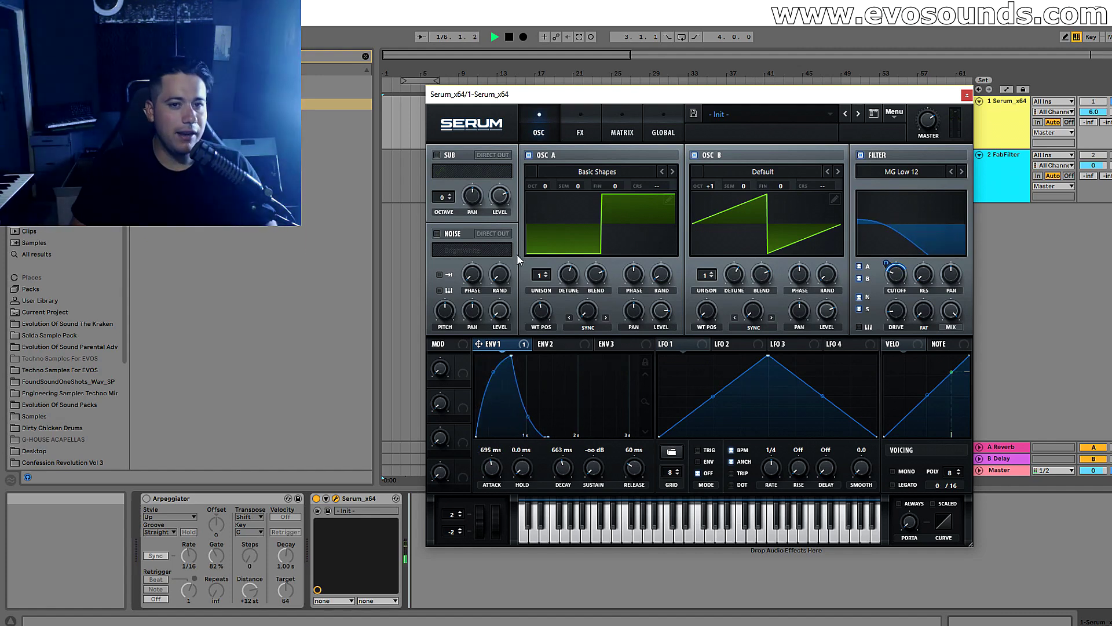
Step: Turn on the BrightWhite noise oscillator, and enable HardClip distortion with adjusted drive
{"action": "left_click", "coordinate": [437, 234]}
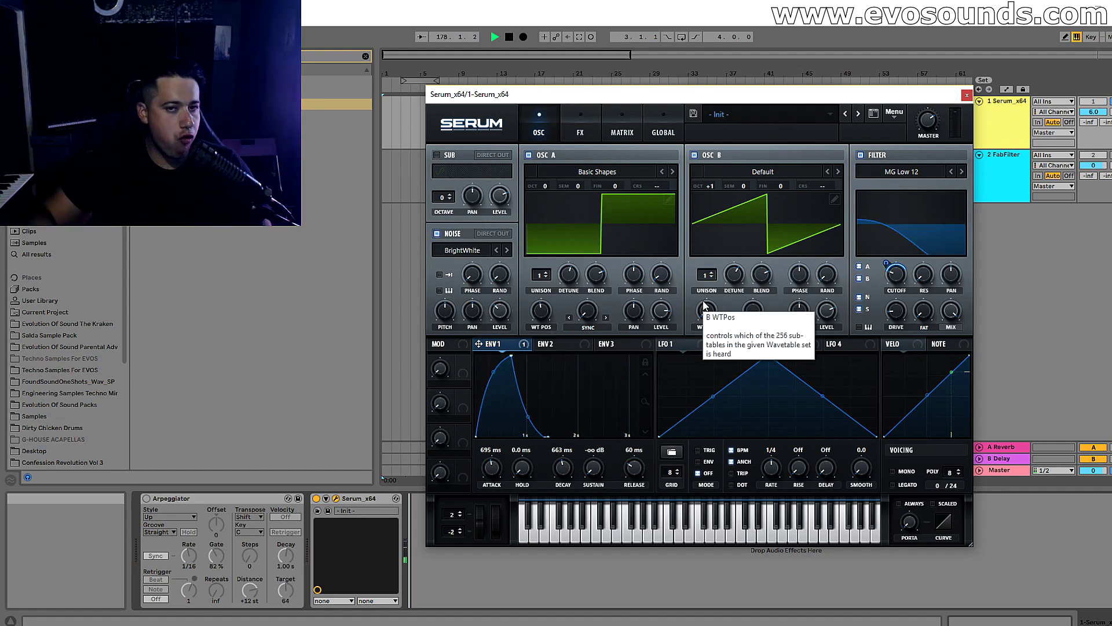
{"action": "left_click", "coordinate": [580, 125]}
{"action": "left_click", "coordinate": [449, 175]}
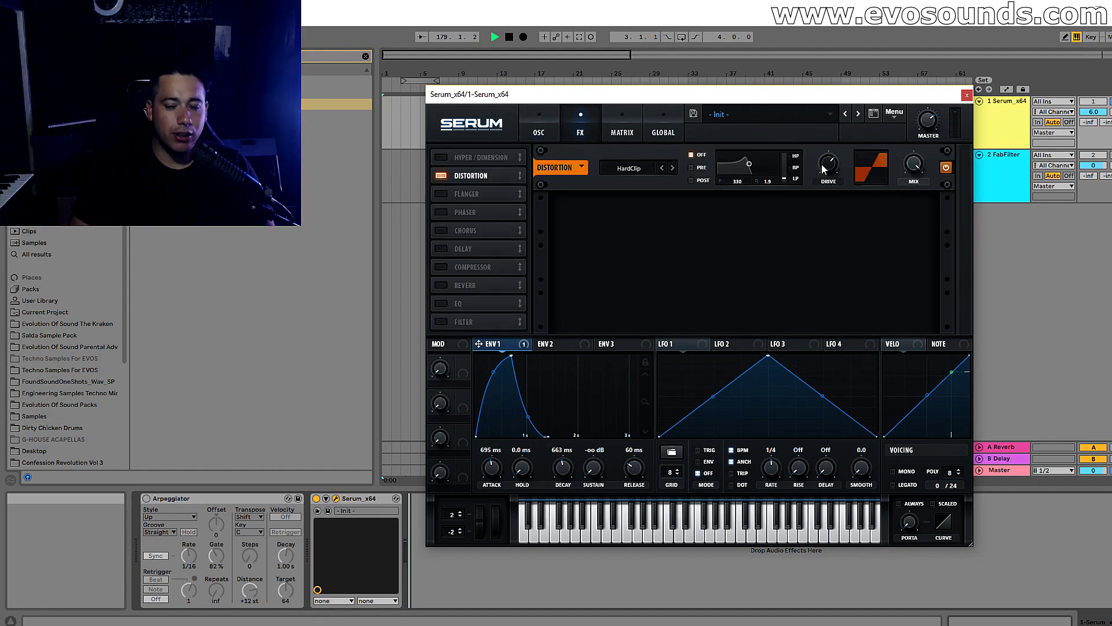
{"action": "left_click_drag", "start_coordinate": [824, 168], "coordinate": [830, 154]}
{"action": "left_click", "coordinate": [544, 127]}
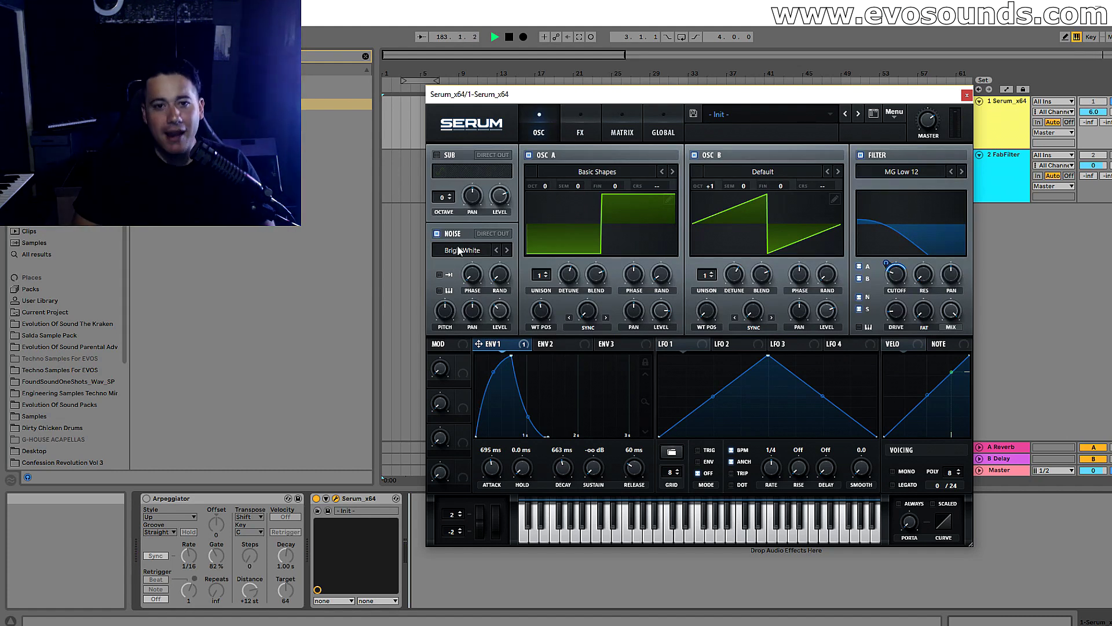
Step: Set the attack of envelope 1 to 115 ms, with the noise oscillator off and the filter type MG Low 18
{"action": "left_click_drag", "start_coordinate": [495, 472], "coordinate": [495, 509]}
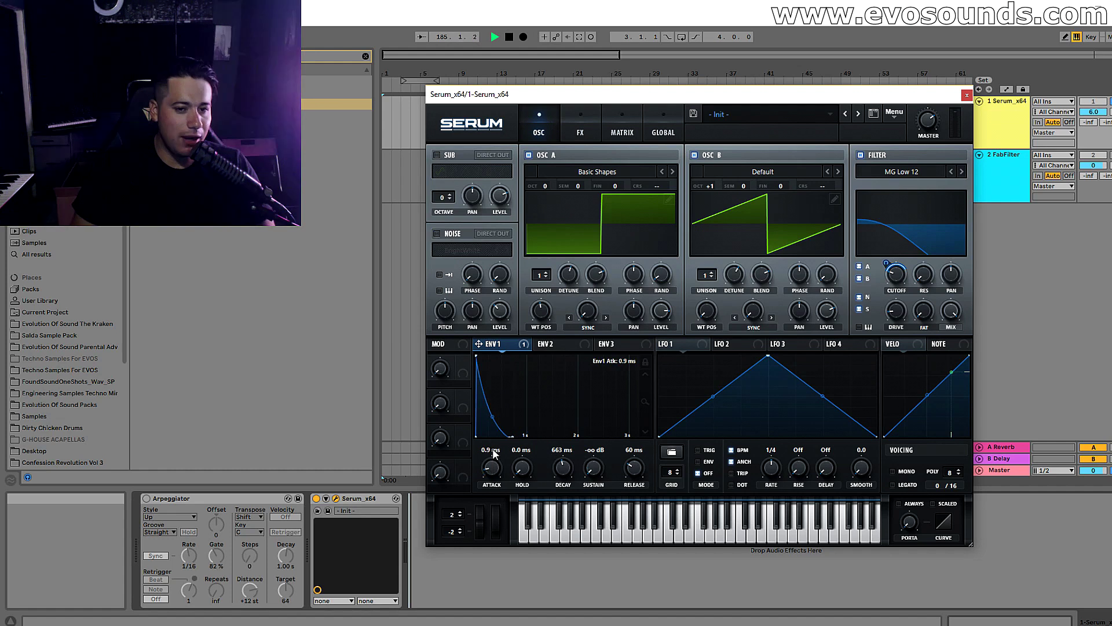
{"action": "left_click_drag", "start_coordinate": [493, 460], "coordinate": [488, 471]}
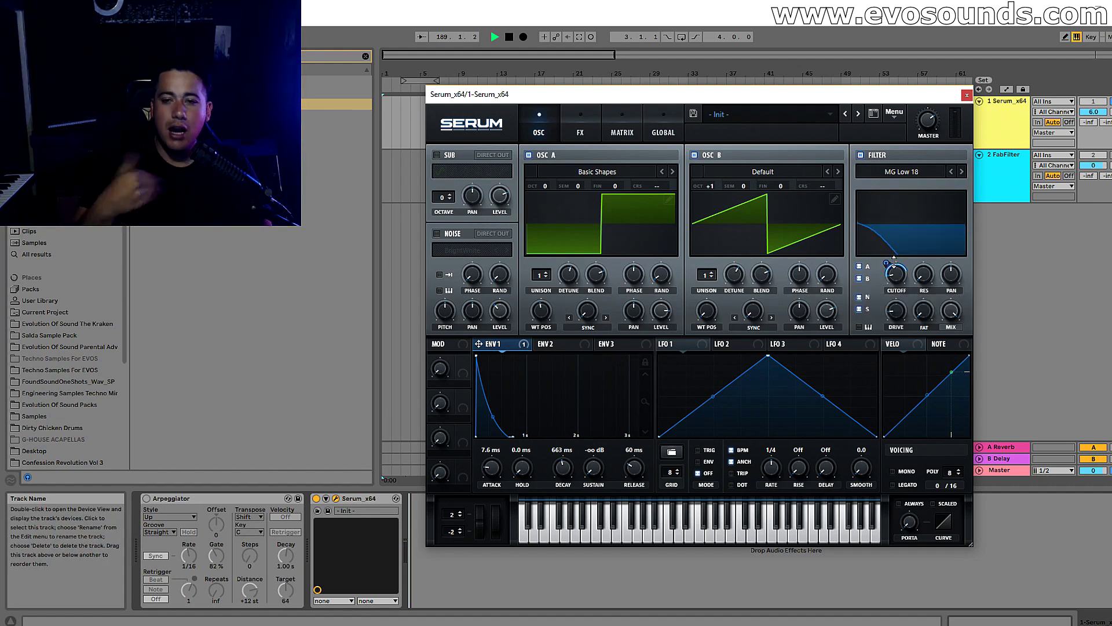
{"action": "left_click_drag", "start_coordinate": [509, 454], "coordinate": [471, 478]}
{"action": "left_click_drag", "start_coordinate": [473, 478], "coordinate": [475, 470]}
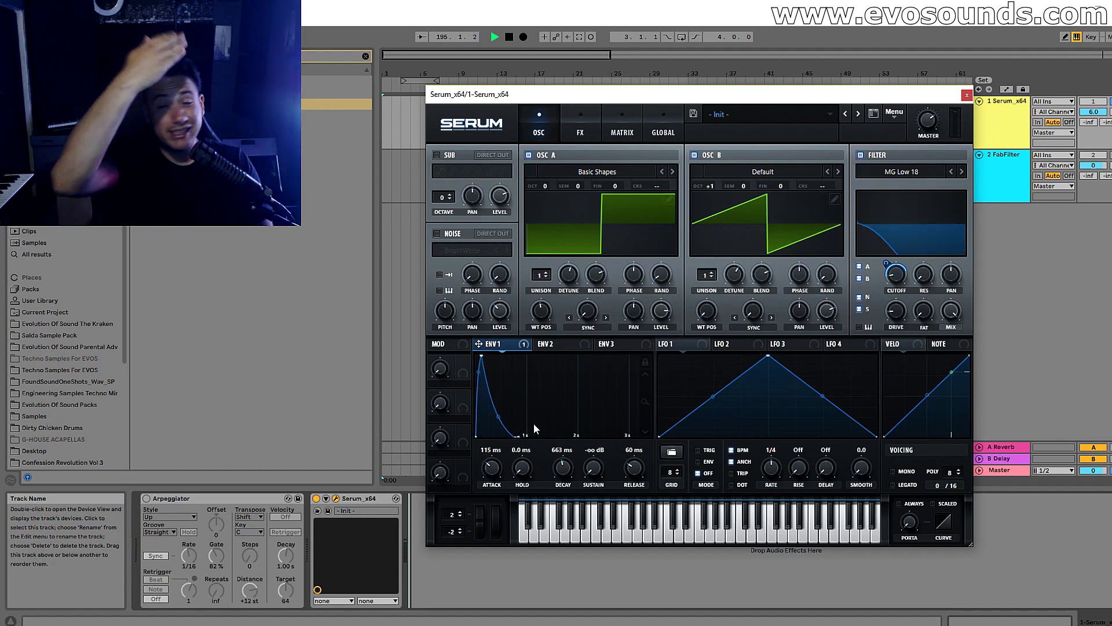
Step: Change oscillator A to a saw shape by its wavetable position, and set oscillator B to octave 0 and fine tuning 38
{"action": "left_click", "coordinate": [754, 175]}
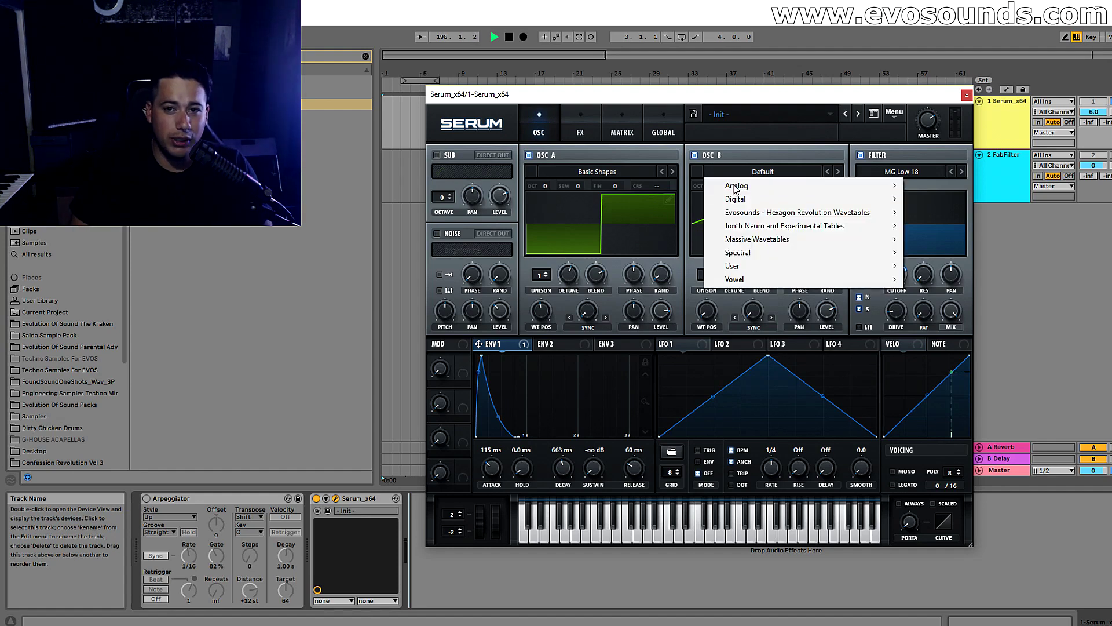
{"action": "left_click", "coordinate": [666, 93]}
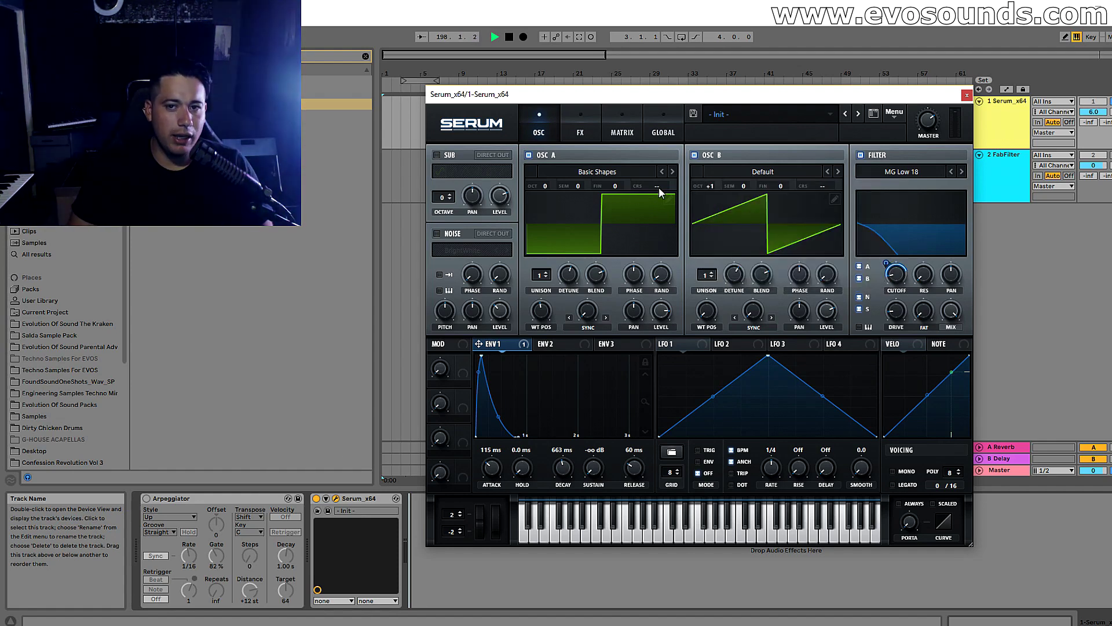
{"action": "left_click", "coordinate": [571, 172]}
{"action": "left_click_drag", "start_coordinate": [540, 324], "coordinate": [534, 325]}
{"action": "left_click_drag", "start_coordinate": [709, 186], "coordinate": [707, 197]}
{"action": "left_click_drag", "start_coordinate": [781, 186], "coordinate": [792, 181]}
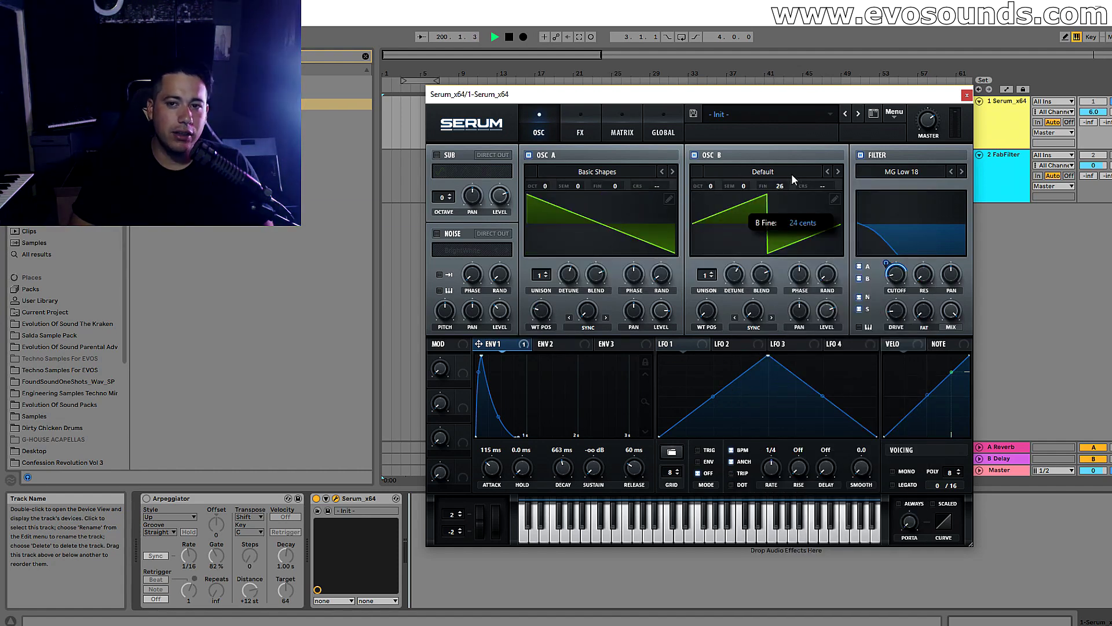
Step: Remove the envelope modulation from the filter cutoff and raise the cutoff
{"action": "right_click", "coordinate": [890, 267]}
{"action": "left_click", "coordinate": [927, 320]}
{"action": "left_click_drag", "start_coordinate": [896, 272], "coordinate": [906, 235]}
Step: Set envelope 1 to 0.0 dB sustain and 1.1 ms attack, and sweep the filter cutoff up and back down
{"action": "left_click_drag", "start_coordinate": [615, 432], "coordinate": [615, 356]}
{"action": "left_click_drag", "start_coordinate": [491, 467], "coordinate": [491, 483]}
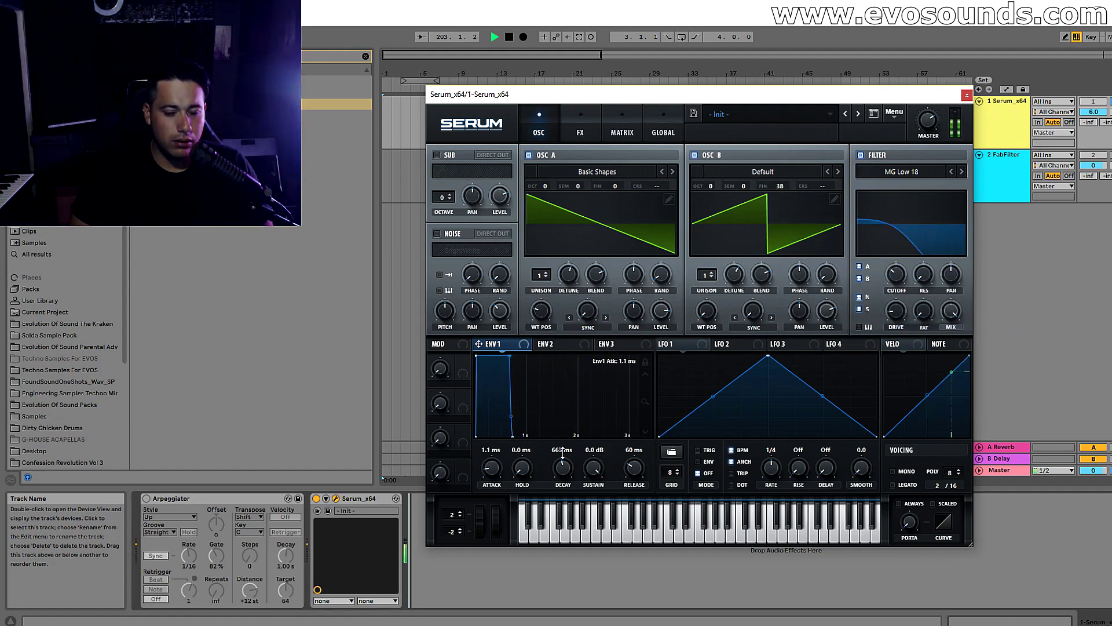
{"action": "left_click_drag", "start_coordinate": [895, 277], "coordinate": [902, 250]}
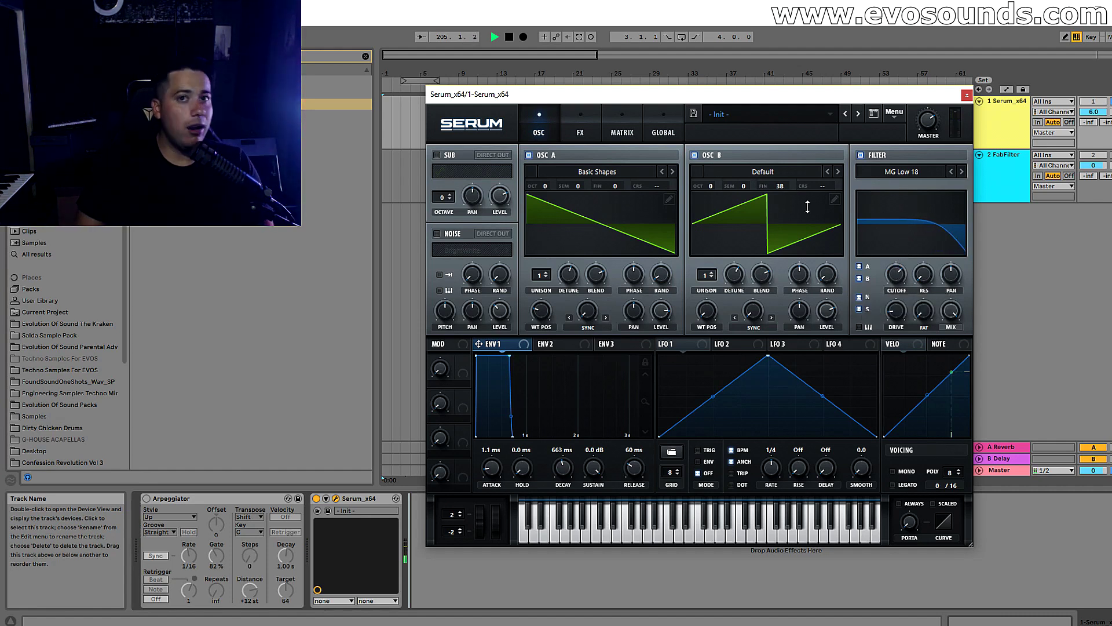
{"action": "left_click_drag", "start_coordinate": [896, 276], "coordinate": [874, 296]}
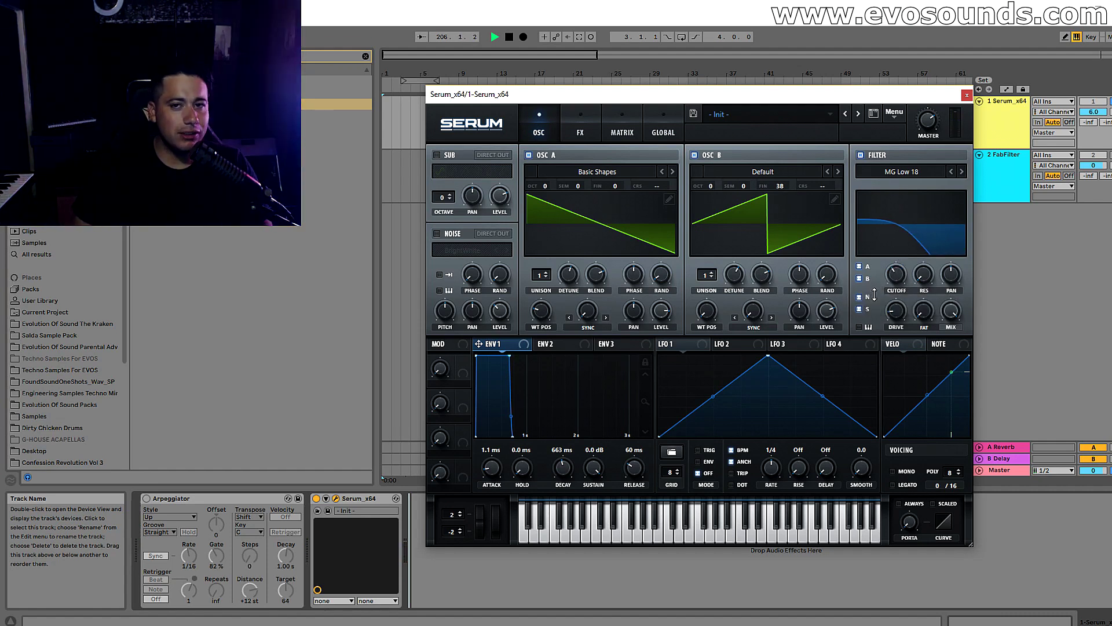
Step: Set envelope 1 to -oo dB sustain and 1.14 s decay, and compare the sound with the filter off and on
{"action": "mouse_move", "coordinate": [593, 467]}
{"action": "left_mouse_down"}
{"action": "mouse_move", "coordinate": [593, 486]}
{"action": "mouse_move", "coordinate": [573, 472]}
{"action": "left_mouse_up"}
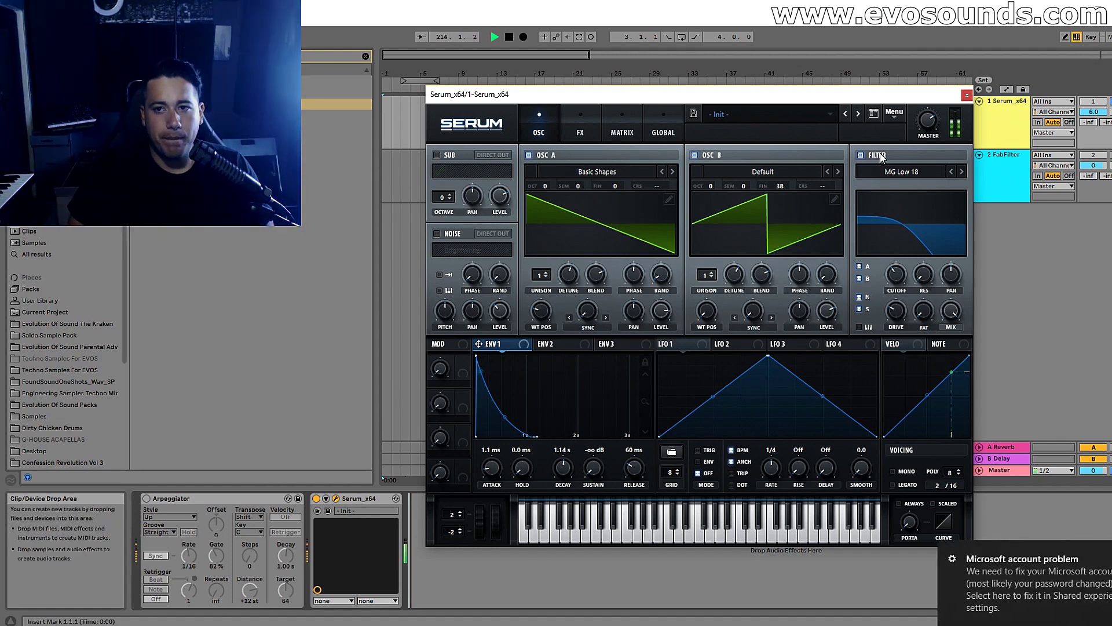
{"action": "left_click", "coordinate": [860, 155]}
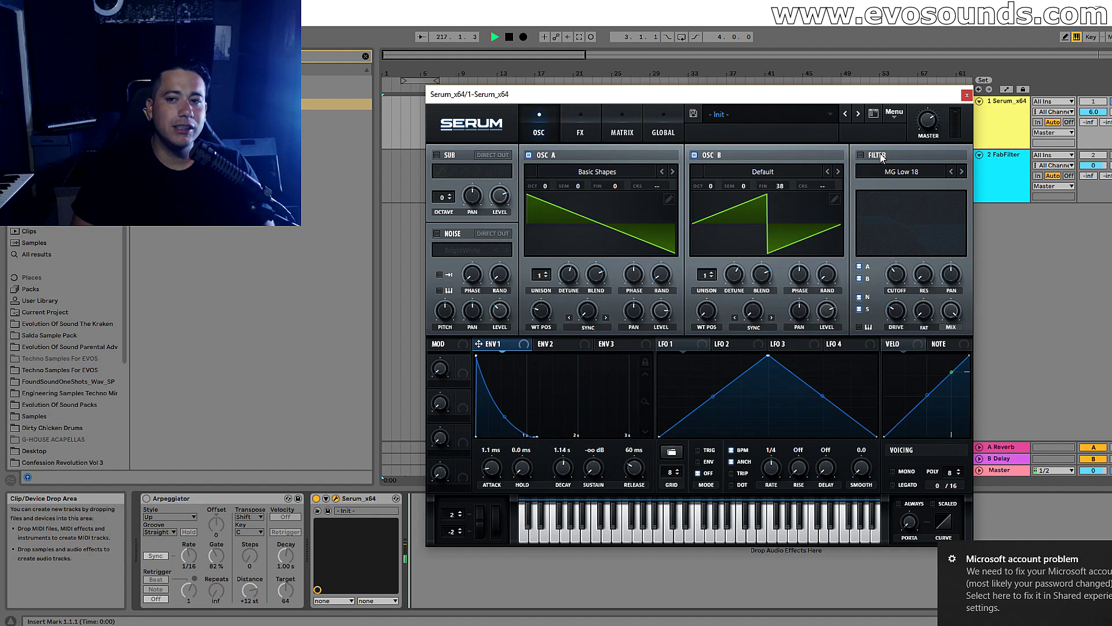
{"action": "left_click", "coordinate": [880, 156]}
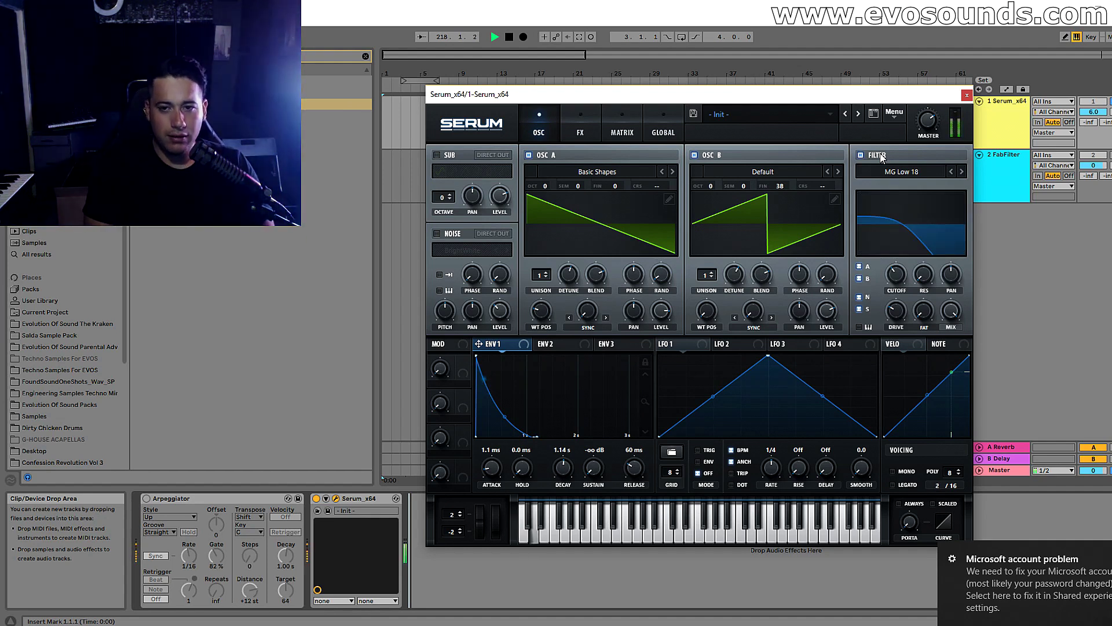
Step: Set oscillator B's fine tuning to 18, lower the filter cutoff, and raise the filter drive to 23%
{"action": "left_click_drag", "start_coordinate": [582, 455], "coordinate": [637, 348]}
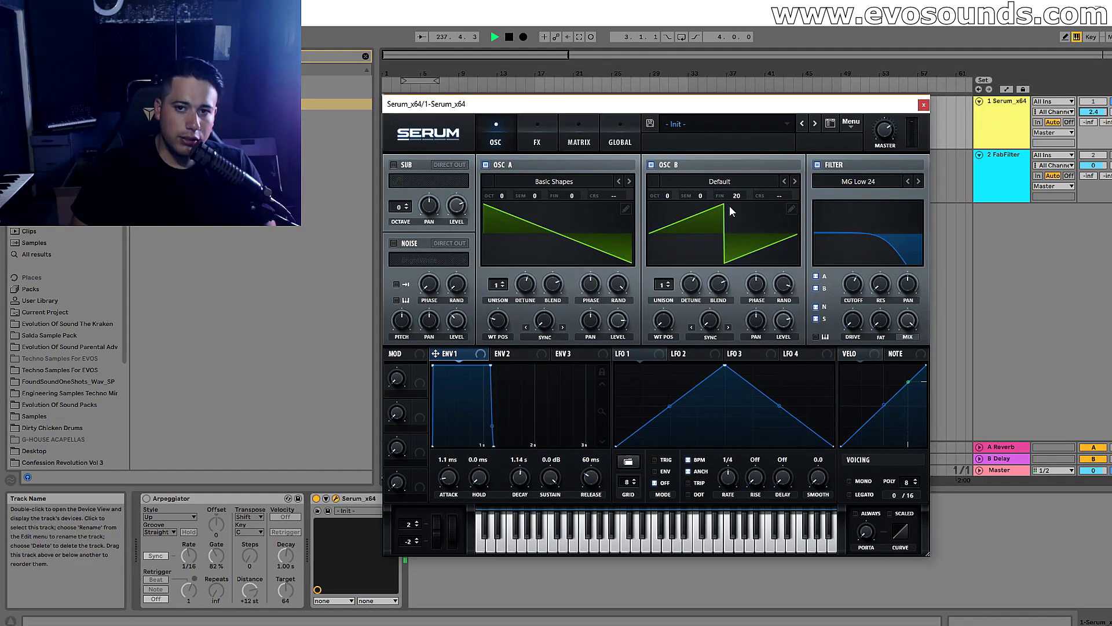
{"action": "left_click_drag", "start_coordinate": [737, 197], "coordinate": [734, 201]}
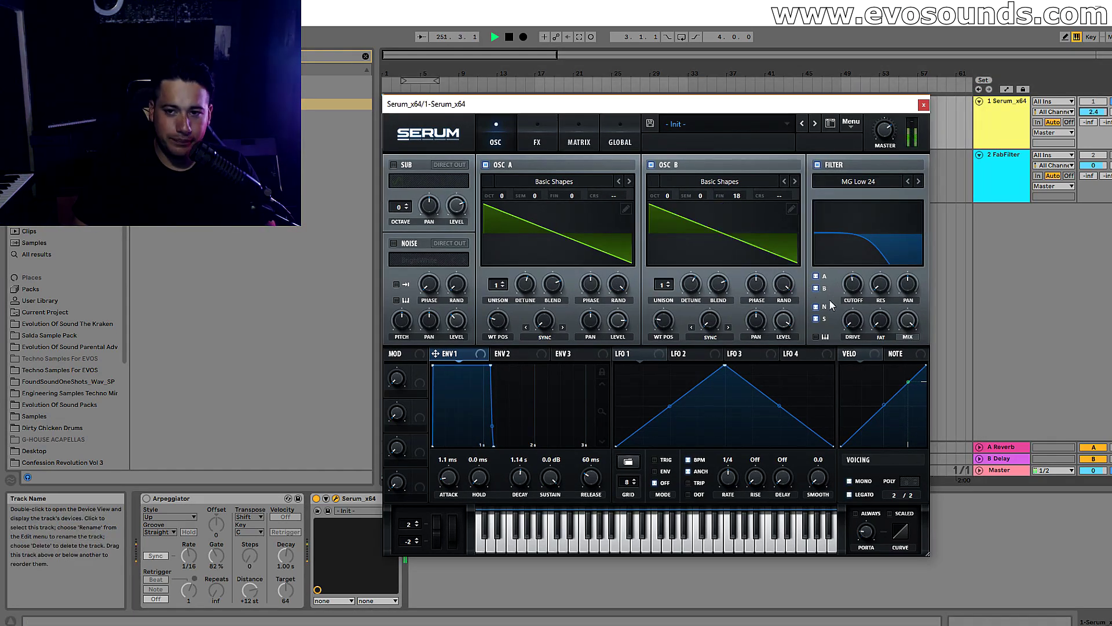
{"action": "left_click_drag", "start_coordinate": [856, 294], "coordinate": [846, 318]}
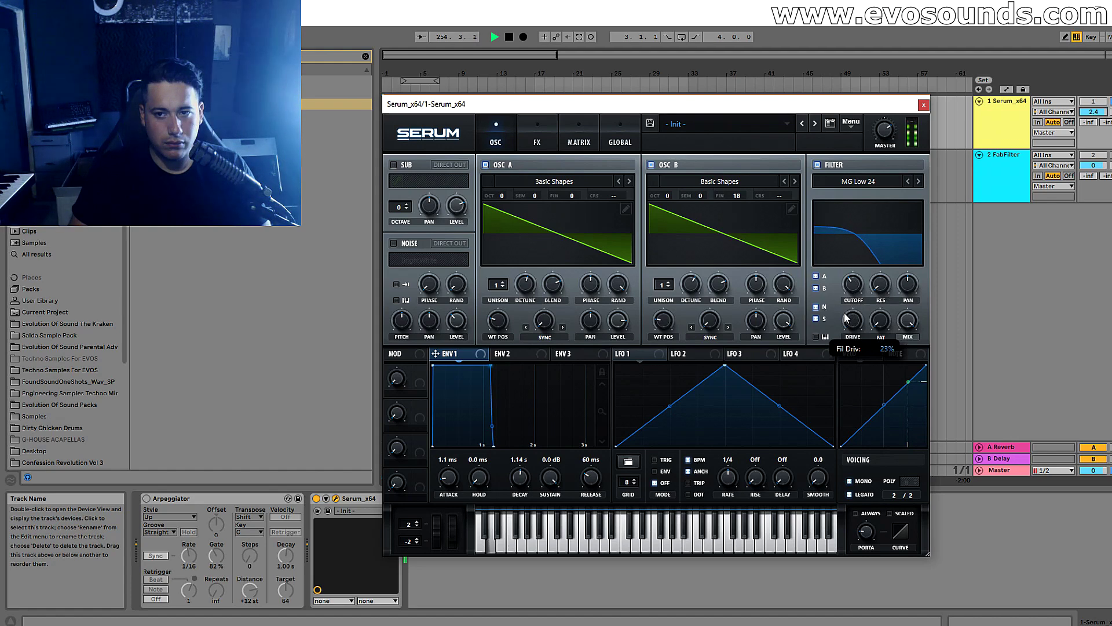
Step: Enable the HardClip distortion effect and reset the Serum track's volume to its default
{"action": "left_click", "coordinate": [537, 139]}
{"action": "left_click", "coordinate": [399, 185]}
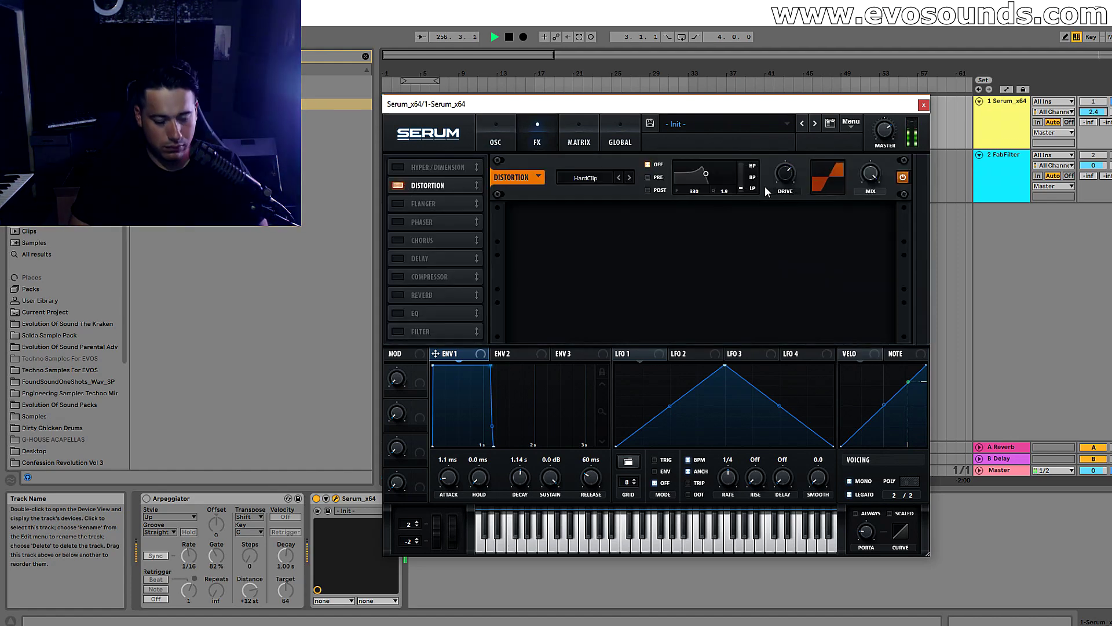
{"action": "right_click", "coordinate": [1090, 112]}
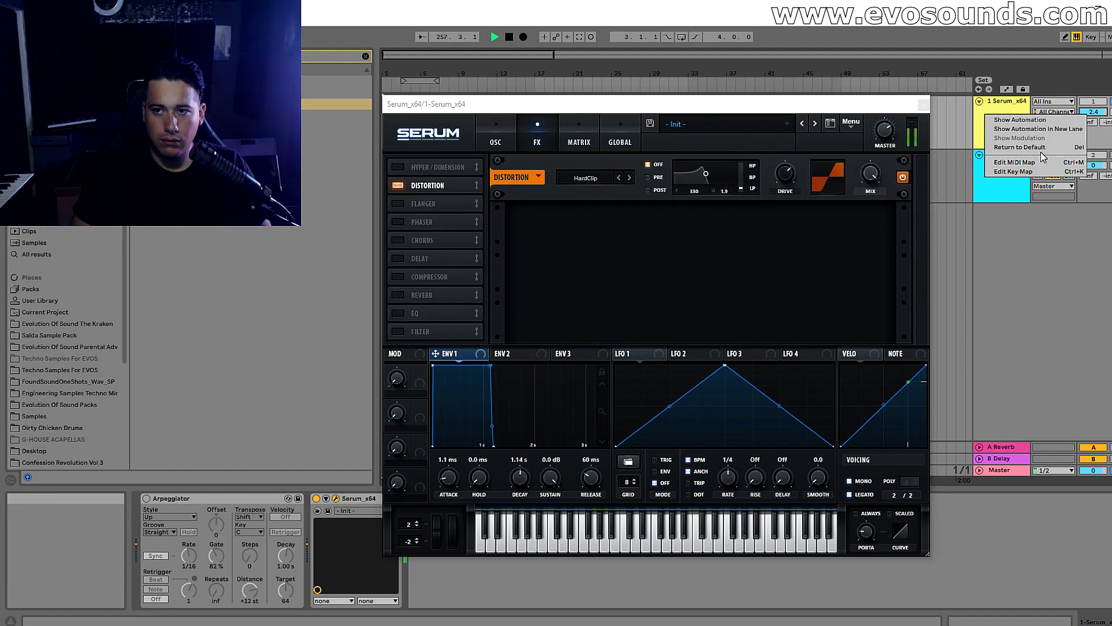
{"action": "left_click", "coordinate": [1016, 147]}
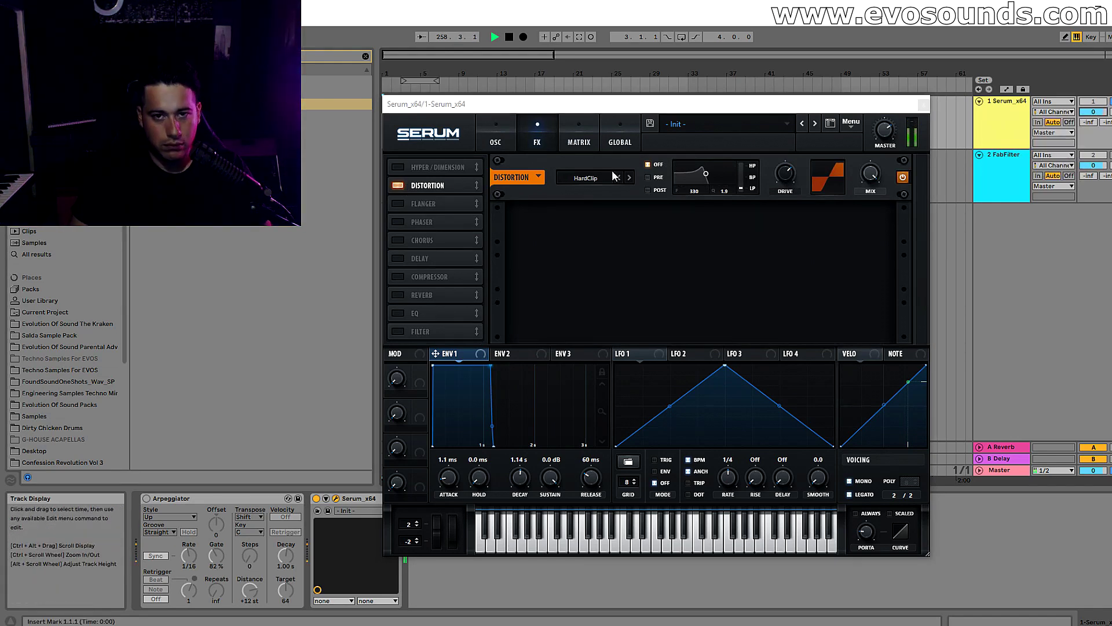
Step: Set oscillator B's fine tuning to 48 and its octave to +1
{"action": "left_click", "coordinate": [510, 144]}
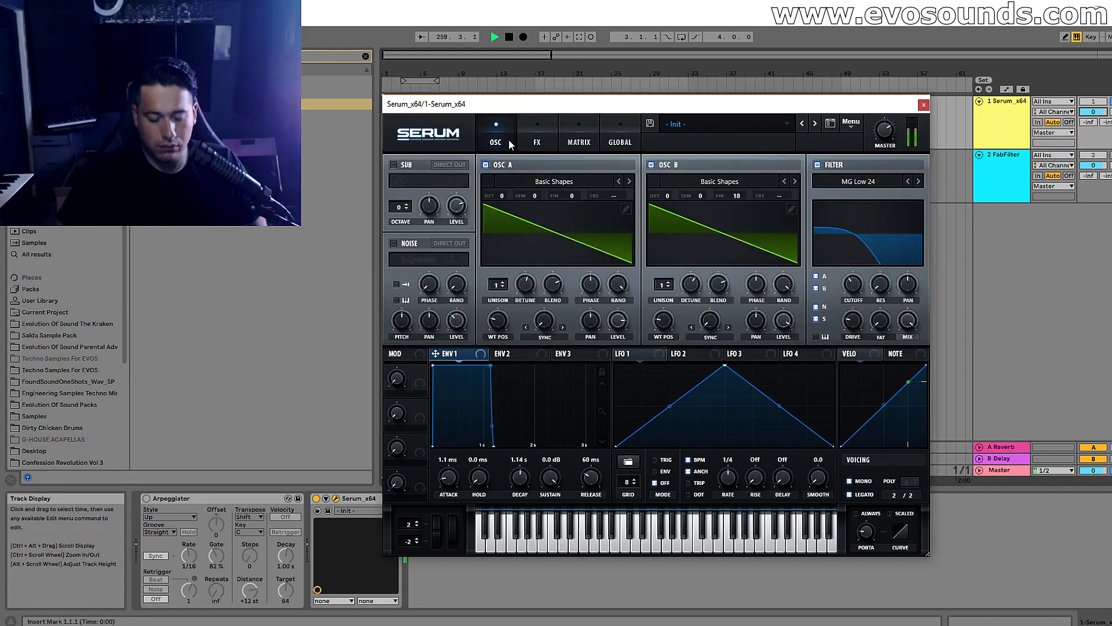
{"action": "left_click_drag", "start_coordinate": [737, 197], "coordinate": [746, 189]}
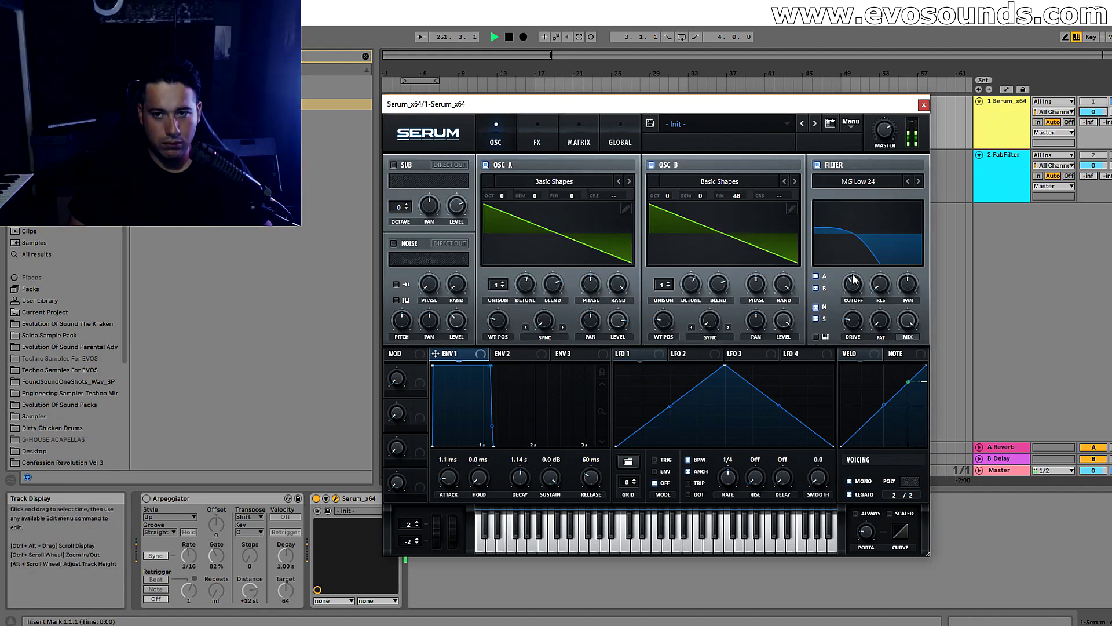
{"action": "left_click_drag", "start_coordinate": [671, 200], "coordinate": [675, 191]}
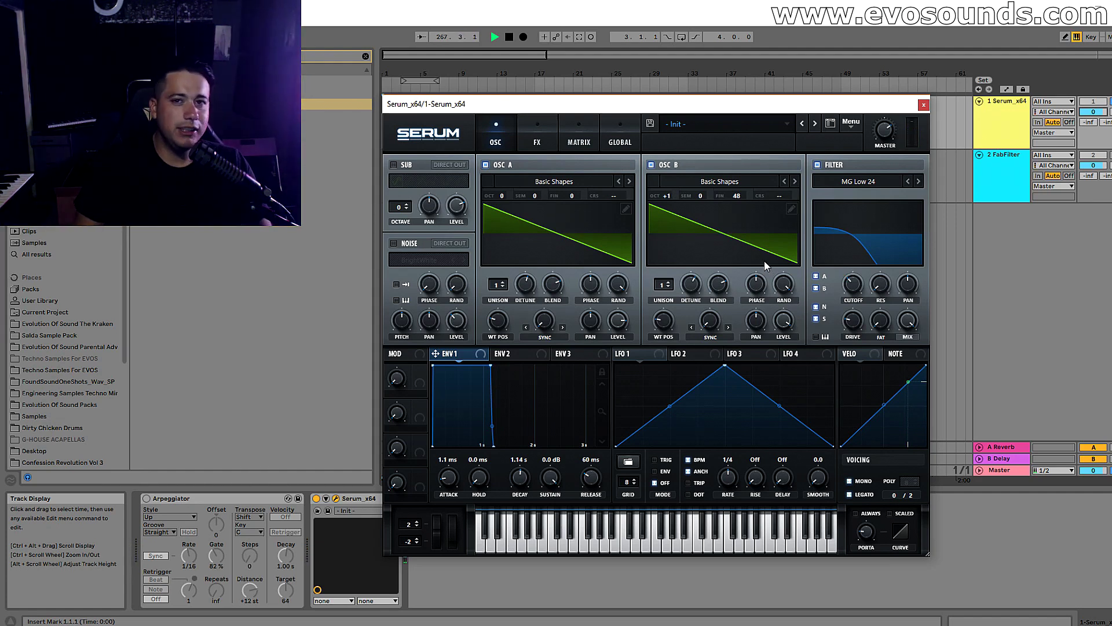
Step: Set envelope 1 to -oo dB sustain and 915 ms decay, and assign it to modulate the filter cutoff
{"action": "mouse_move", "coordinate": [551, 476]}
{"action": "left_mouse_down"}
{"action": "mouse_move", "coordinate": [550, 504]}
{"action": "mouse_move", "coordinate": [518, 486]}
{"action": "mouse_move", "coordinate": [520, 470]}
{"action": "mouse_move", "coordinate": [548, 476]}
{"action": "mouse_move", "coordinate": [547, 486]}
{"action": "left_mouse_up"}
{"action": "left_click_drag", "start_coordinate": [435, 353], "coordinate": [848, 280]}
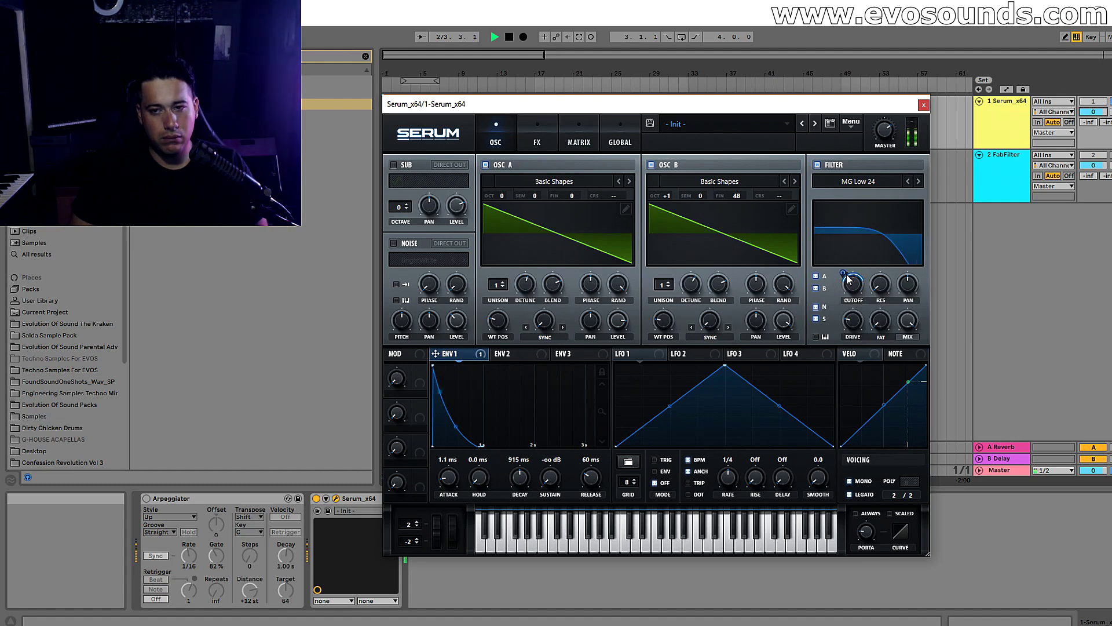
Step: Turn off oscillator B, enable Always for the portamento, and check the distortion effect's settings
{"action": "left_click", "coordinate": [651, 165]}
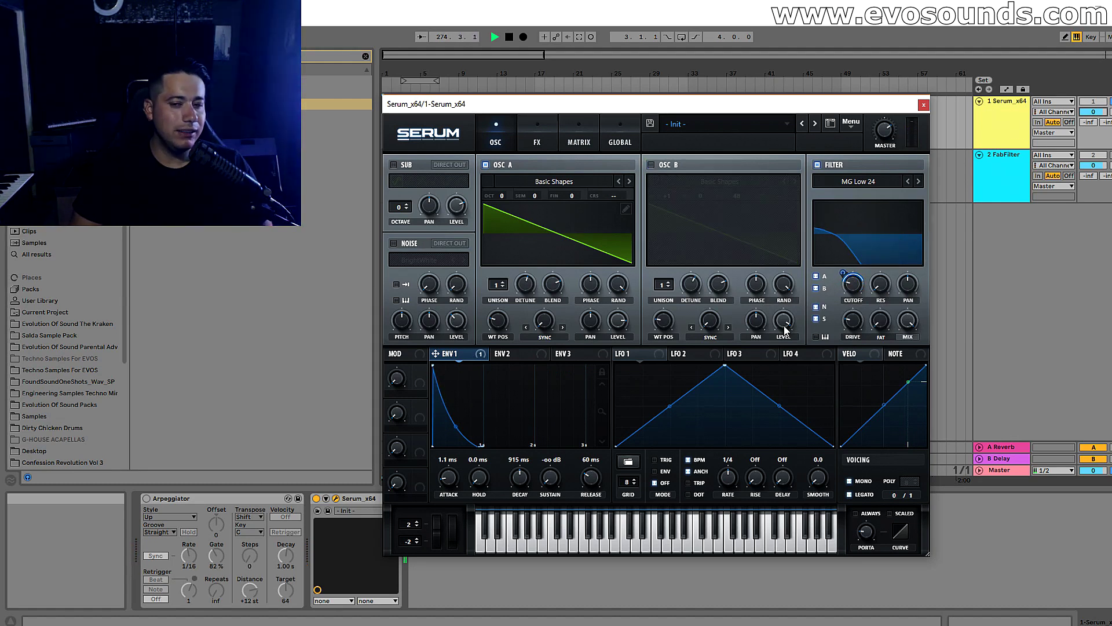
{"action": "left_click", "coordinate": [857, 514]}
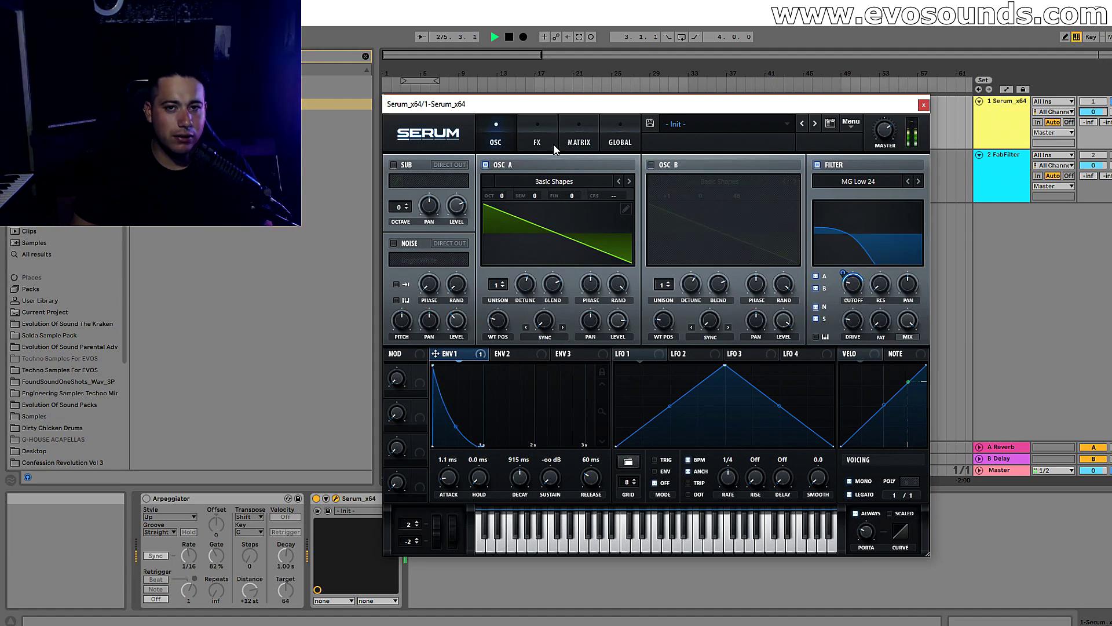
{"action": "left_click", "coordinate": [535, 142]}
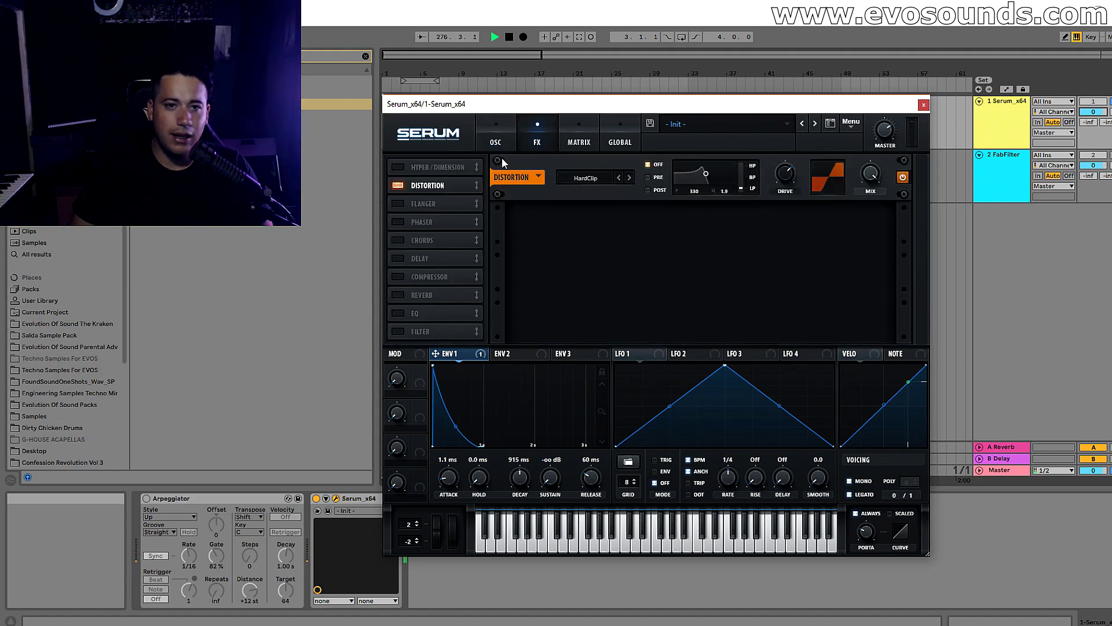
{"action": "left_click", "coordinate": [494, 141]}
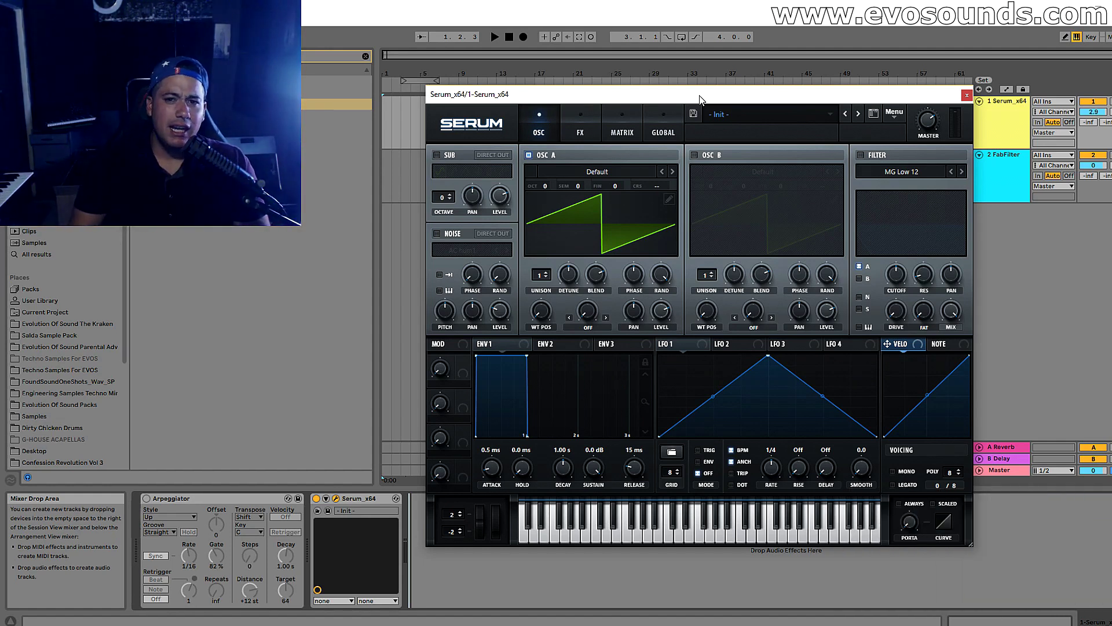
Step: Turn on oscillator B in the init patch and set both oscillators to 5 unison voices
{"action": "left_click", "coordinate": [701, 154]}
{"action": "left_click_drag", "start_coordinate": [545, 276], "coordinate": [545, 258]}
{"action": "left_click_drag", "start_coordinate": [695, 274], "coordinate": [695, 256]}
Step: Turn on the noise oscillator and load the BrightWhite sample from the Analog noises
{"action": "left_click", "coordinate": [452, 234]}
{"action": "left_click", "coordinate": [464, 249]}
{"action": "mouse_move", "coordinate": [579, 265]}
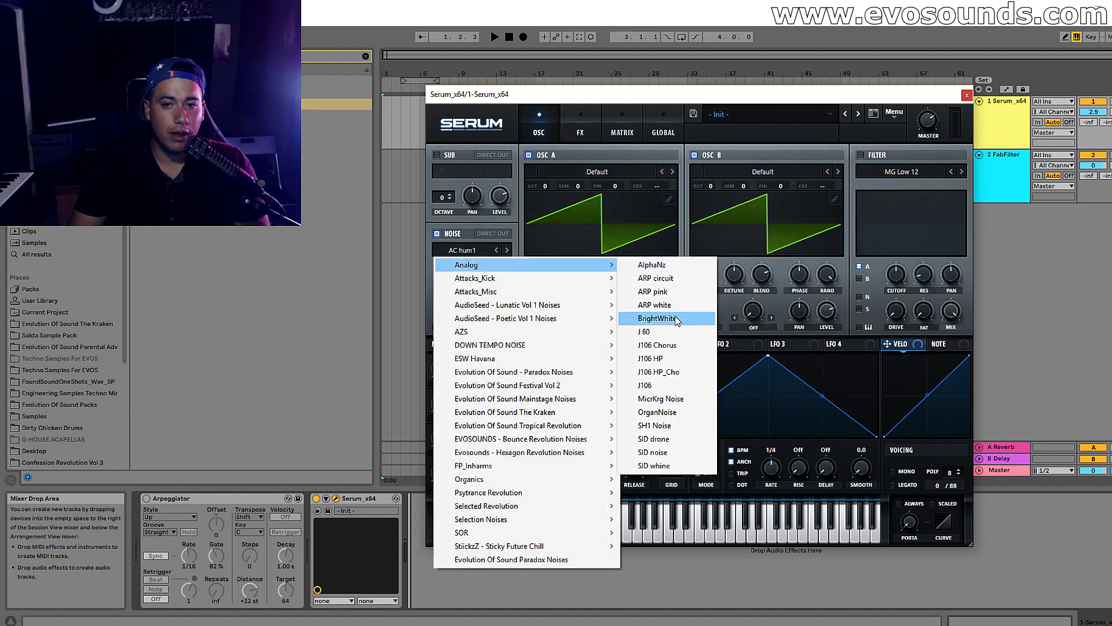
{"action": "left_click", "coordinate": [675, 319]}
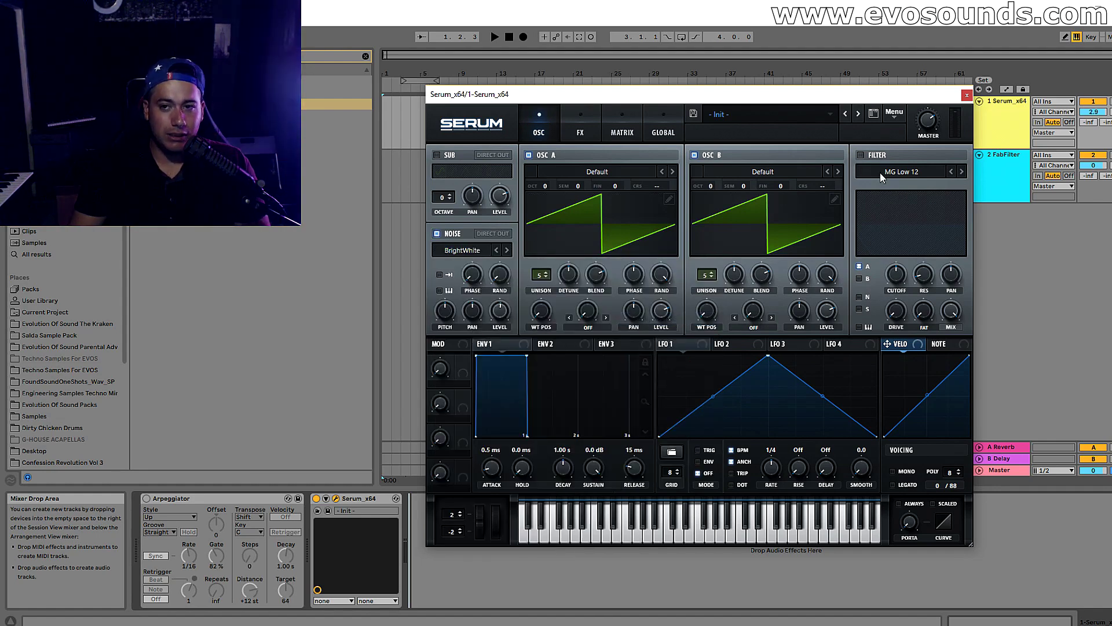
Step: Enable the filter, route oscillator B, the noise and the sub through it, and lower the cutoff
{"action": "left_click", "coordinate": [869, 155]}
{"action": "left_click", "coordinate": [858, 297]}
{"action": "left_click_drag", "start_coordinate": [896, 274], "coordinate": [896, 301]}
{"action": "left_click", "coordinate": [859, 309]}
Step: Set envelope 1 to 218 ms attack, 230 ms decay and -oo dB sustain, and modulate the filter cutoff with it by 70
{"action": "left_click_drag", "start_coordinate": [491, 468], "coordinate": [491, 458]}
{"action": "left_click_drag", "start_coordinate": [593, 468], "coordinate": [560, 470]}
{"action": "left_click_drag", "start_coordinate": [860, 296], "coordinate": [895, 273]}
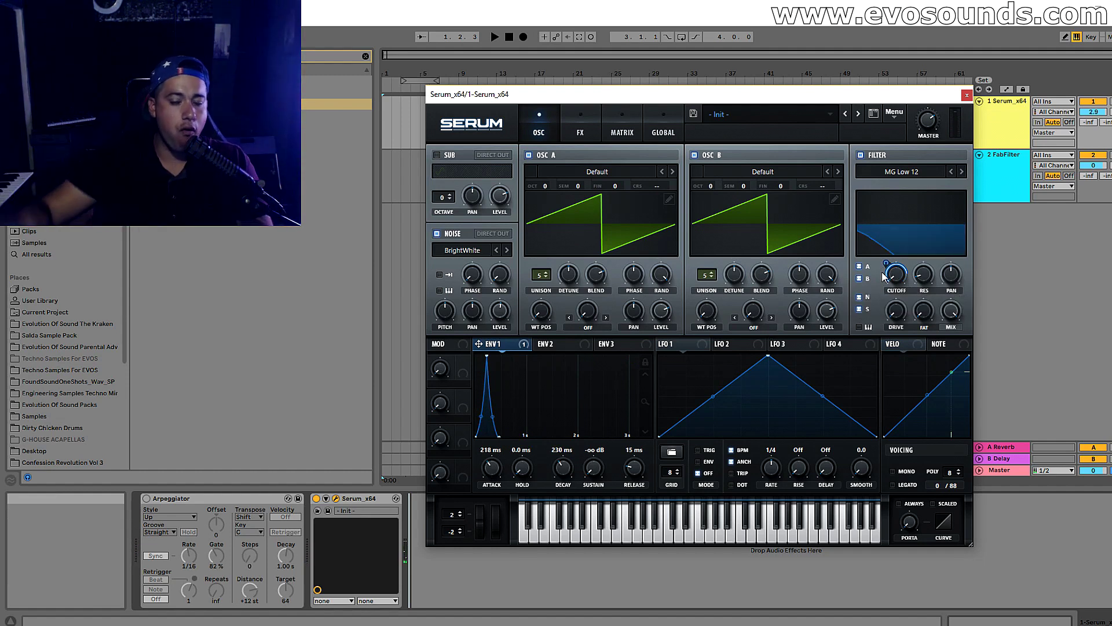
{"action": "left_click_drag", "start_coordinate": [884, 276], "coordinate": [885, 254]}
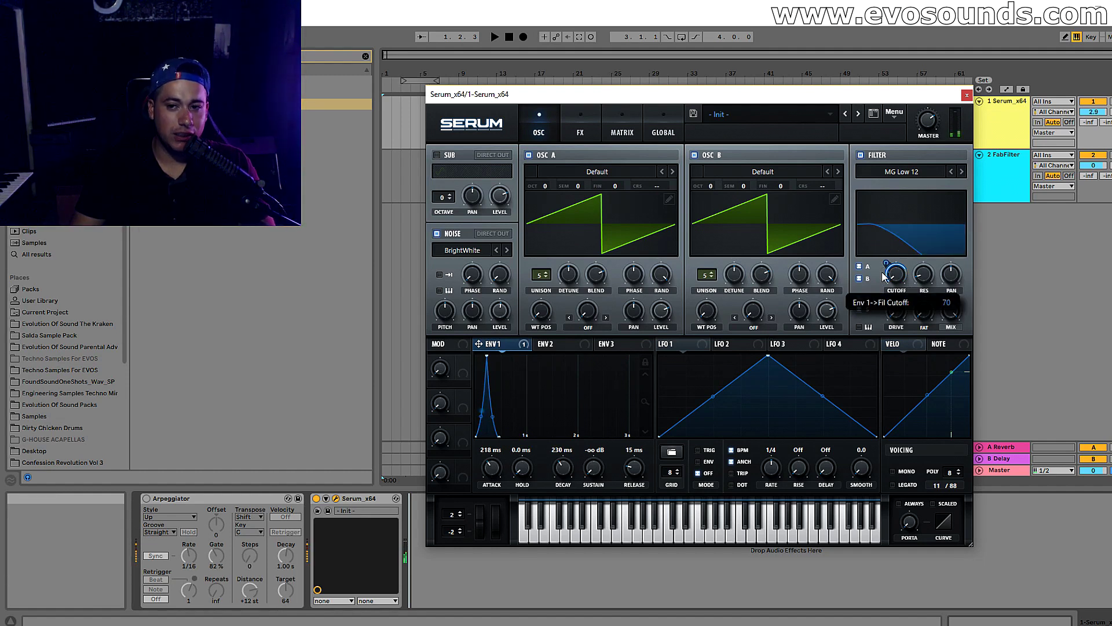
Step: Switch the filter to MG Low 18 and adjust envelope 1 to 141 ms attack and 342 ms decay
{"action": "left_click", "coordinate": [962, 171]}
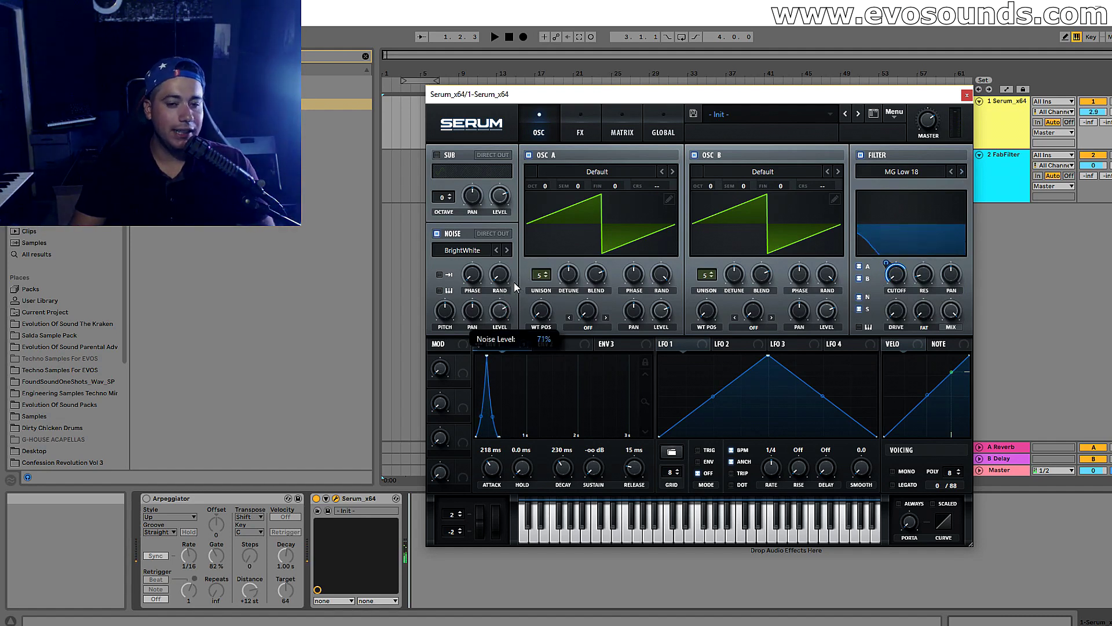
{"action": "left_click_drag", "start_coordinate": [557, 472], "coordinate": [497, 479]}
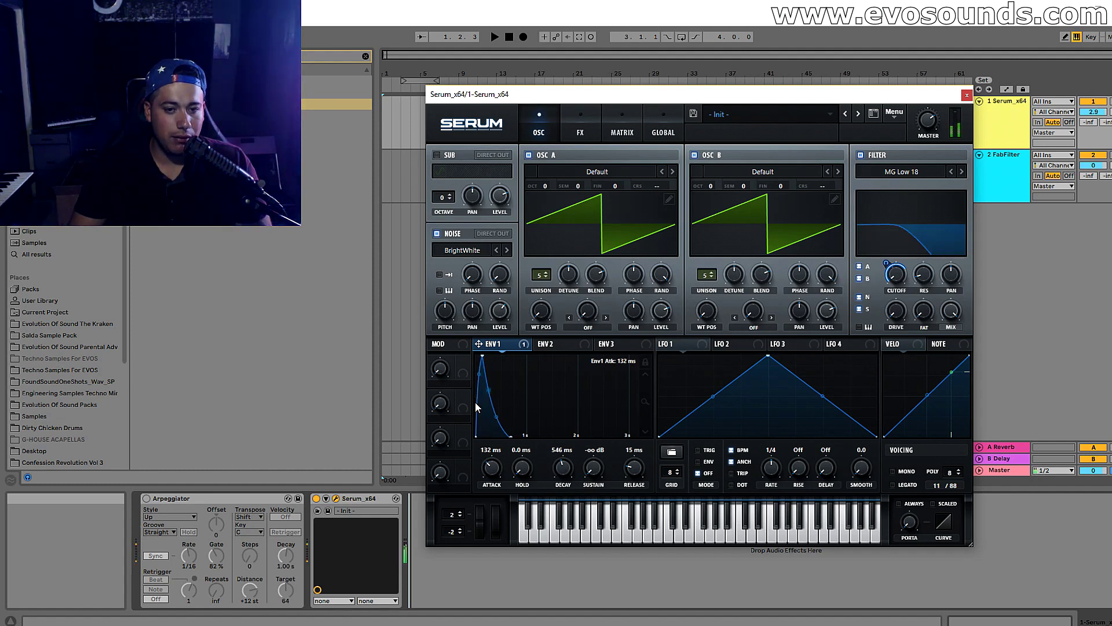
{"action": "left_click_drag", "start_coordinate": [491, 468], "coordinate": [491, 476]}
{"action": "left_click_drag", "start_coordinate": [510, 435], "coordinate": [492, 465]}
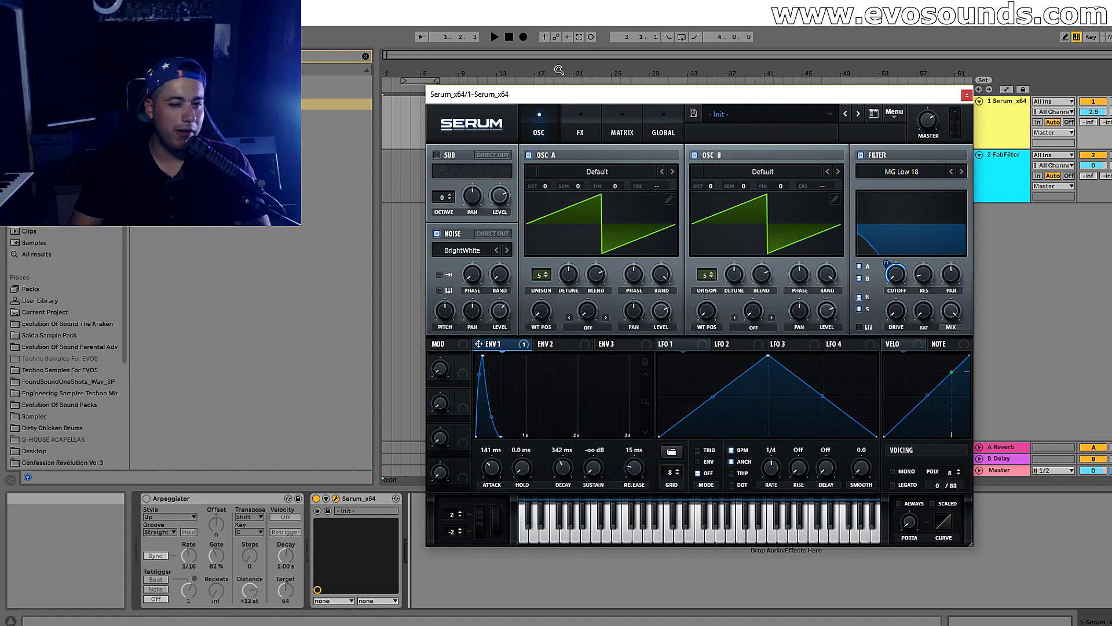
Step: Add Tube distortion to the patch with the drive at 89%
{"action": "left_click", "coordinate": [575, 129]}
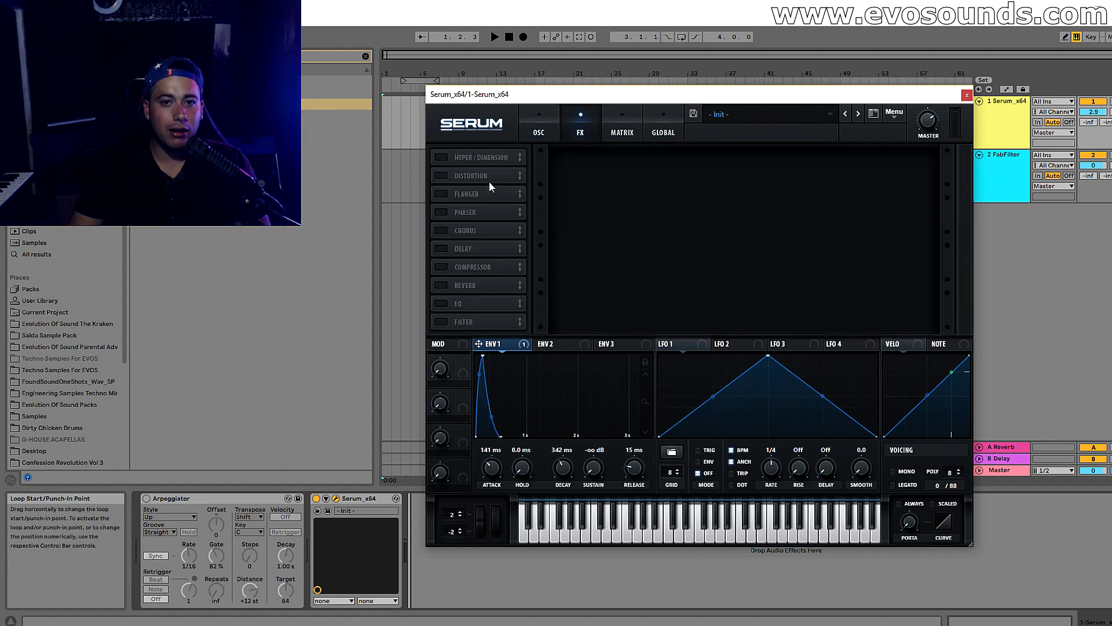
{"action": "left_click_drag", "start_coordinate": [819, 162], "coordinate": [844, 104]}
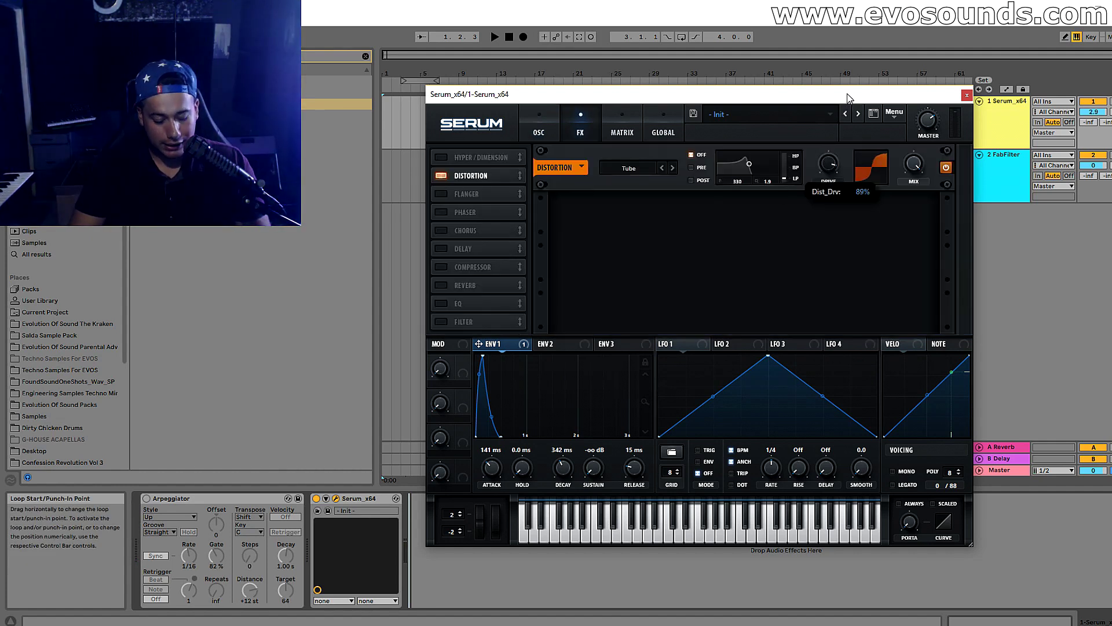
Step: Set the warp mode of oscillators A and B to Sync (No Window)
{"action": "left_click", "coordinate": [543, 132]}
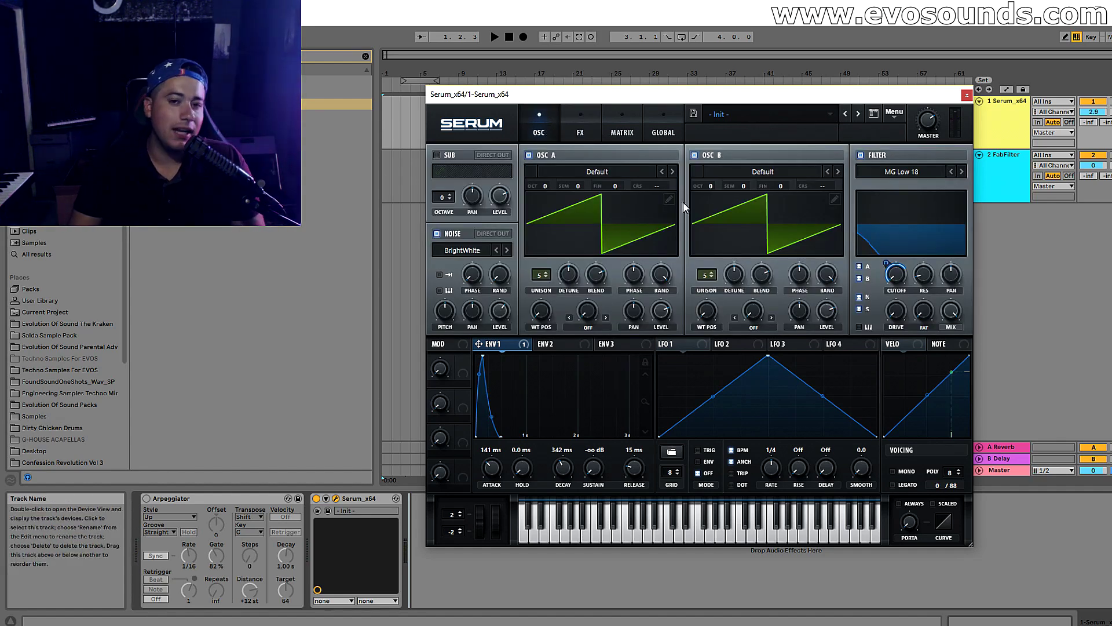
{"action": "left_click", "coordinate": [588, 327]}
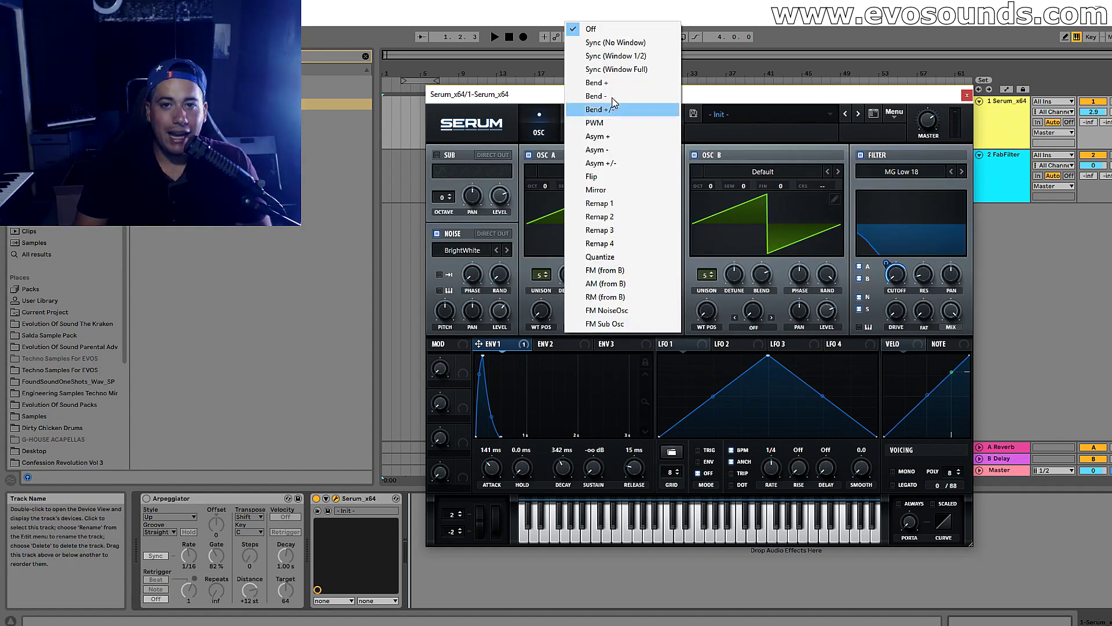
{"action": "left_click", "coordinate": [616, 43]}
{"action": "left_click", "coordinate": [754, 327]}
{"action": "left_click", "coordinate": [779, 42]}
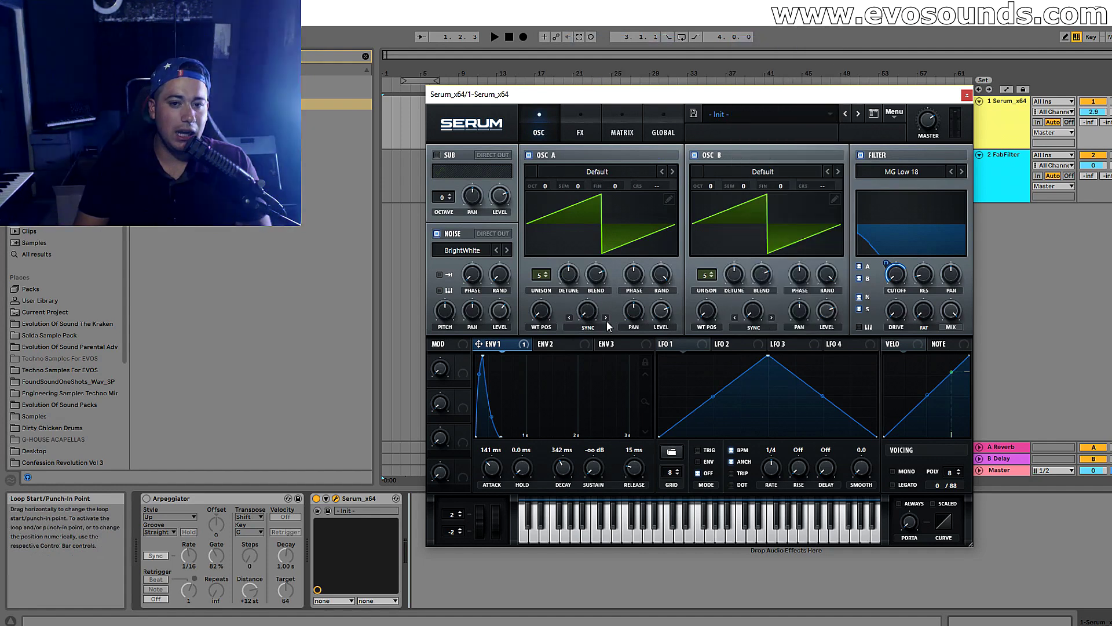
Step: Modulate the sync warp of both oscillators with envelope 1, using an amount of 43 on oscillator B
{"action": "left_click_drag", "start_coordinate": [499, 351], "coordinate": [587, 311]}
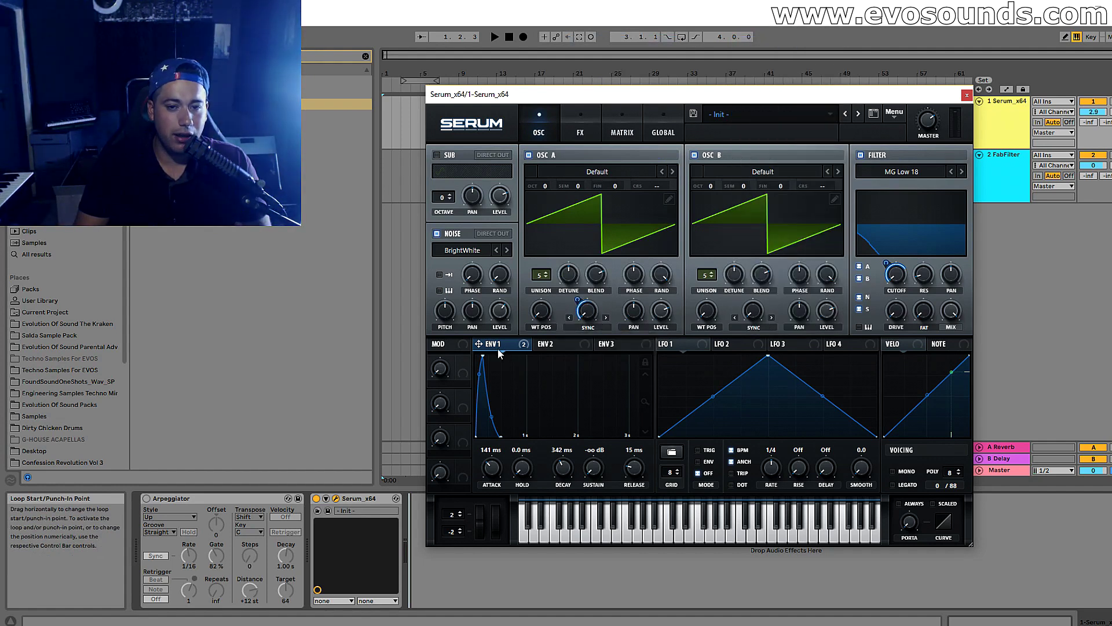
{"action": "left_click_drag", "start_coordinate": [518, 348], "coordinate": [757, 313]}
{"action": "left_click_drag", "start_coordinate": [493, 347], "coordinate": [752, 311]}
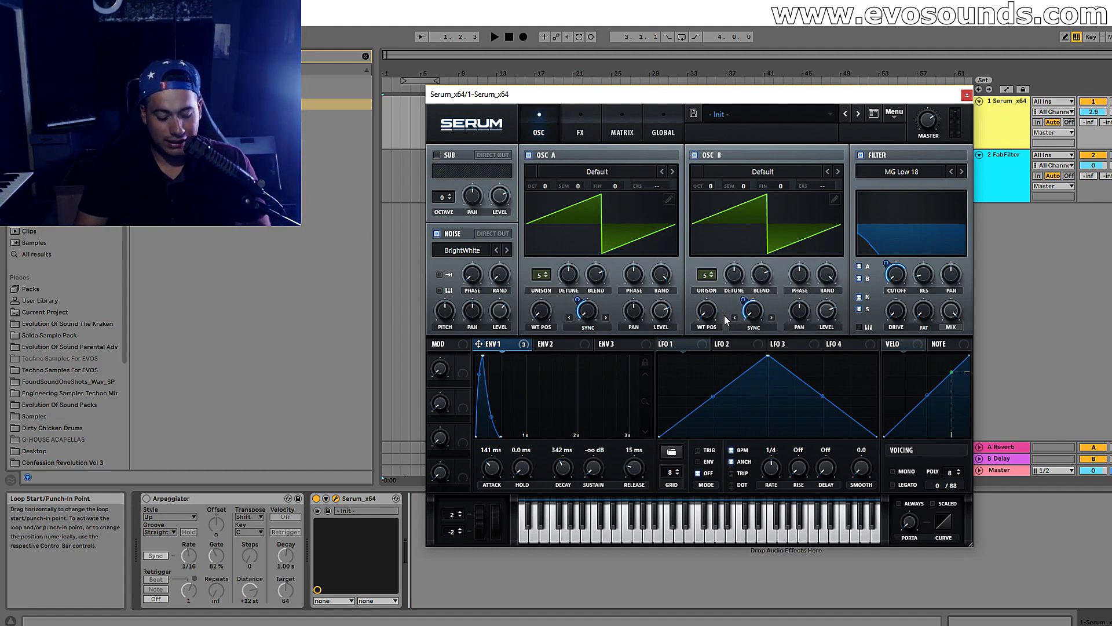
{"action": "left_click_drag", "start_coordinate": [742, 307], "coordinate": [742, 298]}
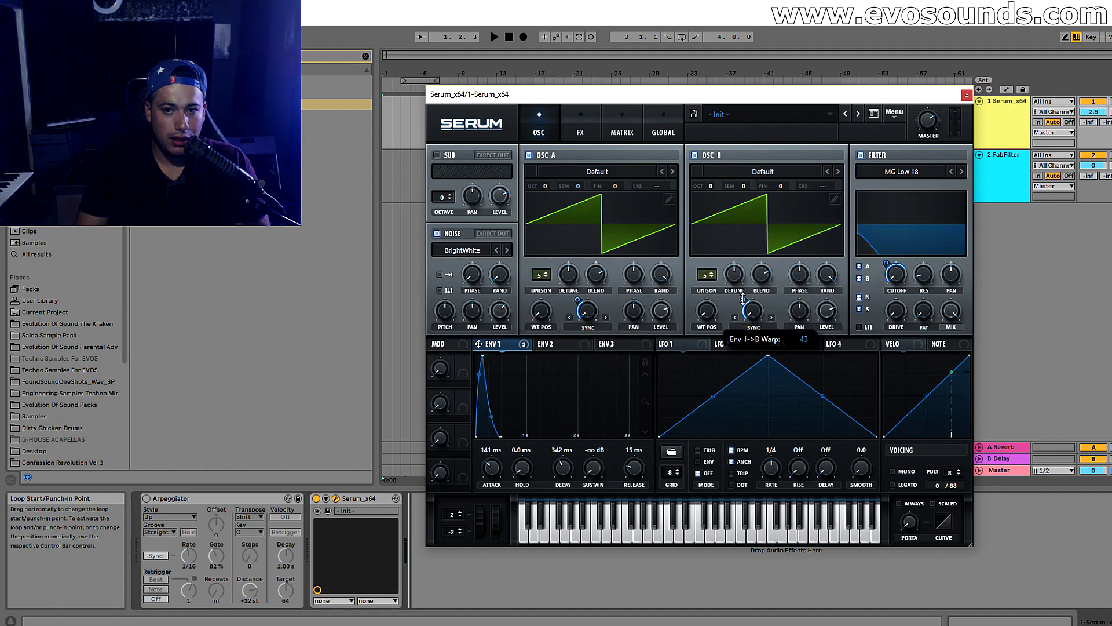
{"action": "mouse_move", "coordinate": [577, 298]}
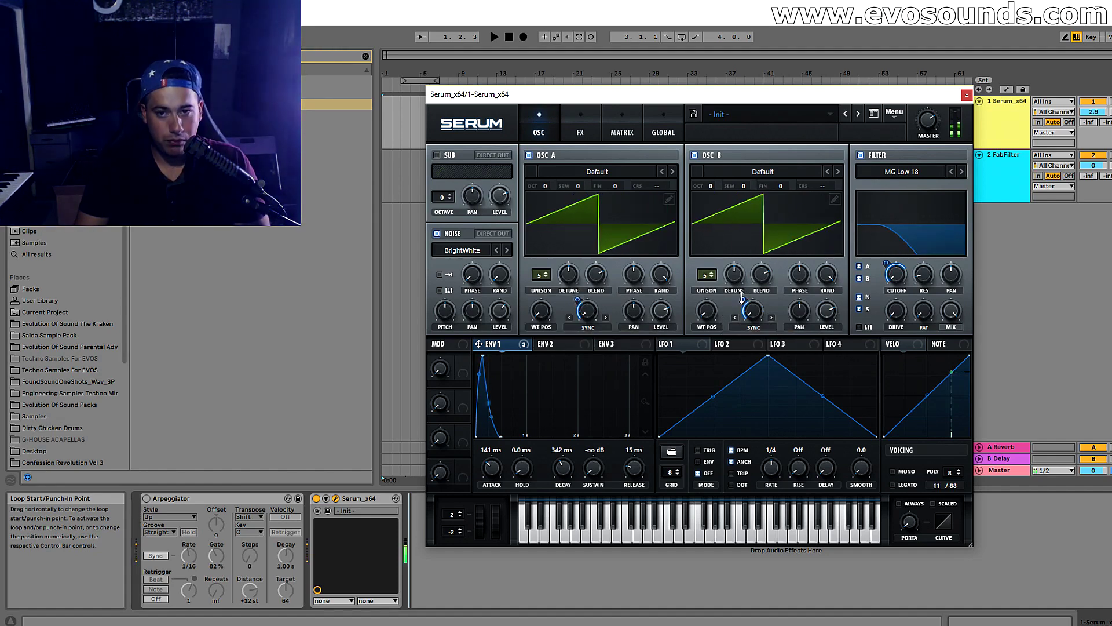
Step: Change the distortion to Diode 1 with 20% drive and add a Hall reverb at 21% mix
{"action": "left_click", "coordinate": [580, 129]}
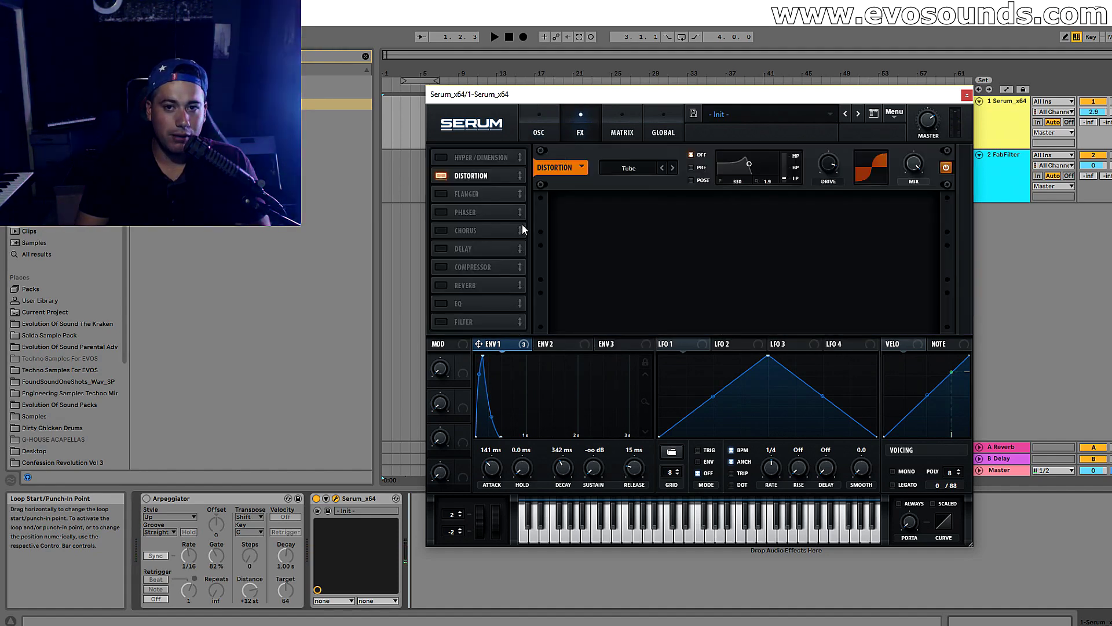
{"action": "mouse_move", "coordinate": [824, 175]}
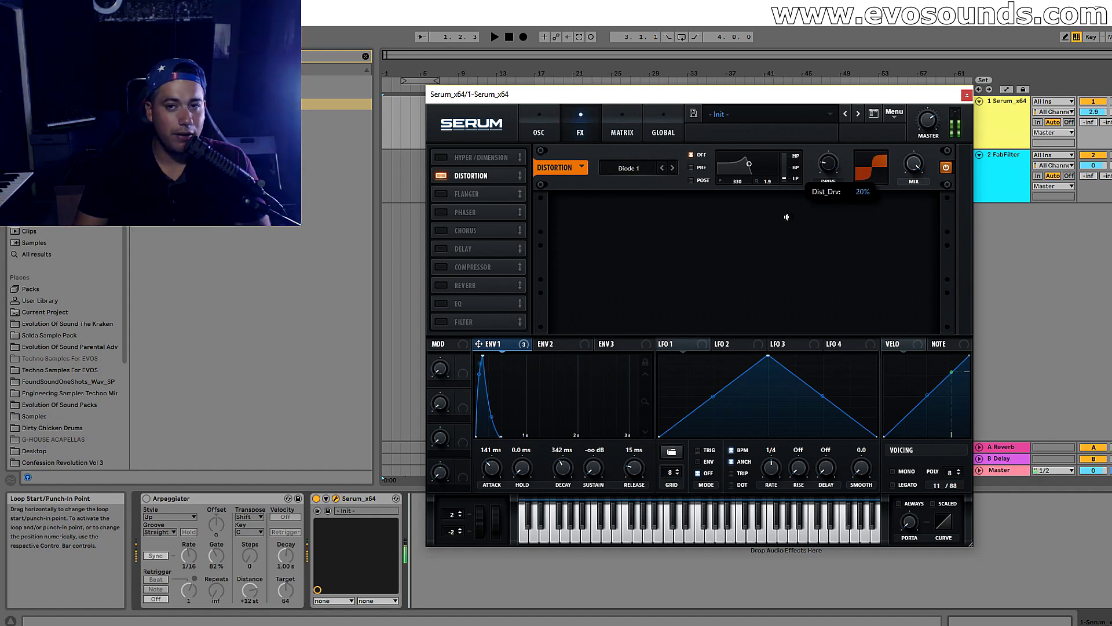
{"action": "left_click", "coordinate": [440, 285]}
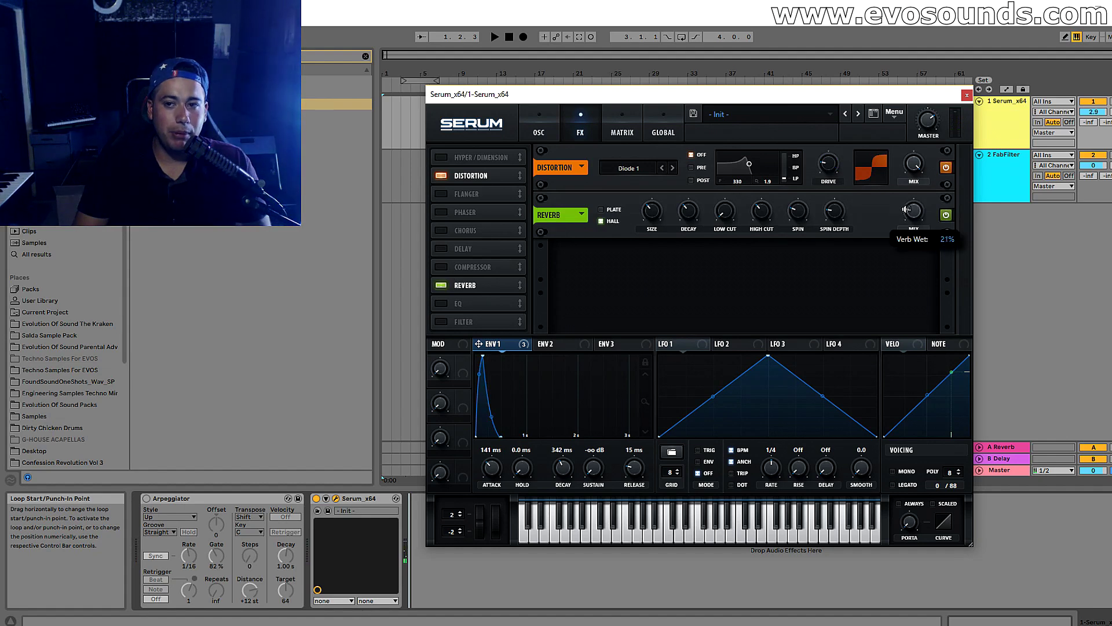
{"action": "mouse_move", "coordinate": [679, 222]}
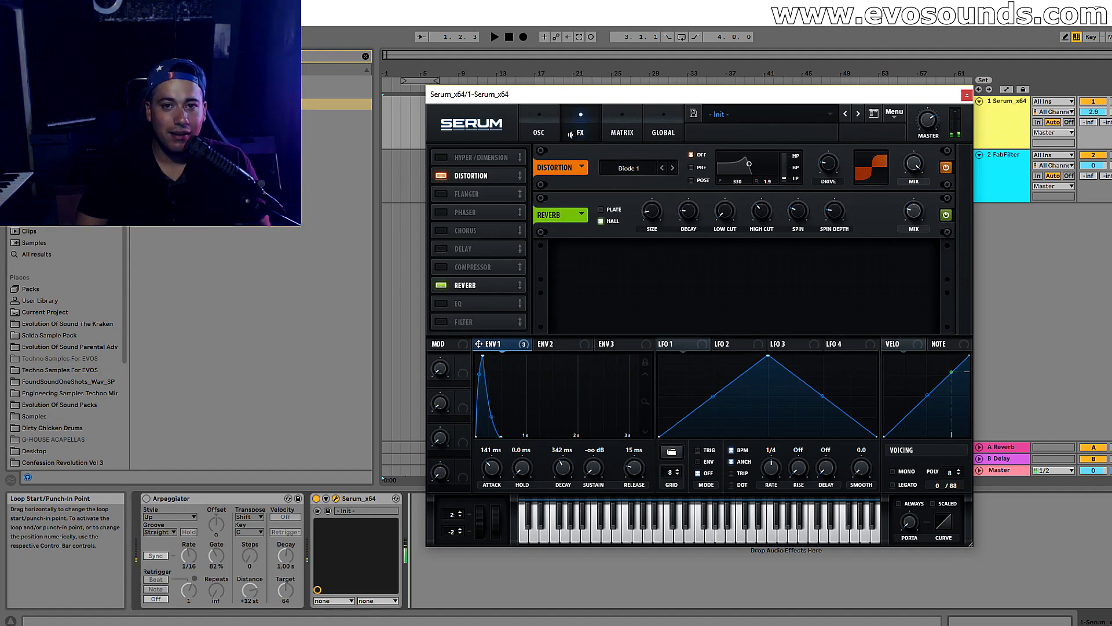
Step: Set the unison width of both oscillators to 0
{"action": "left_click", "coordinate": [622, 127]}
{"action": "left_click", "coordinate": [663, 127]}
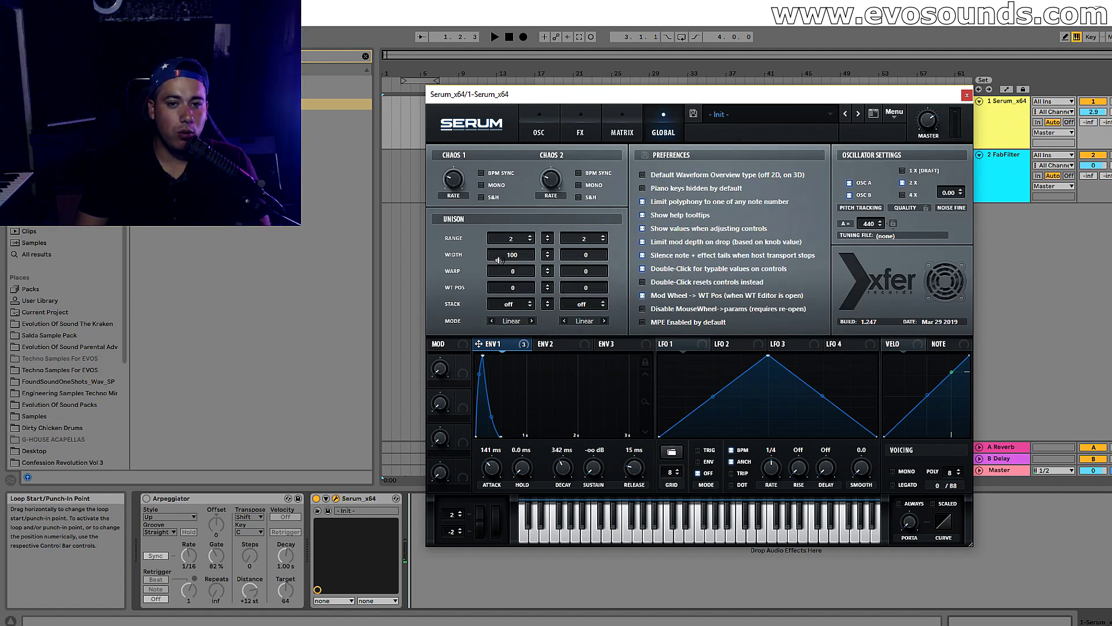
{"action": "left_click_drag", "start_coordinate": [499, 260], "coordinate": [499, 295]}
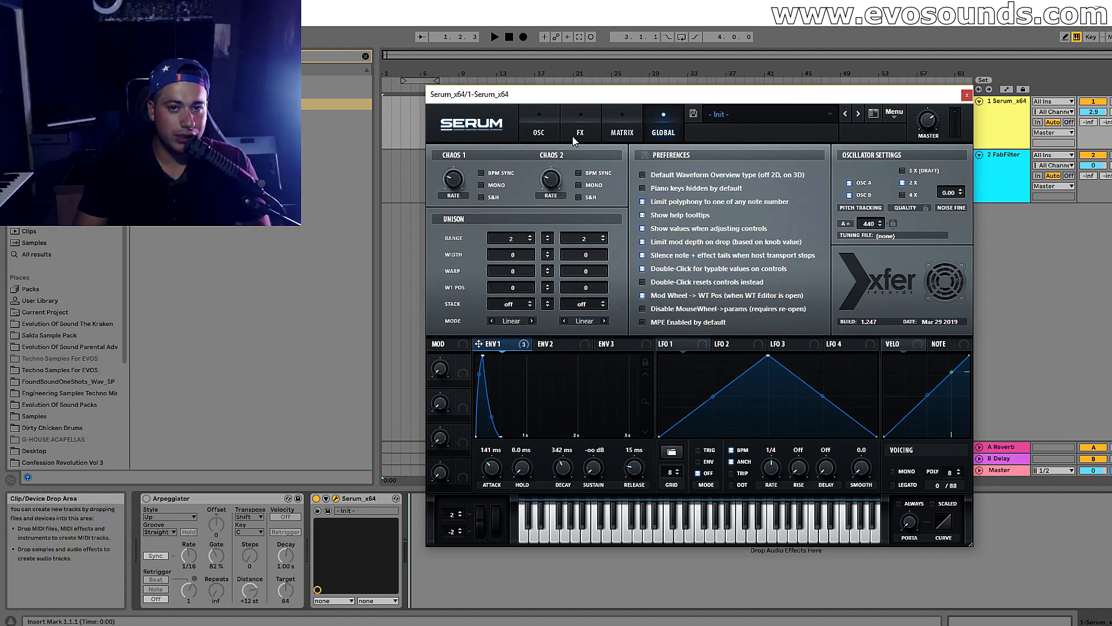
{"action": "left_click", "coordinate": [551, 128]}
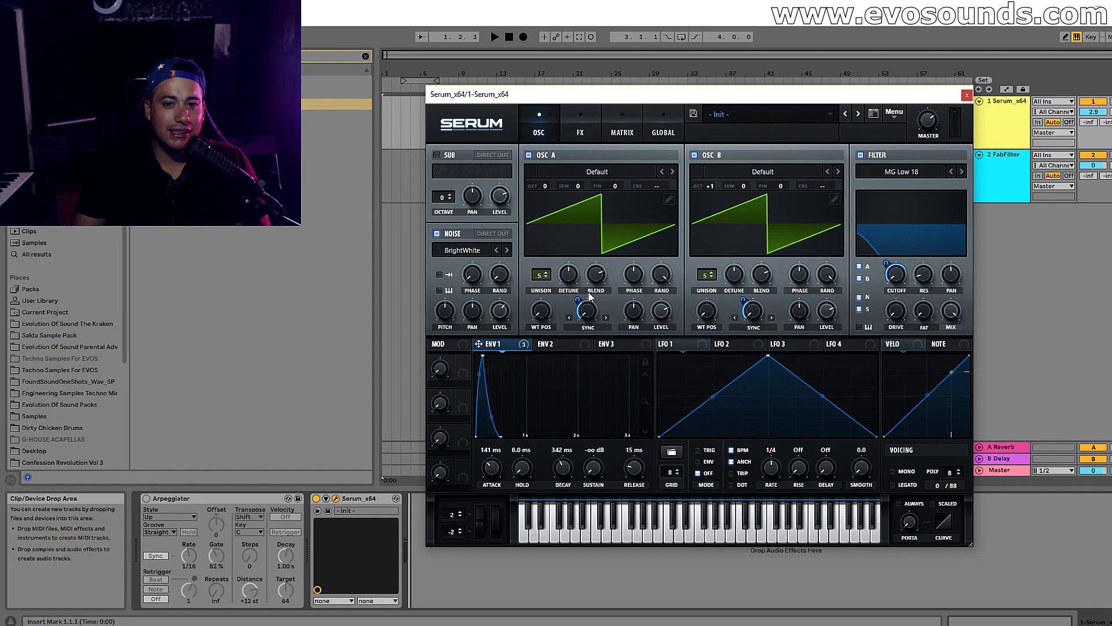
Step: Change the distortion type to Tube and raise its drive
{"action": "left_click", "coordinate": [580, 131]}
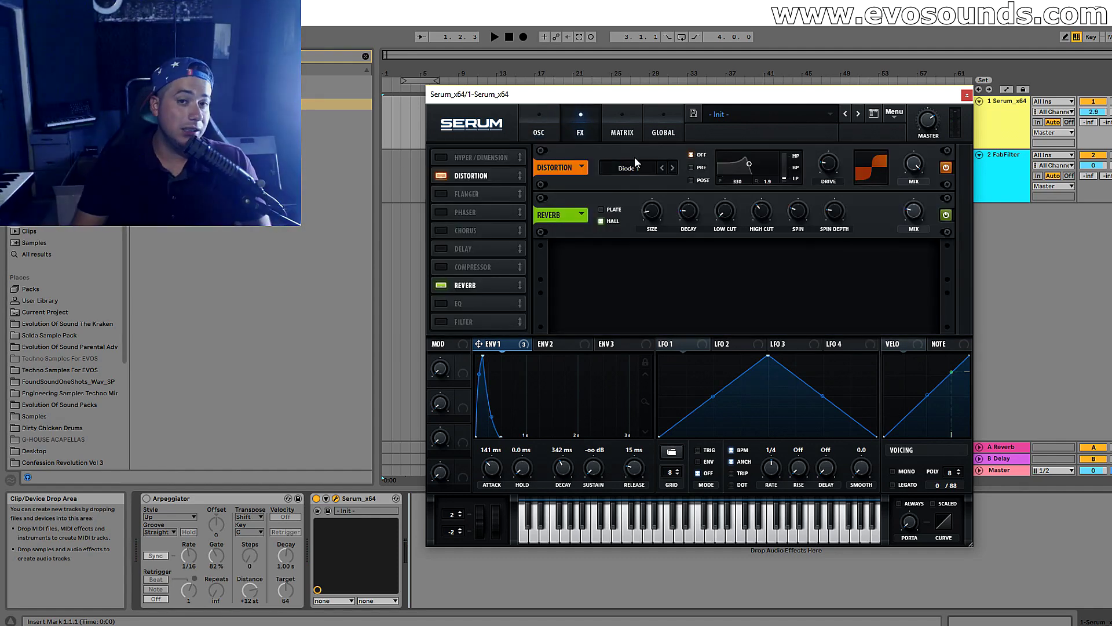
{"action": "left_click", "coordinate": [634, 157]}
{"action": "left_click", "coordinate": [629, 182]}
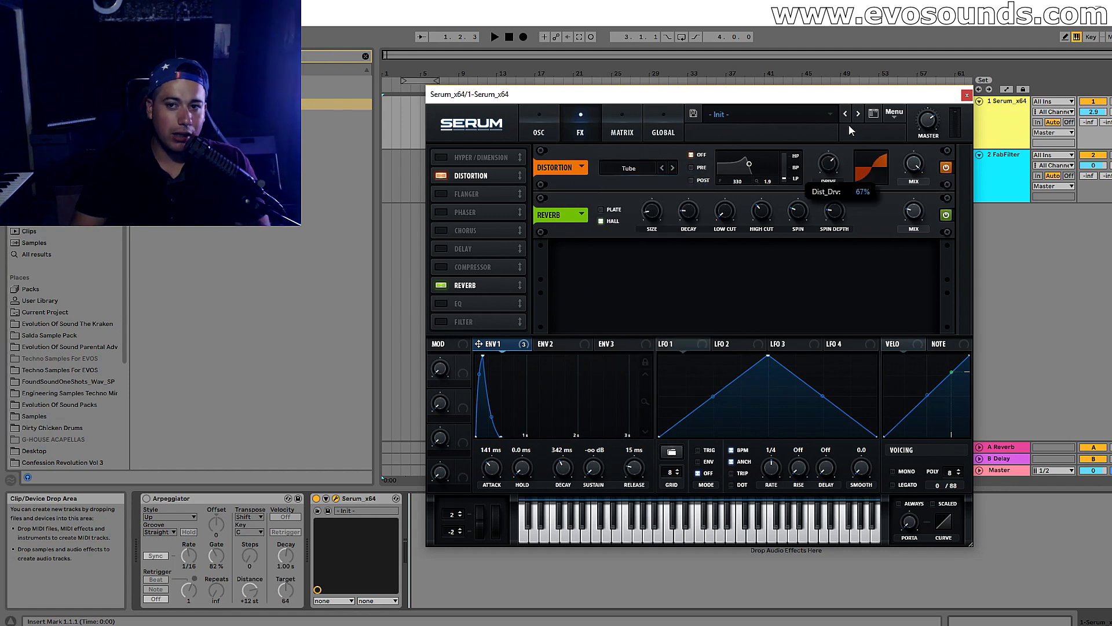
{"action": "scroll", "coordinate": [836, 159], "scroll_direction": "up", "scroll_amount": 1}
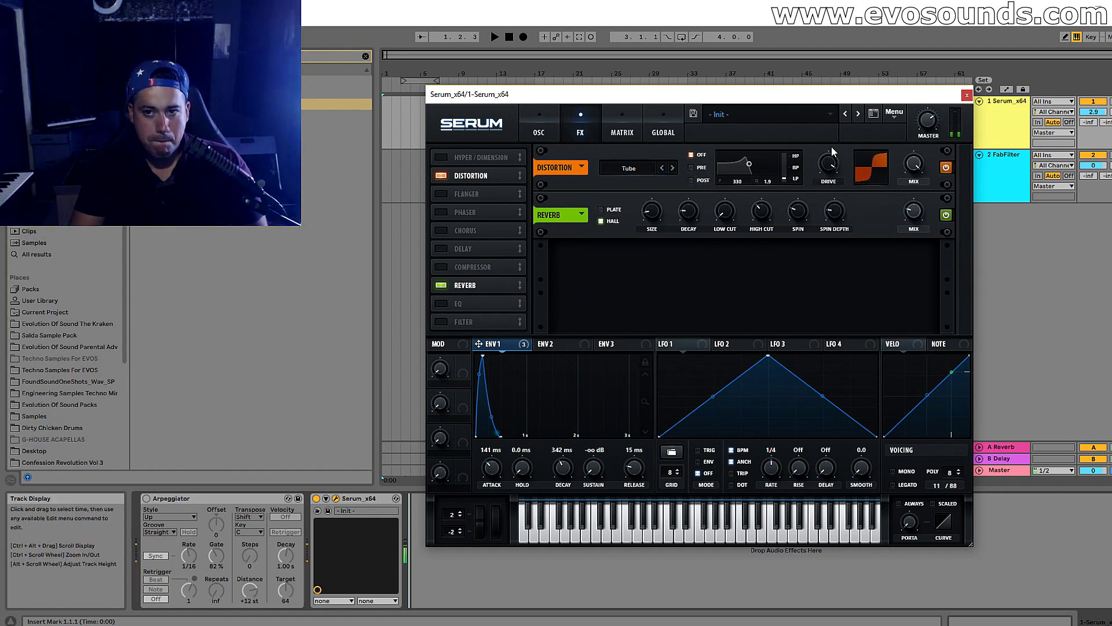
Step: Try oscillator B at +2 octaves, keep oscillator A at 0, and return oscillator B to +1
{"action": "left_click", "coordinate": [539, 132]}
{"action": "left_click_drag", "start_coordinate": [711, 185], "coordinate": [725, 166]}
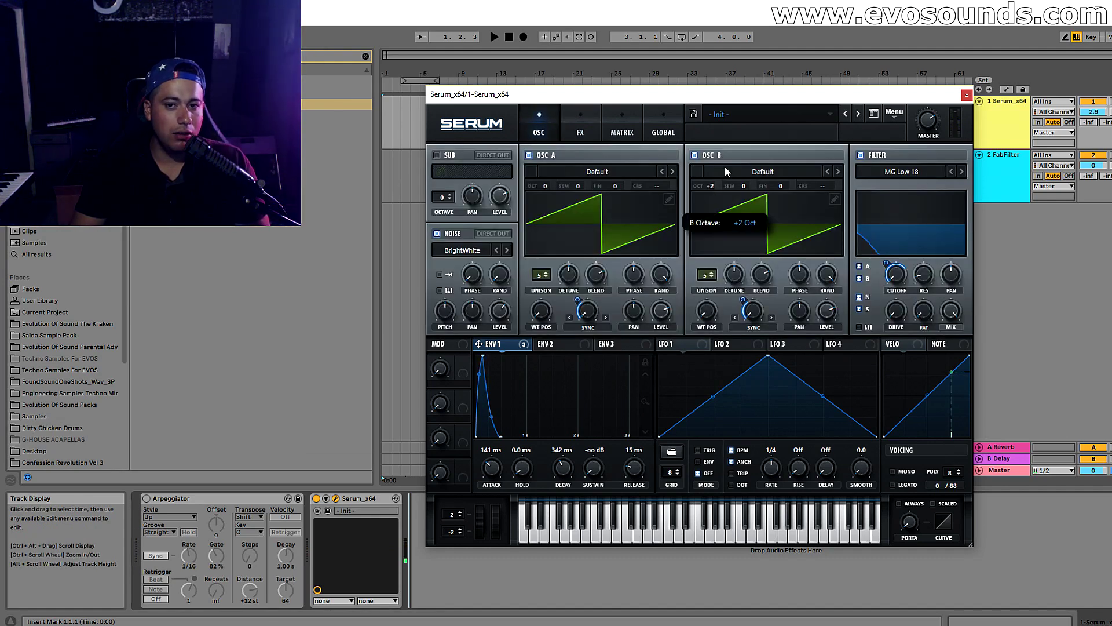
{"action": "mouse_move", "coordinate": [549, 182]}
{"action": "left_mouse_down"}
{"action": "mouse_move", "coordinate": [558, 175]}
{"action": "mouse_move", "coordinate": [536, 196]}
{"action": "left_mouse_up"}
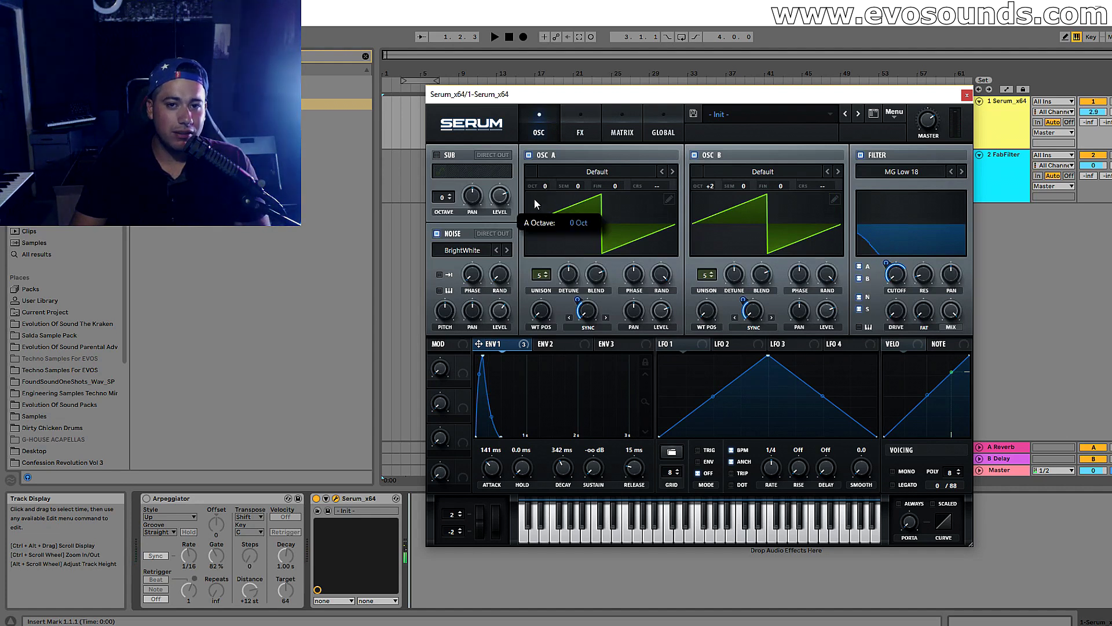
{"action": "left_click_drag", "start_coordinate": [718, 186], "coordinate": [724, 168]}
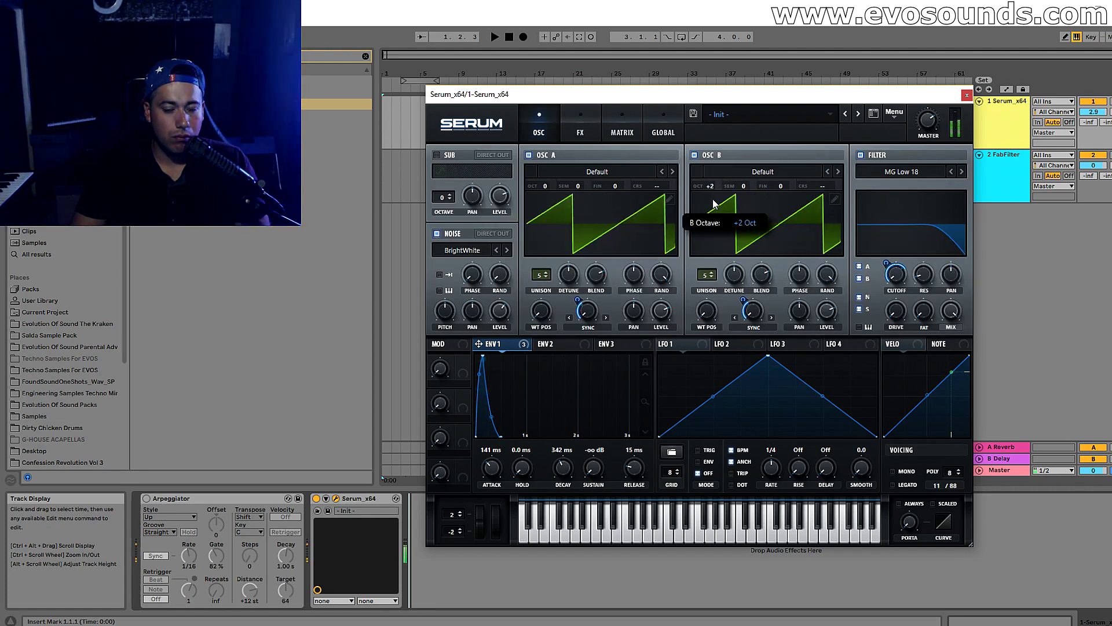
{"action": "left_click_drag", "start_coordinate": [718, 184], "coordinate": [718, 202]}
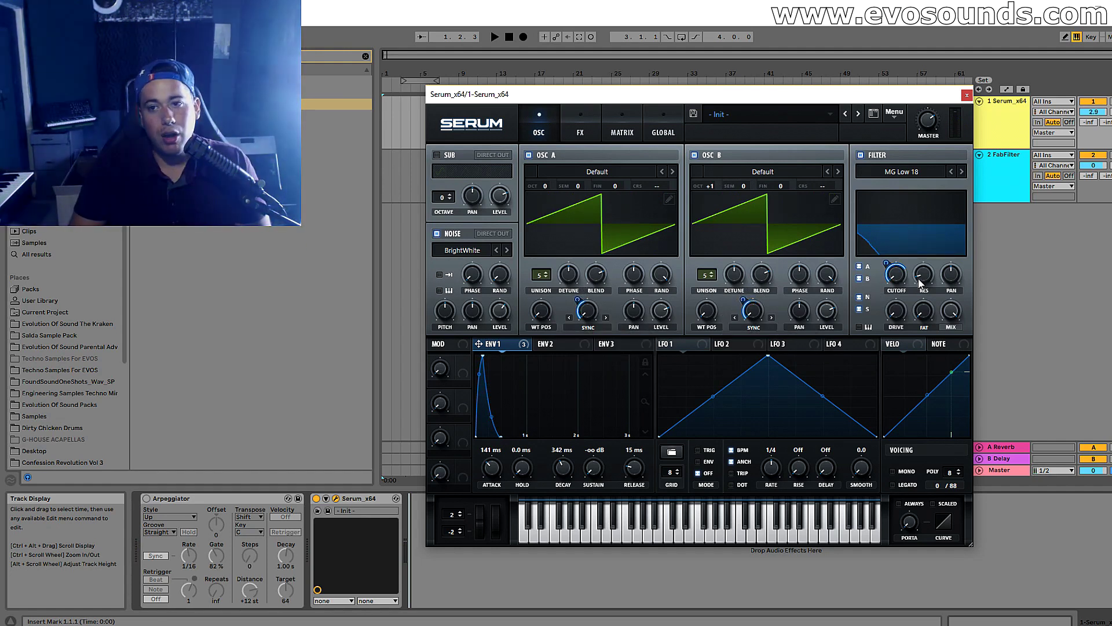
Step: Switch the filter to MG Low 24 with 18% drive and adjust envelope 1's modulation of the cutoff
{"action": "mouse_move", "coordinate": [888, 266]}
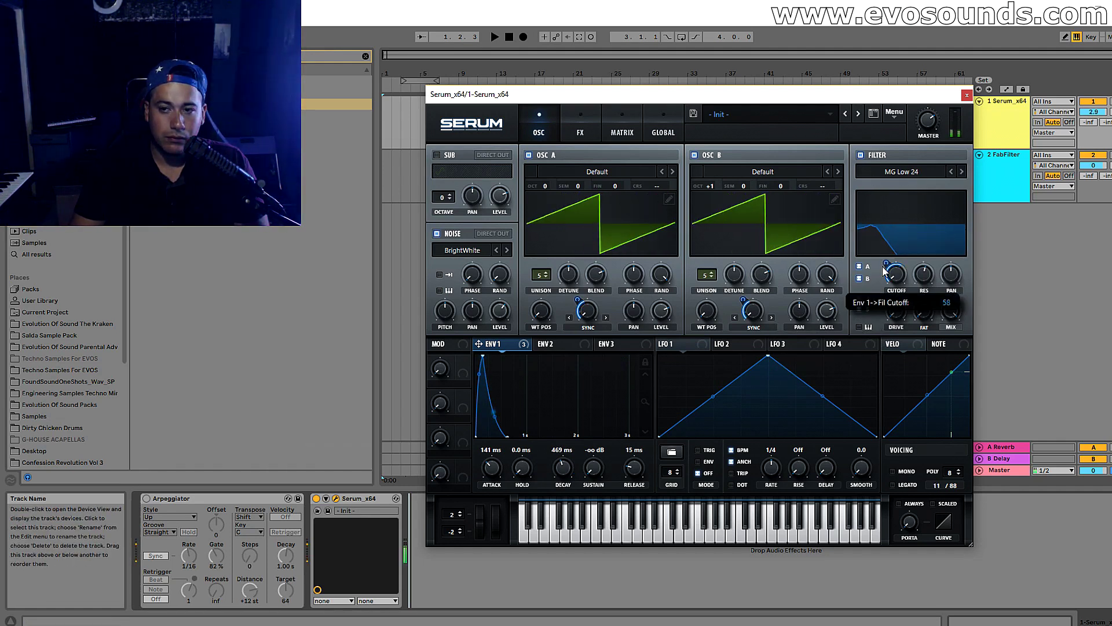
{"action": "left_click_drag", "start_coordinate": [880, 274], "coordinate": [889, 262]}
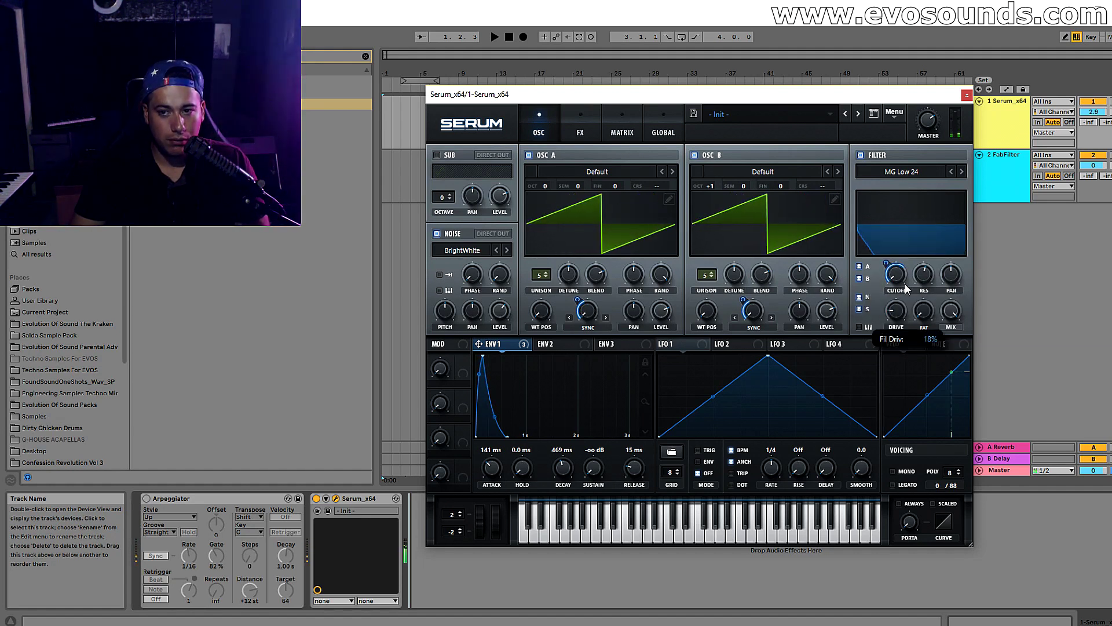
{"action": "left_click_drag", "start_coordinate": [924, 274], "coordinate": [891, 323]}
{"action": "left_click_drag", "start_coordinate": [886, 263], "coordinate": [883, 267]}
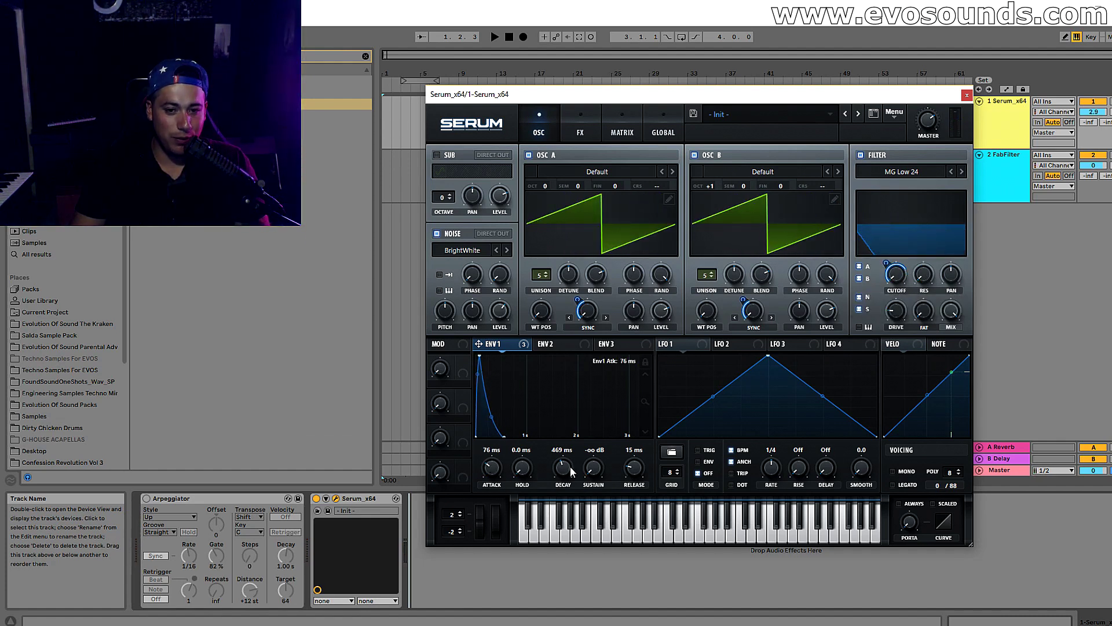
Step: Lengthen envelope 1 with an attack of 731 ms and a decay of 663 ms
{"action": "left_click_drag", "start_coordinate": [568, 472], "coordinate": [566, 463]}
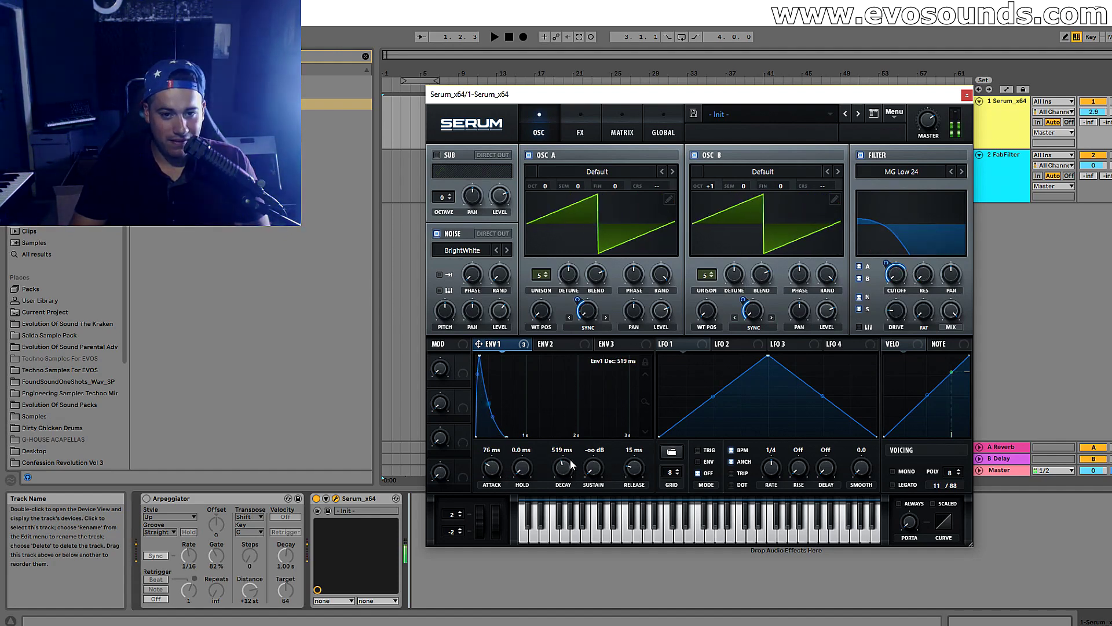
{"action": "mouse_move", "coordinate": [491, 470]}
{"action": "left_mouse_down"}
{"action": "mouse_move", "coordinate": [562, 481]}
{"action": "mouse_move", "coordinate": [489, 461]}
{"action": "left_mouse_up"}
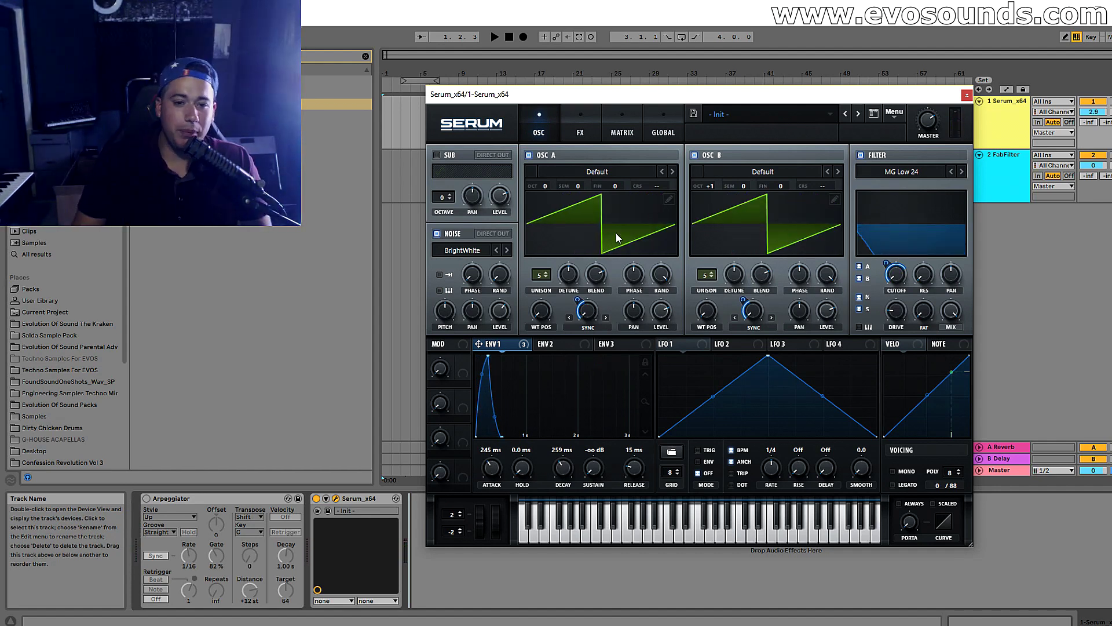
{"action": "left_click_drag", "start_coordinate": [498, 471], "coordinate": [506, 466]}
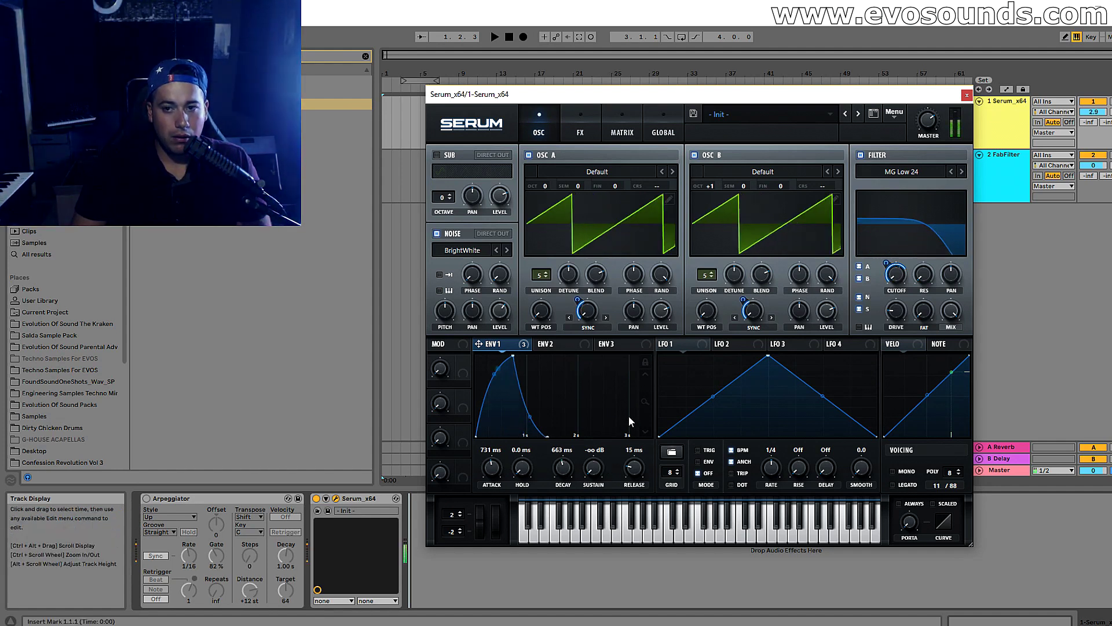
Step: Enable mono and legato voicing with always-on portamento, and set the Tube distortion drive to 80%
{"action": "mouse_move", "coordinate": [715, 183]}
{"action": "left_mouse_down"}
{"action": "mouse_move", "coordinate": [725, 165]}
{"action": "mouse_move", "coordinate": [713, 194]}
{"action": "left_mouse_up"}
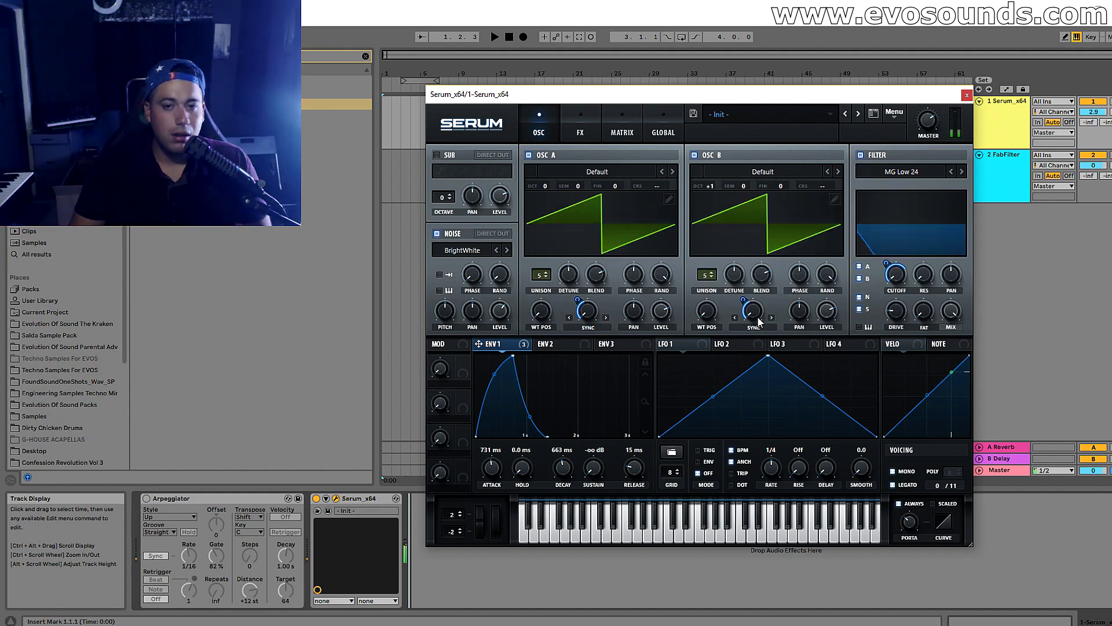
{"action": "left_click", "coordinate": [570, 135]}
{"action": "left_click_drag", "start_coordinate": [819, 158], "coordinate": [817, 181]}
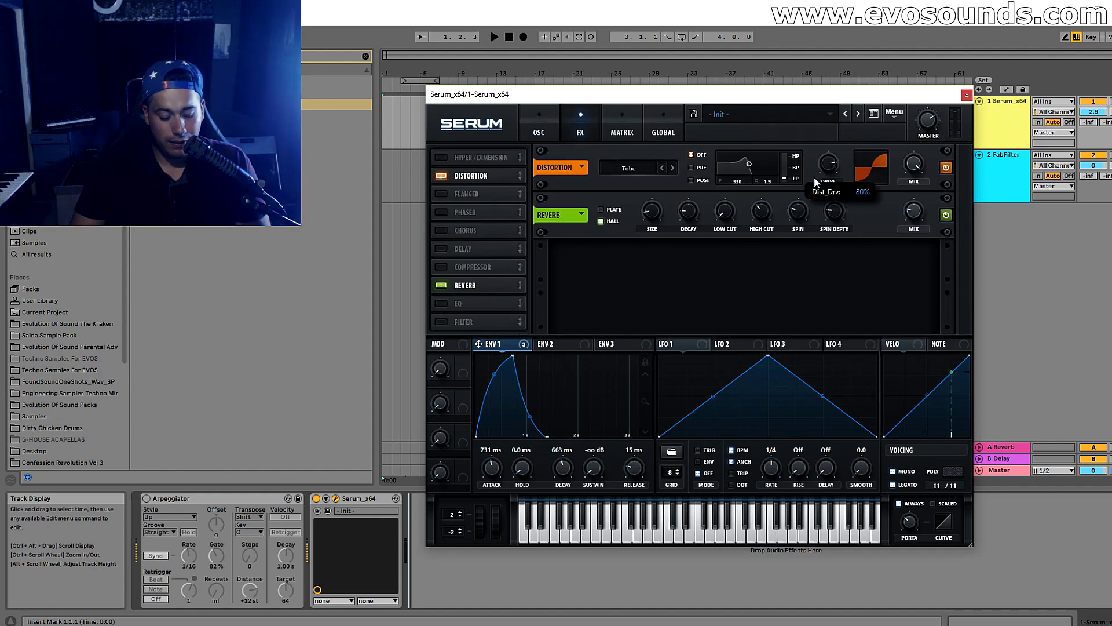
{"action": "left_click", "coordinate": [548, 129]}
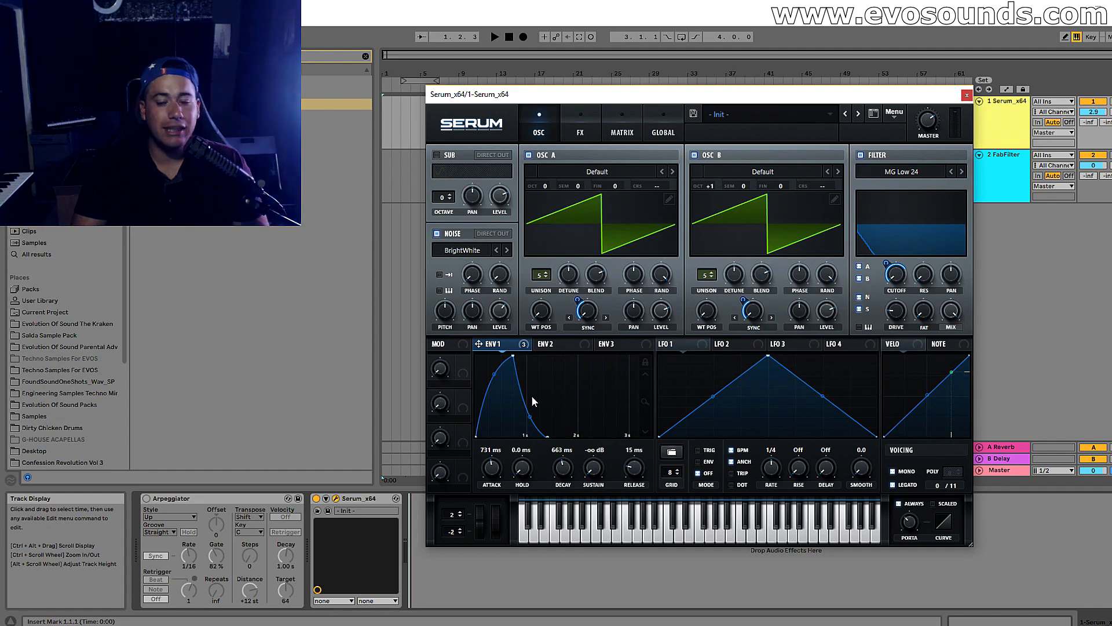
Step: Raise oscillator B by +7 semitones and set envelope 1's modulation of the filter cutoff to 82
{"action": "left_click", "coordinate": [602, 173]}
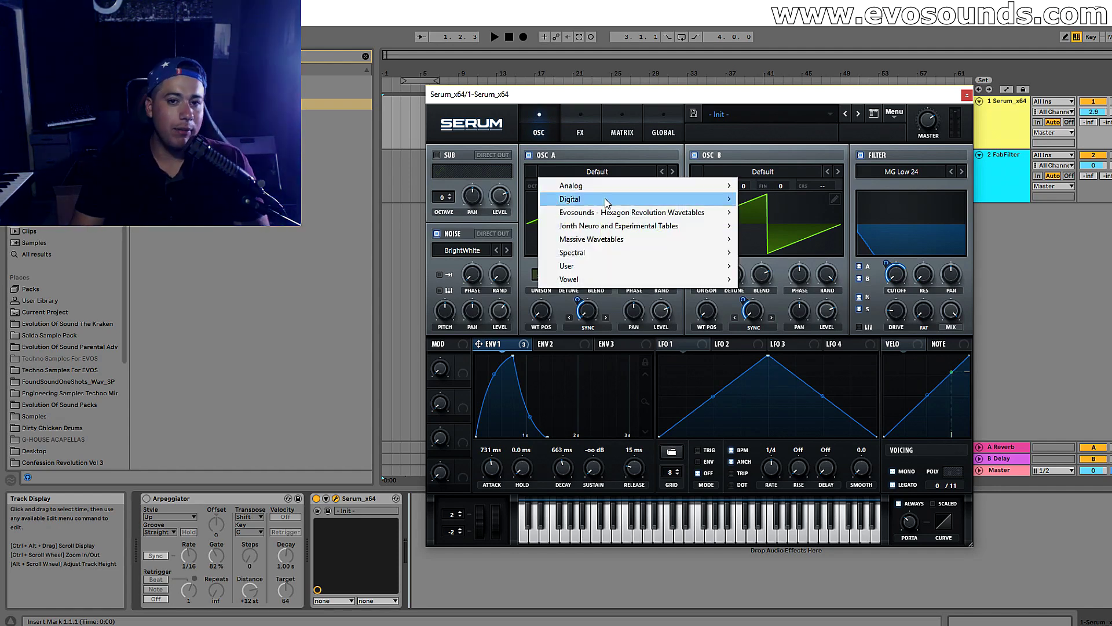
{"action": "left_click", "coordinate": [762, 186]}
{"action": "left_click_drag", "start_coordinate": [762, 187], "coordinate": [758, 168]}
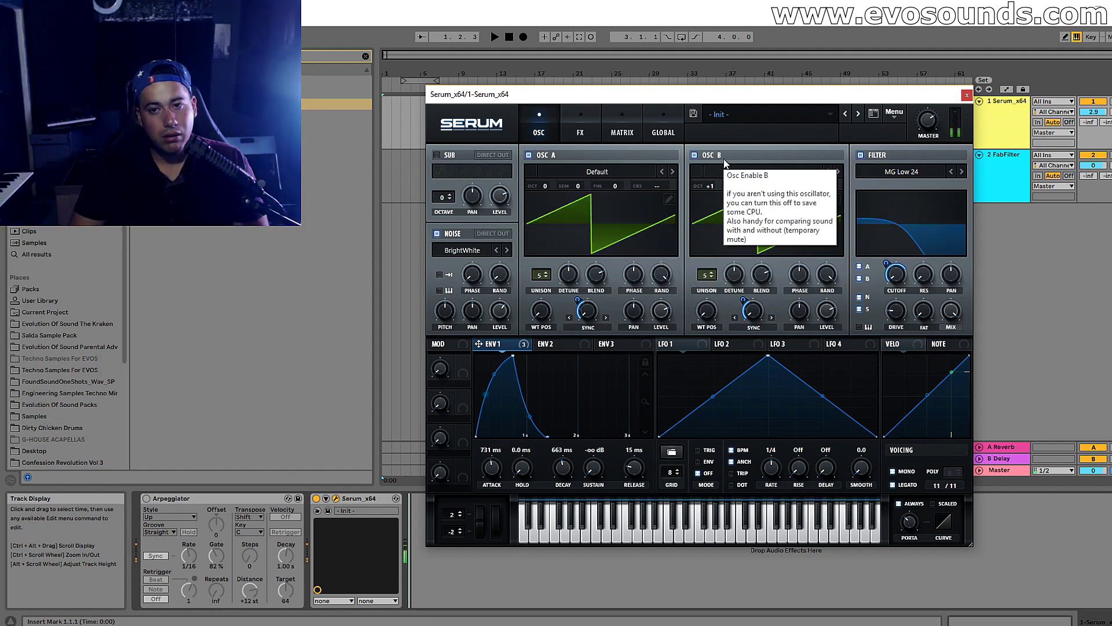
{"action": "mouse_move", "coordinate": [890, 261]}
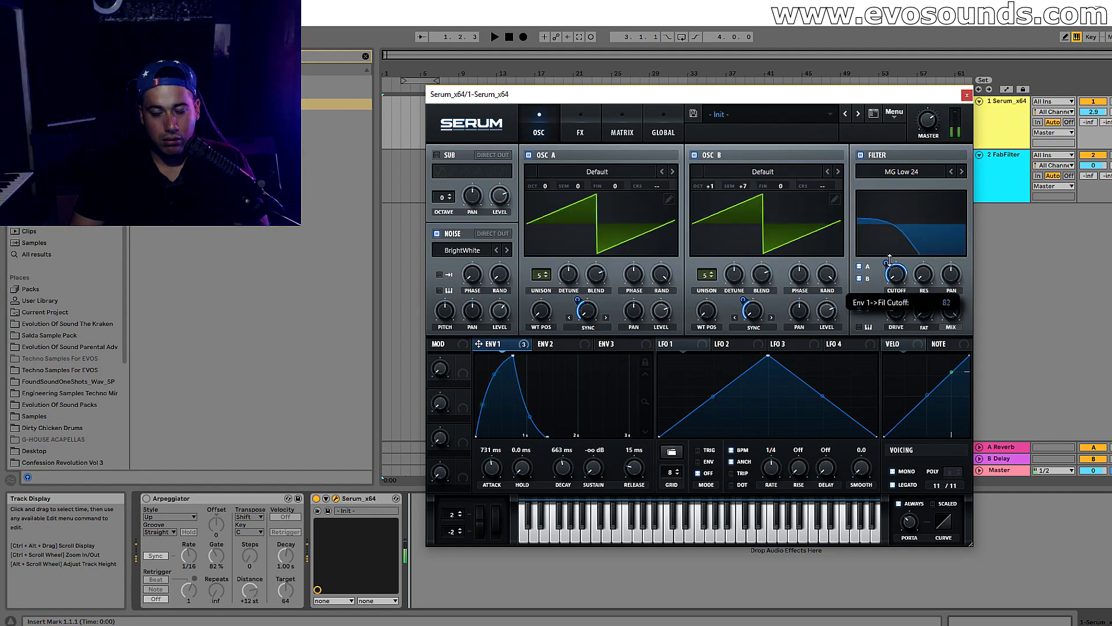
Step: Return the unison width of both oscillators to 100 and shorten envelope 1's decay and attack
{"action": "left_click", "coordinate": [632, 130]}
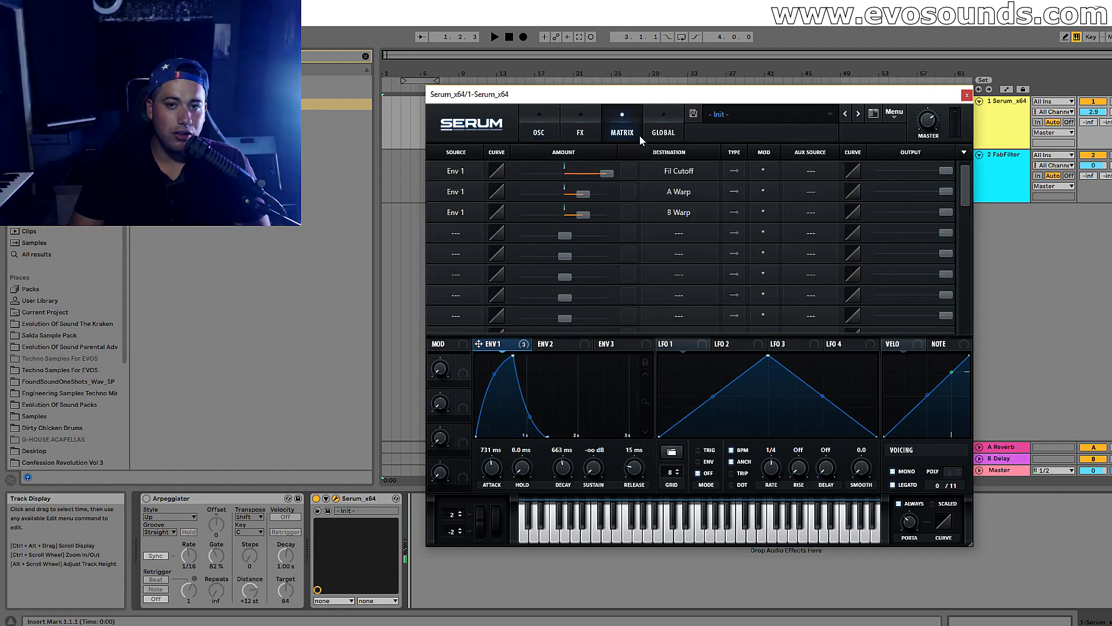
{"action": "left_click", "coordinate": [663, 128]}
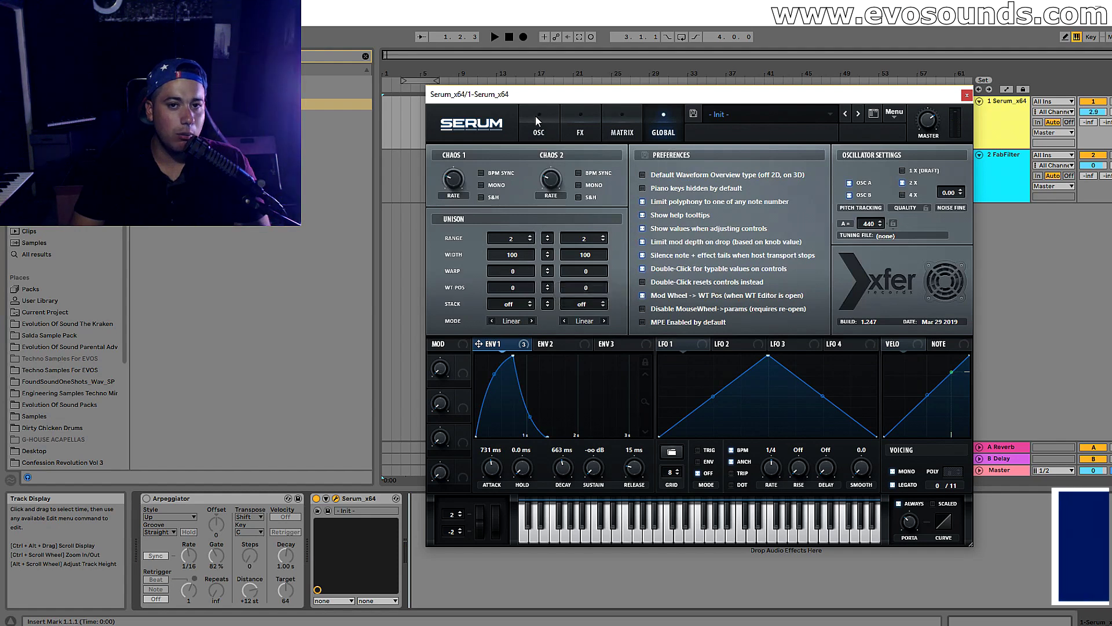
{"action": "left_click", "coordinate": [538, 123]}
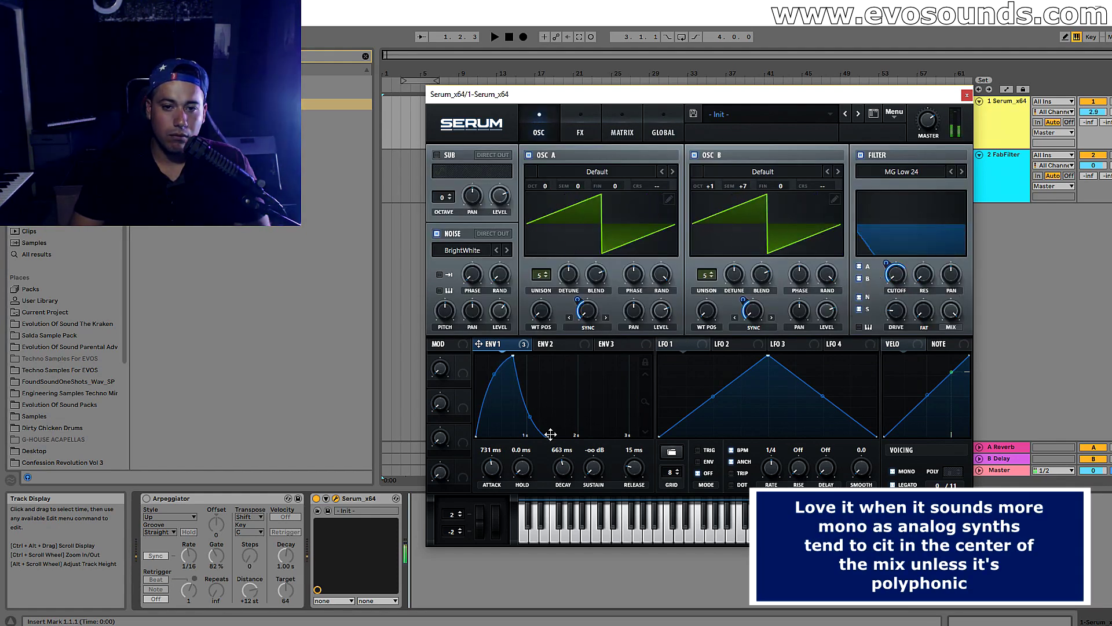
{"action": "left_click_drag", "start_coordinate": [562, 465], "coordinate": [561, 472]}
{"action": "left_click_drag", "start_coordinate": [492, 468], "coordinate": [492, 484]}
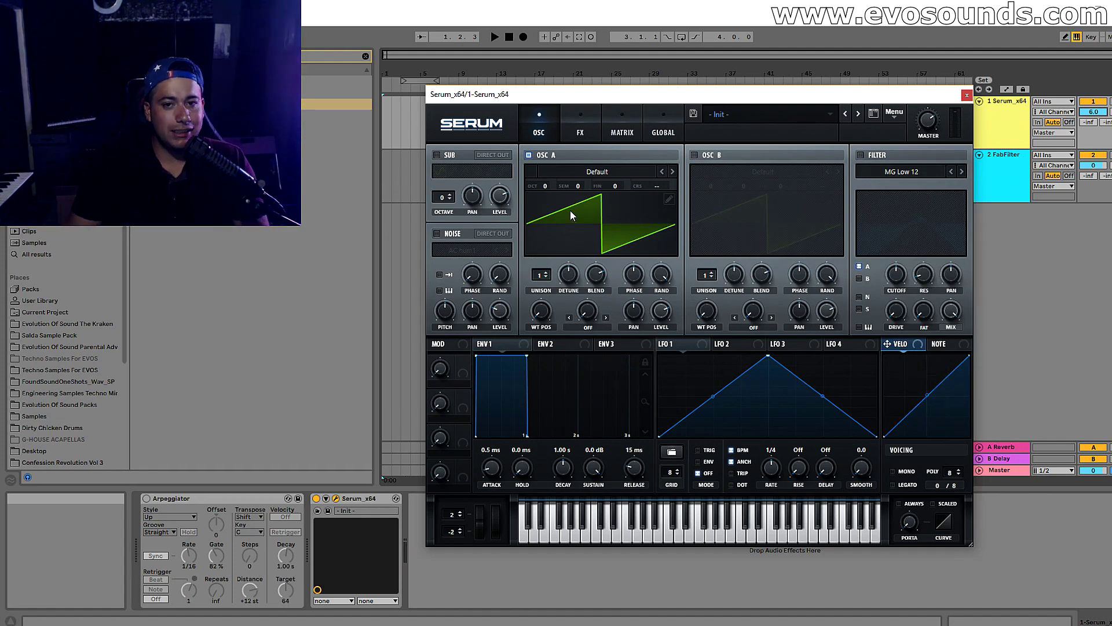
Step: Set oscillator A of the initialized patch to 3 unison voices and review its unison width
{"action": "double_click", "coordinate": [546, 273]}
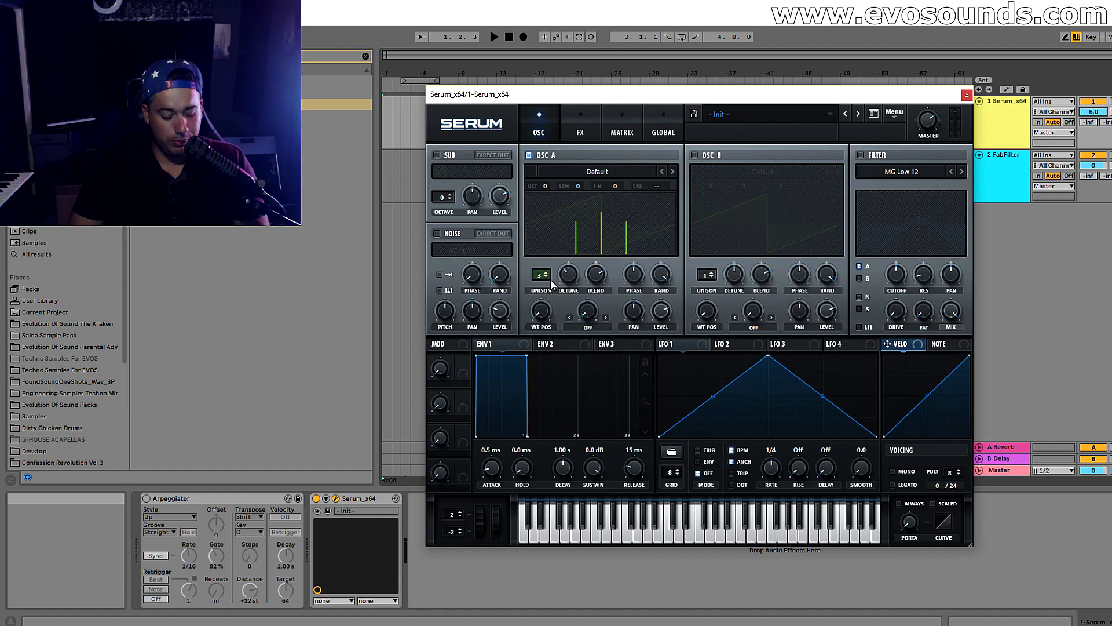
{"action": "left_click", "coordinate": [663, 125]}
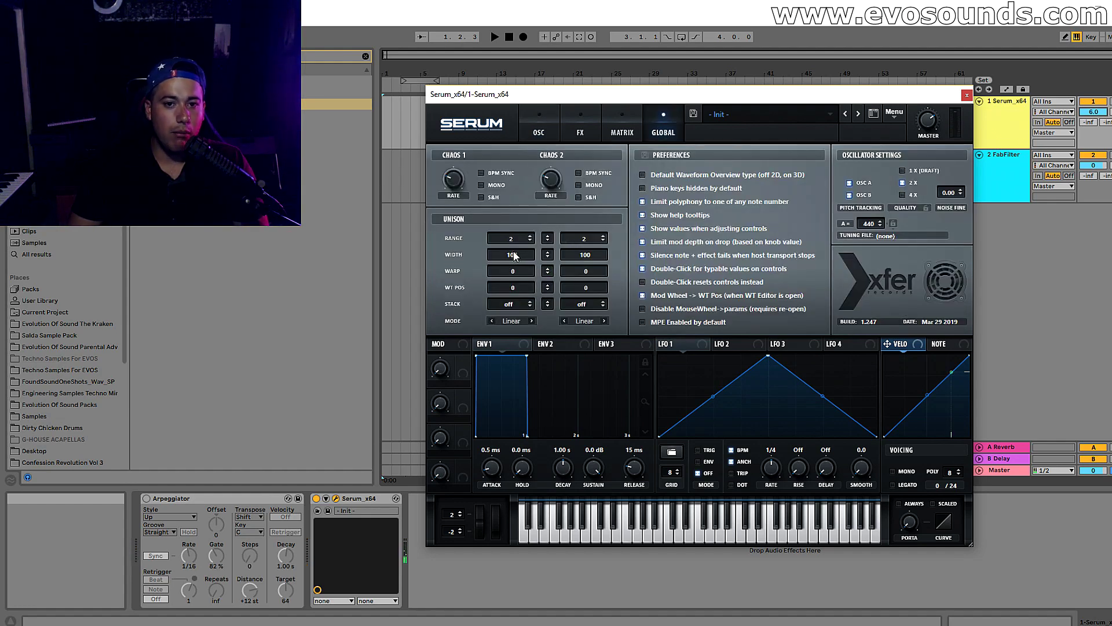
{"action": "left_click", "coordinate": [549, 129]}
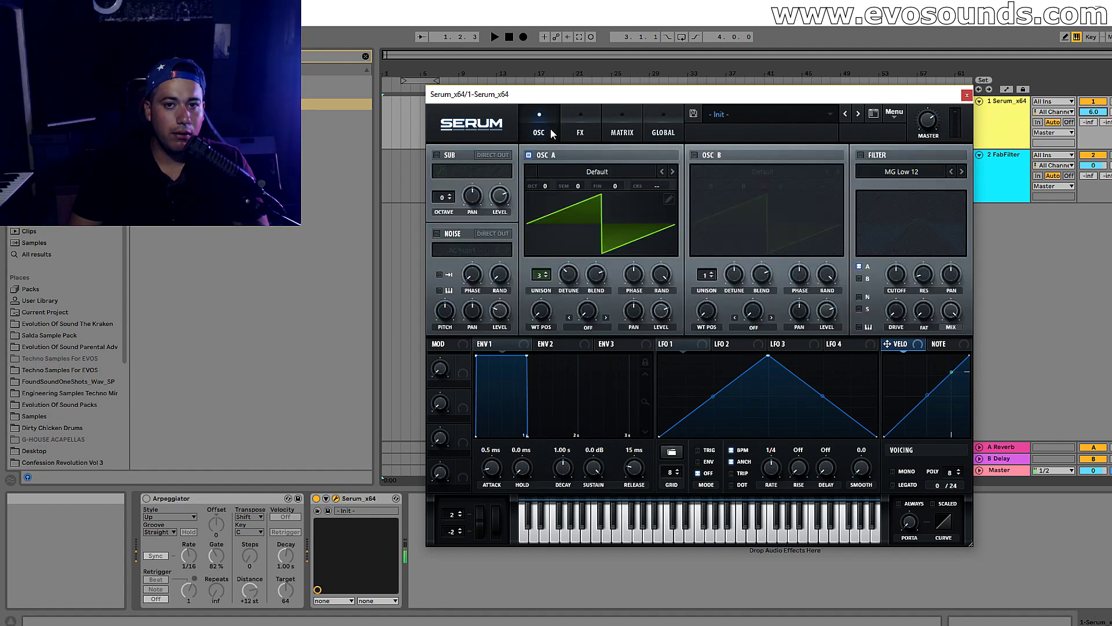
Step: Enable the filter, raise its cutoff to about 880 Hz as Band 12, and change the type to Band 24
{"action": "left_click", "coordinate": [862, 156]}
{"action": "left_click", "coordinate": [892, 171]}
{"action": "mouse_move", "coordinate": [903, 185]}
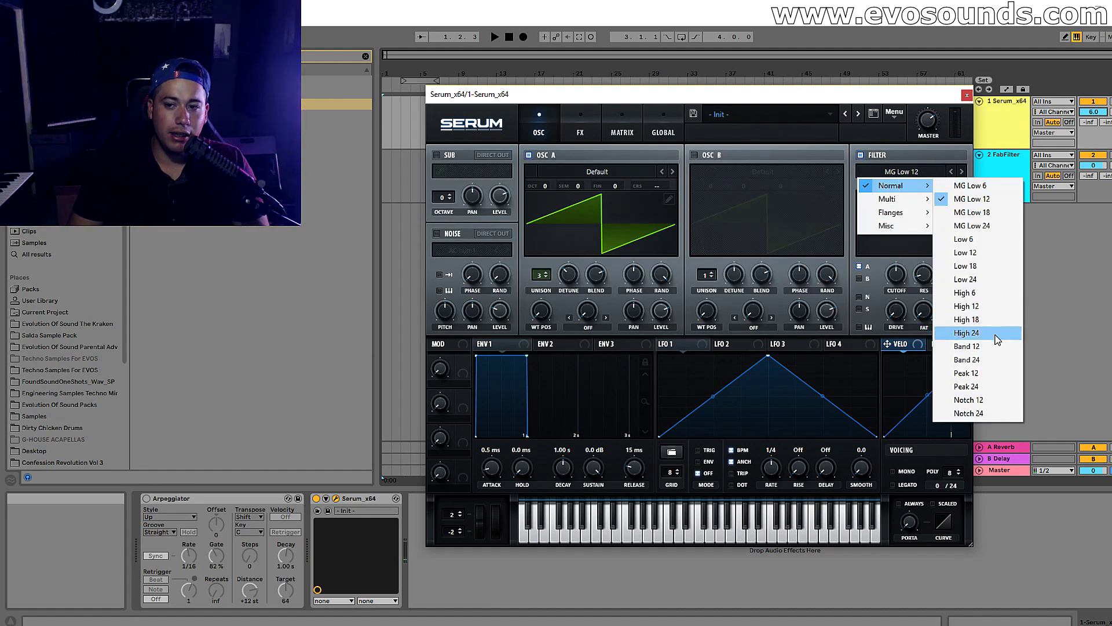
{"action": "left_click", "coordinate": [985, 346]}
{"action": "mouse_move", "coordinate": [896, 277]}
{"action": "left_mouse_down"}
{"action": "mouse_move", "coordinate": [871, 282]}
{"action": "mouse_move", "coordinate": [883, 270]}
{"action": "left_mouse_up"}
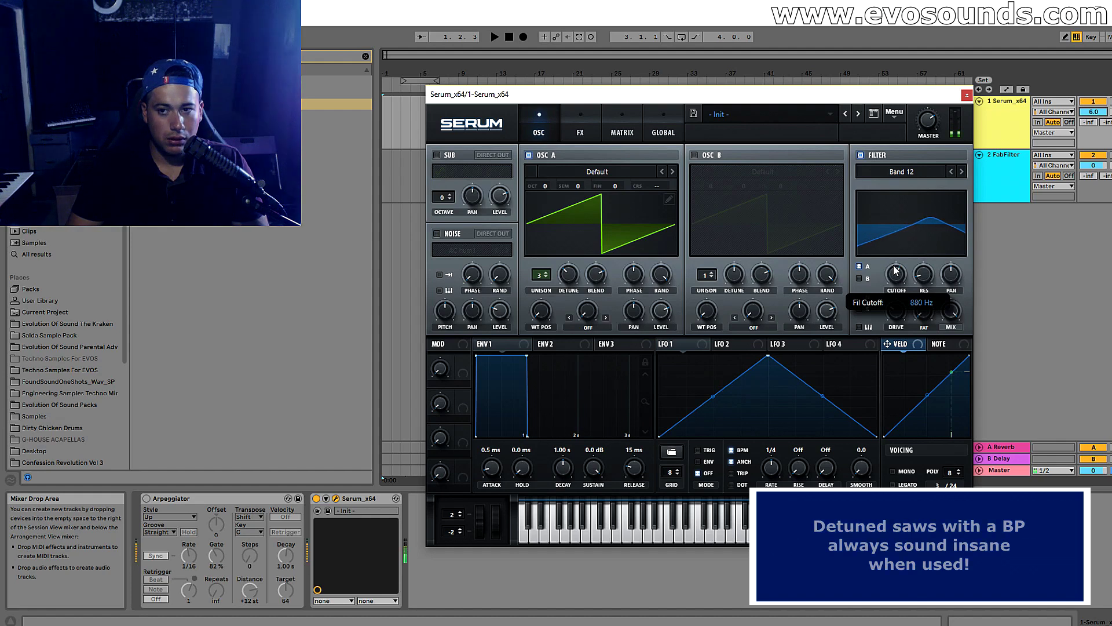
{"action": "left_click", "coordinate": [961, 173]}
{"action": "mouse_move", "coordinate": [896, 276]}
{"action": "left_mouse_down"}
{"action": "mouse_move", "coordinate": [888, 282]}
{"action": "mouse_move", "coordinate": [898, 281]}
{"action": "left_mouse_up"}
Step: Enable oscillator B with the Basic Shapes wavetable positioned on the triangle shape, and raise the filter cutoff slightly
{"action": "left_click", "coordinate": [694, 155]}
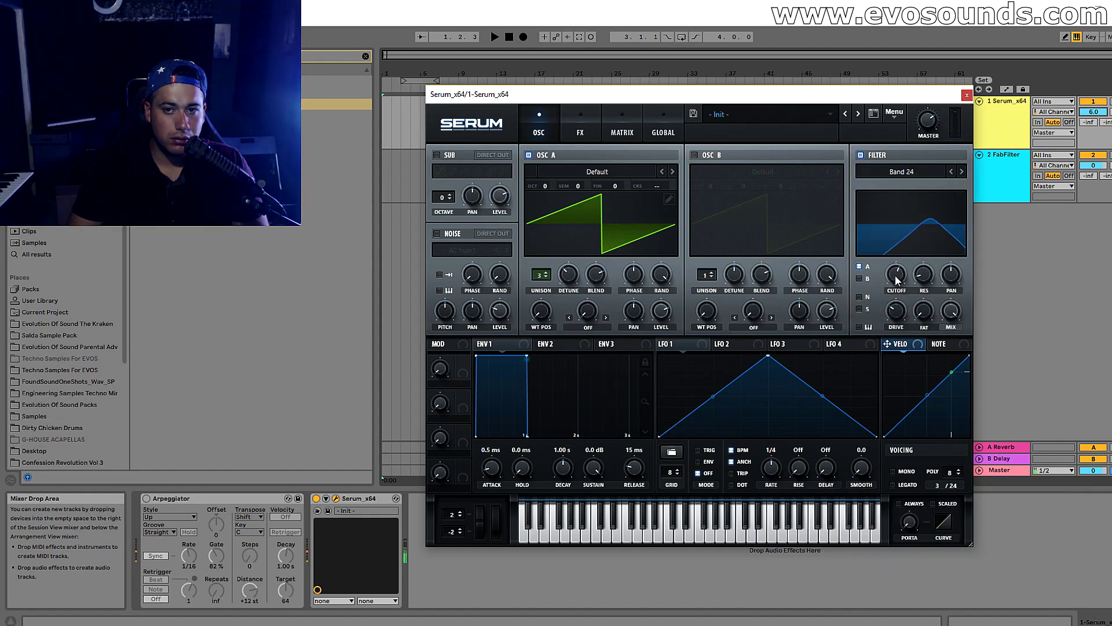
{"action": "left_click", "coordinate": [762, 172]}
{"action": "mouse_move", "coordinate": [750, 186]}
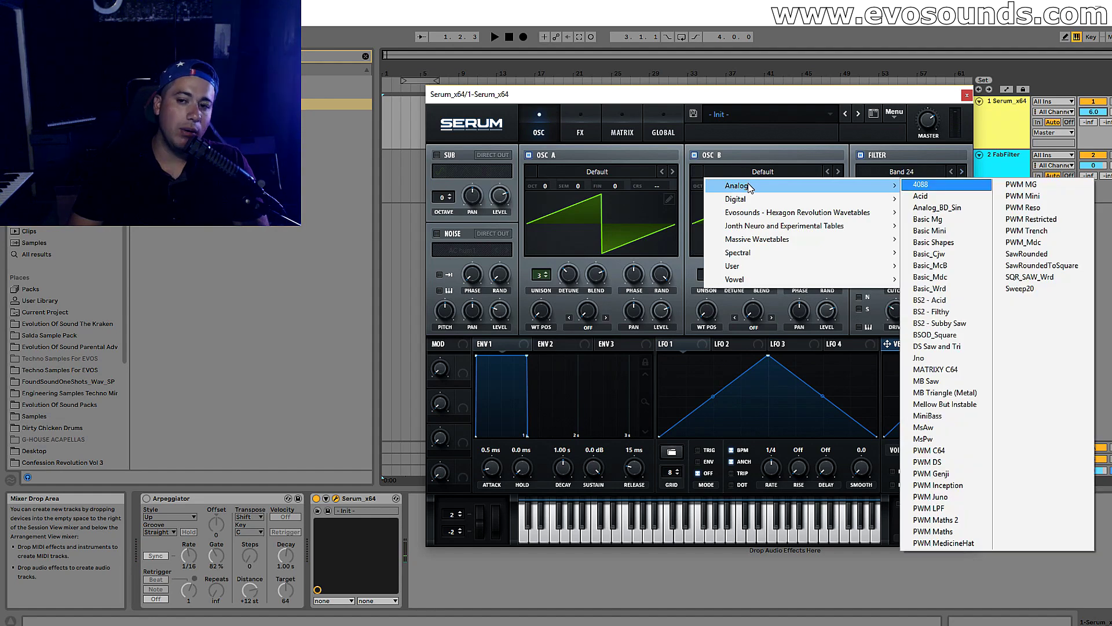
{"action": "left_click", "coordinate": [938, 241]}
{"action": "left_click_drag", "start_coordinate": [724, 304], "coordinate": [719, 293]}
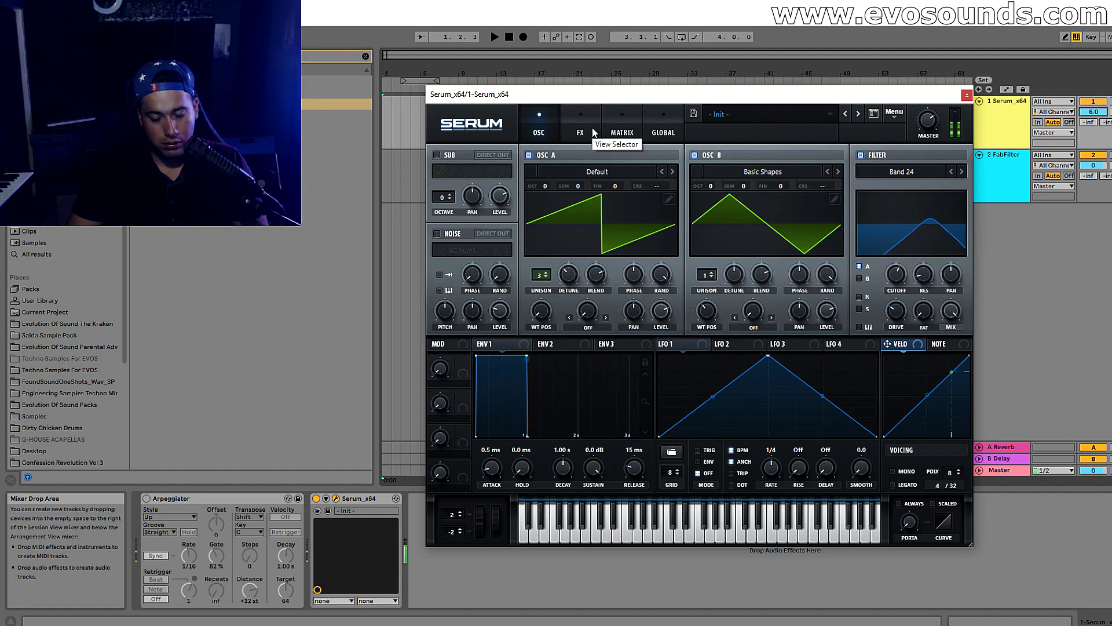
{"action": "left_click_drag", "start_coordinate": [896, 275], "coordinate": [896, 272]}
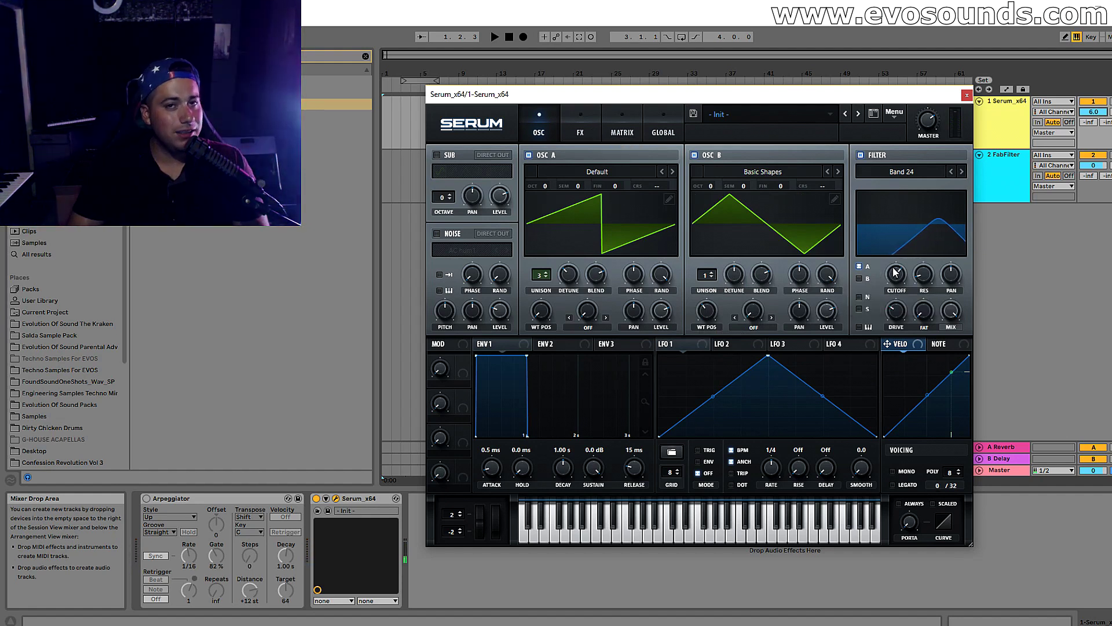
Step: Lower the Band 24 filter's cutoff slightly
{"action": "left_click_drag", "start_coordinate": [885, 269], "coordinate": [907, 277]}
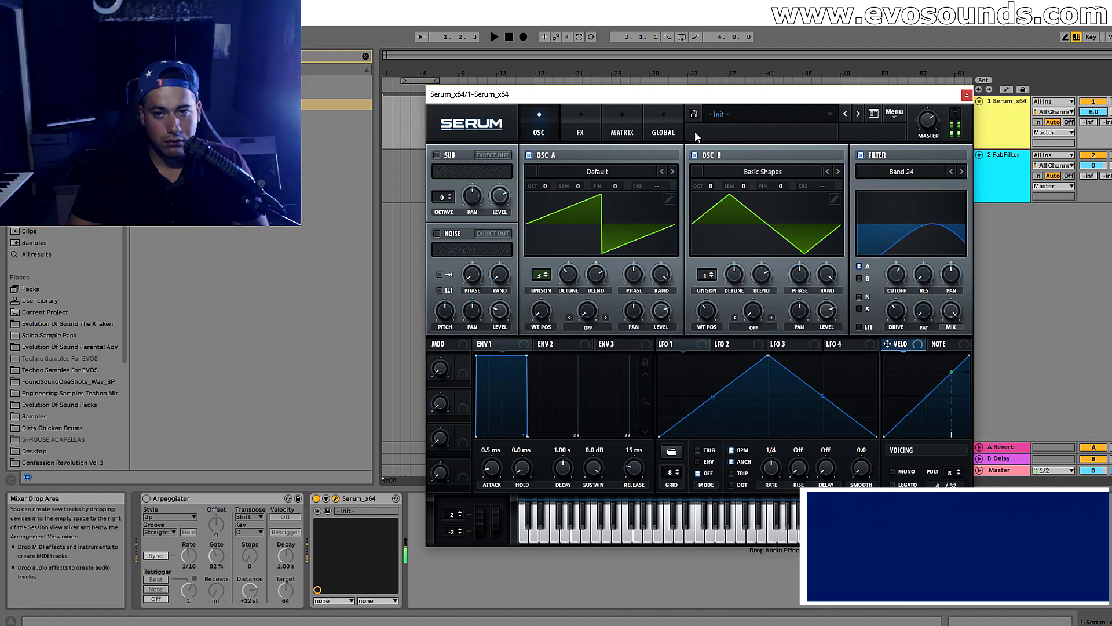
Step: Try Tube distortion with the drive at 100%, and switch the effect off again
{"action": "left_click", "coordinate": [579, 132]}
{"action": "left_click", "coordinate": [467, 176]}
{"action": "left_click_drag", "start_coordinate": [823, 168], "coordinate": [832, 162]}
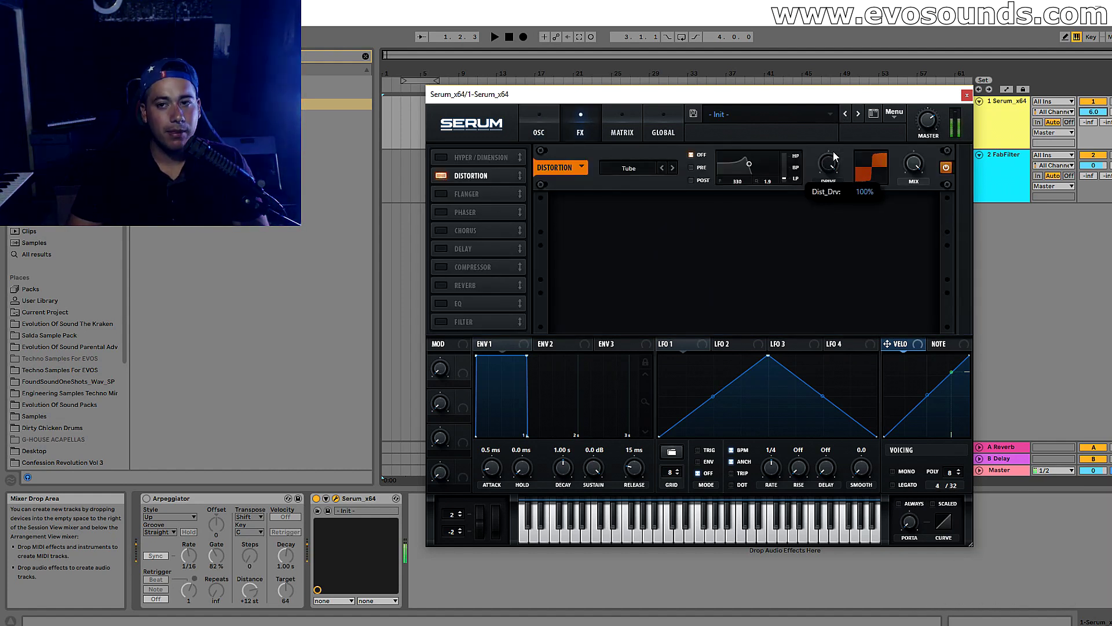
{"action": "left_click", "coordinate": [538, 134]}
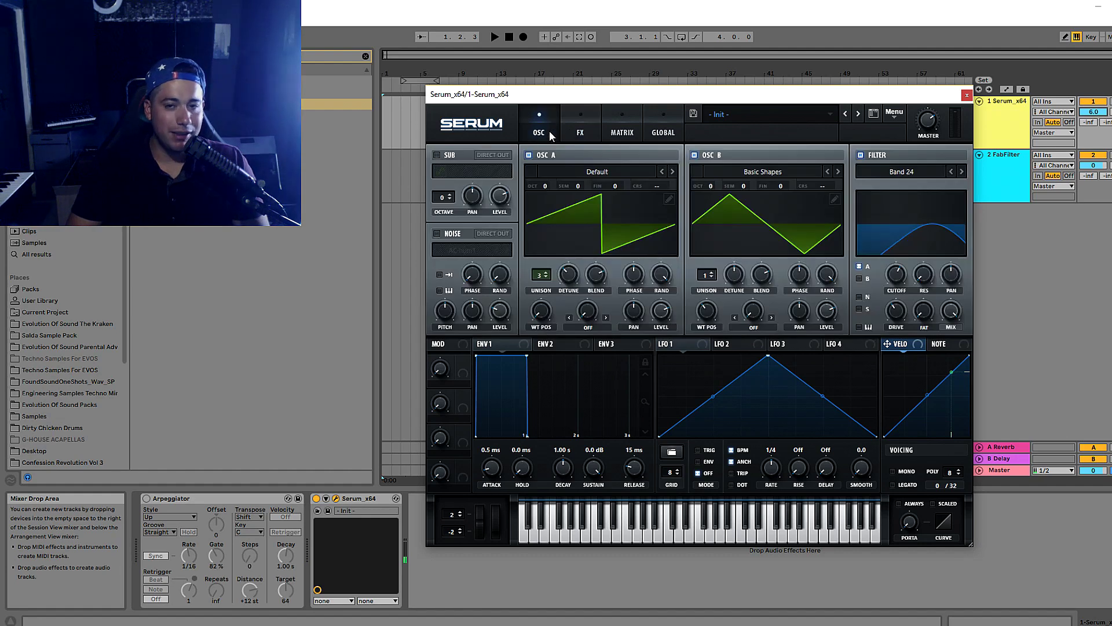
{"action": "left_click", "coordinate": [568, 131]}
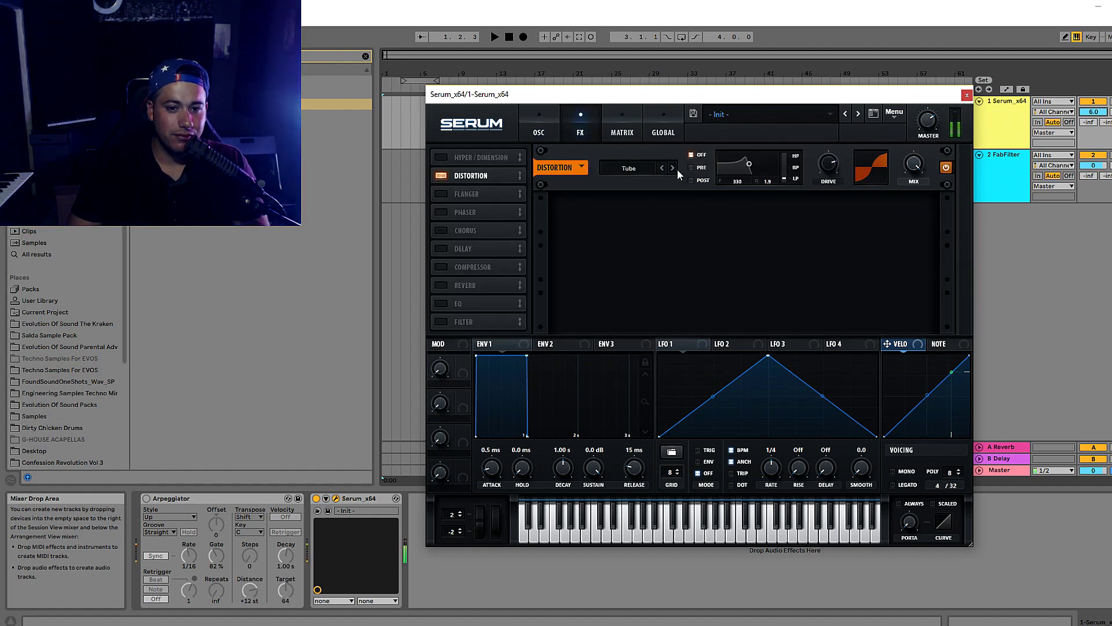
{"action": "left_click", "coordinate": [439, 176]}
{"action": "left_click", "coordinate": [538, 131]}
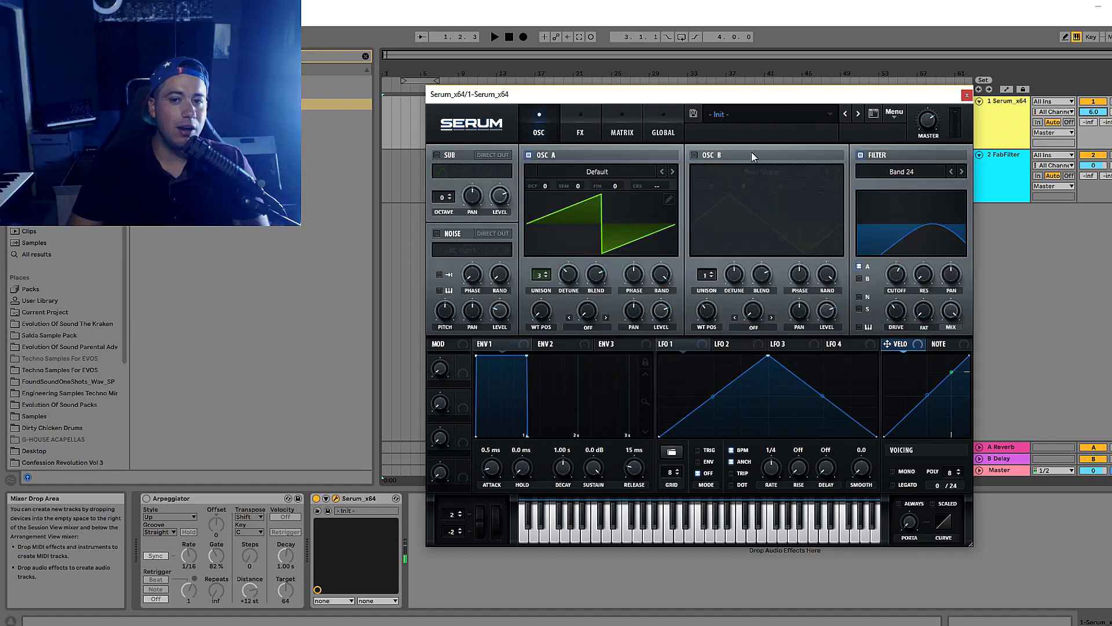
Step: Lower the filter cutoff to about 601 Hz and compare the sound with oscillator B on and off
{"action": "mouse_move", "coordinate": [895, 284]}
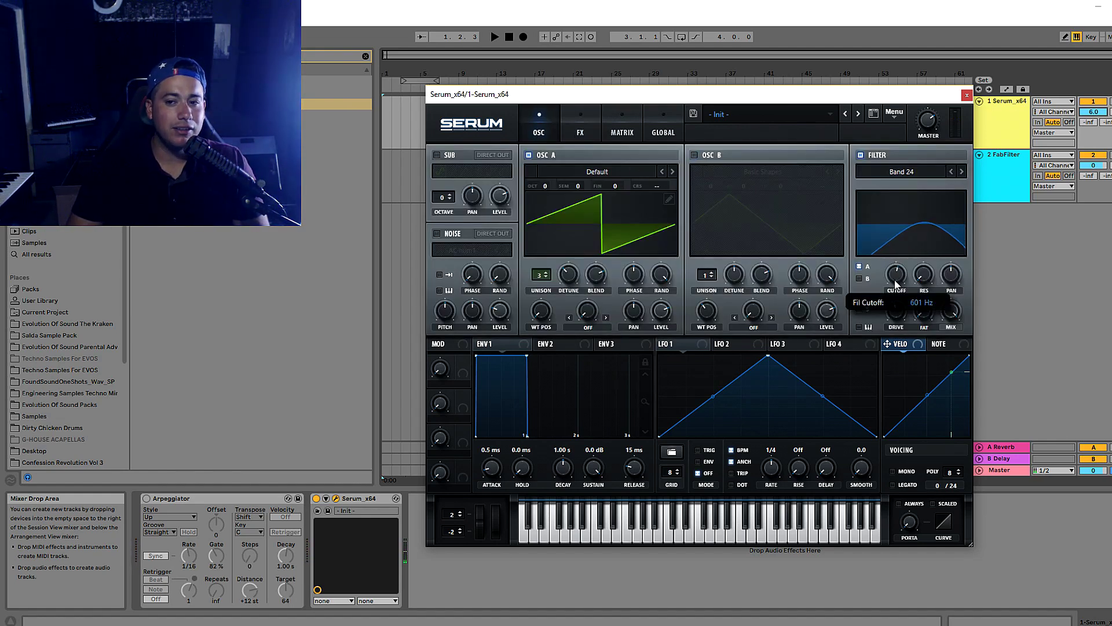
{"action": "left_click", "coordinate": [694, 156]}
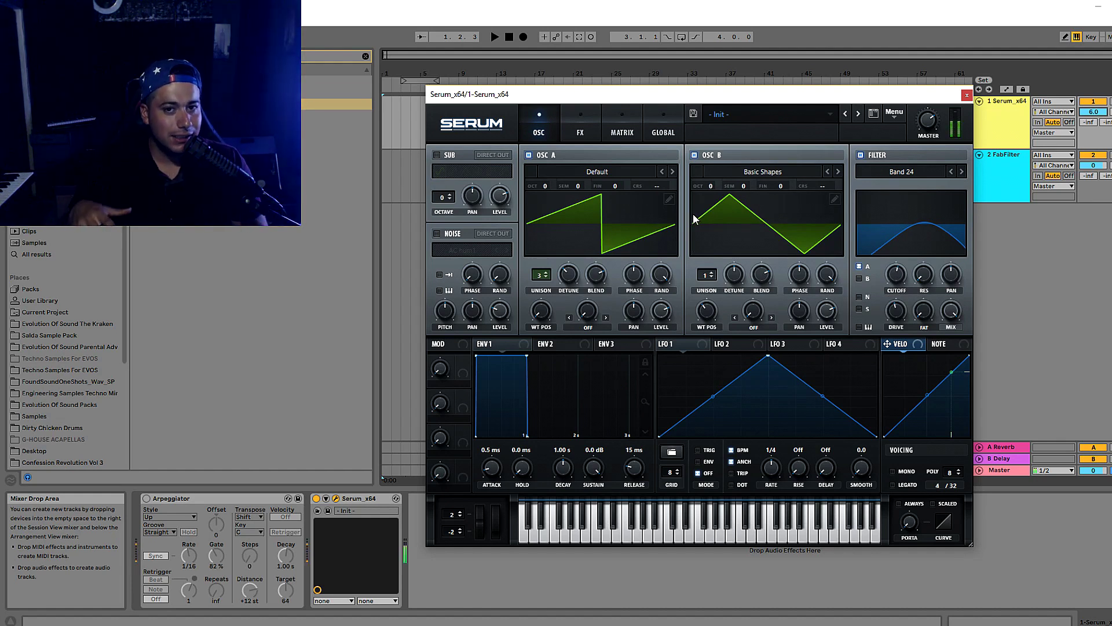
{"action": "left_click", "coordinate": [710, 156]}
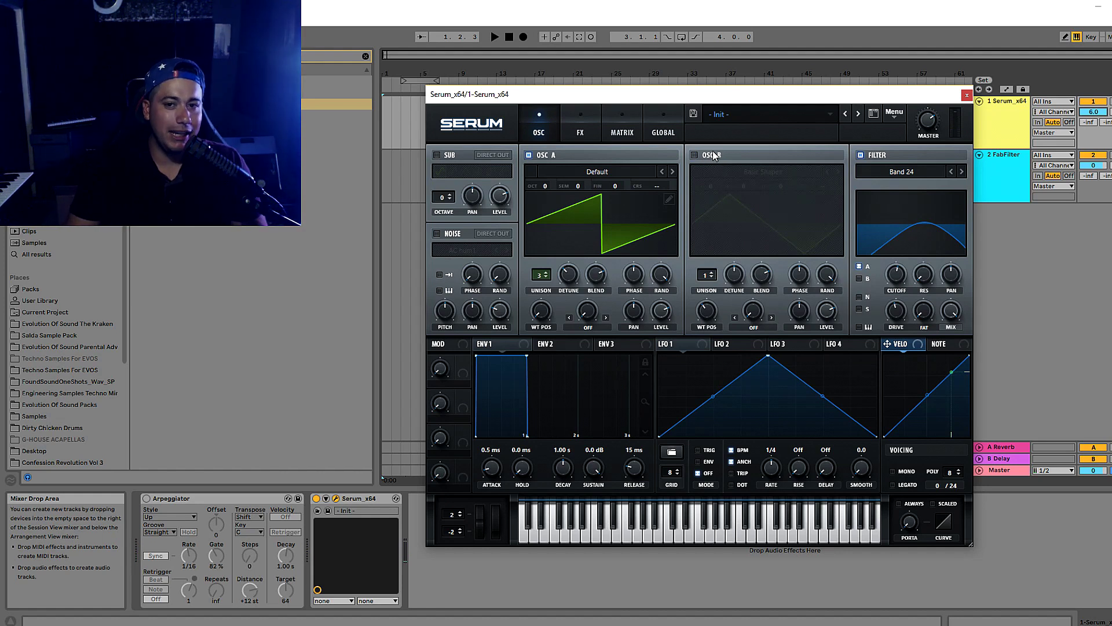
{"action": "left_click", "coordinate": [714, 156]}
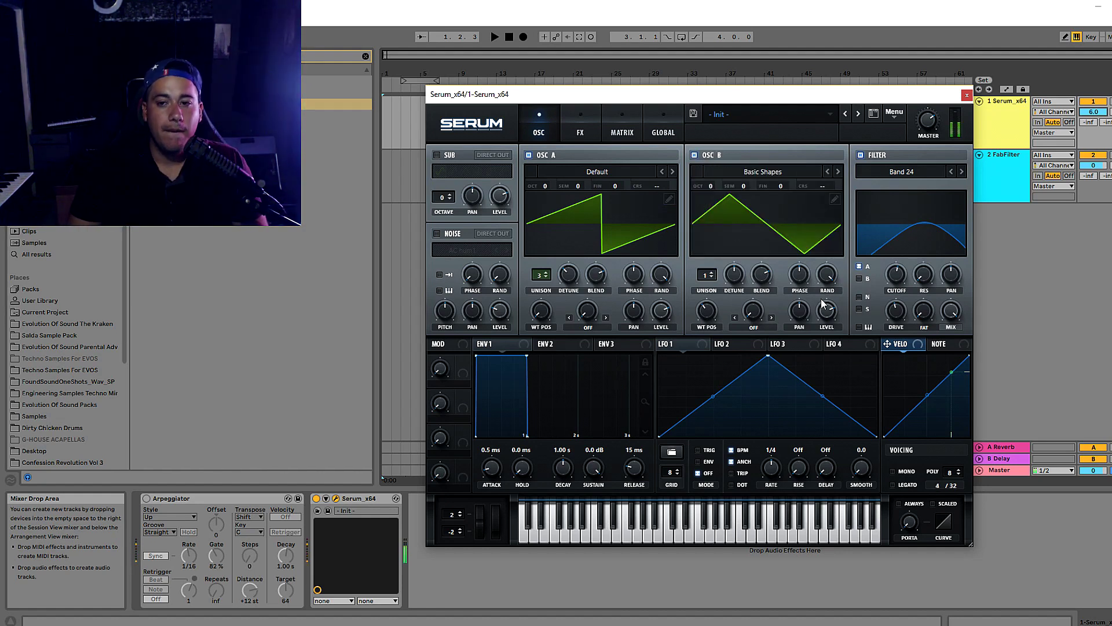
{"action": "mouse_move", "coordinate": [813, 326]}
{"action": "left_click", "coordinate": [694, 156]}
Step: Reduce oscillator A to 1 unison voice and enable oscillator B as a saw with fine tuning 32, routed through the filter
{"action": "mouse_move", "coordinate": [568, 274]}
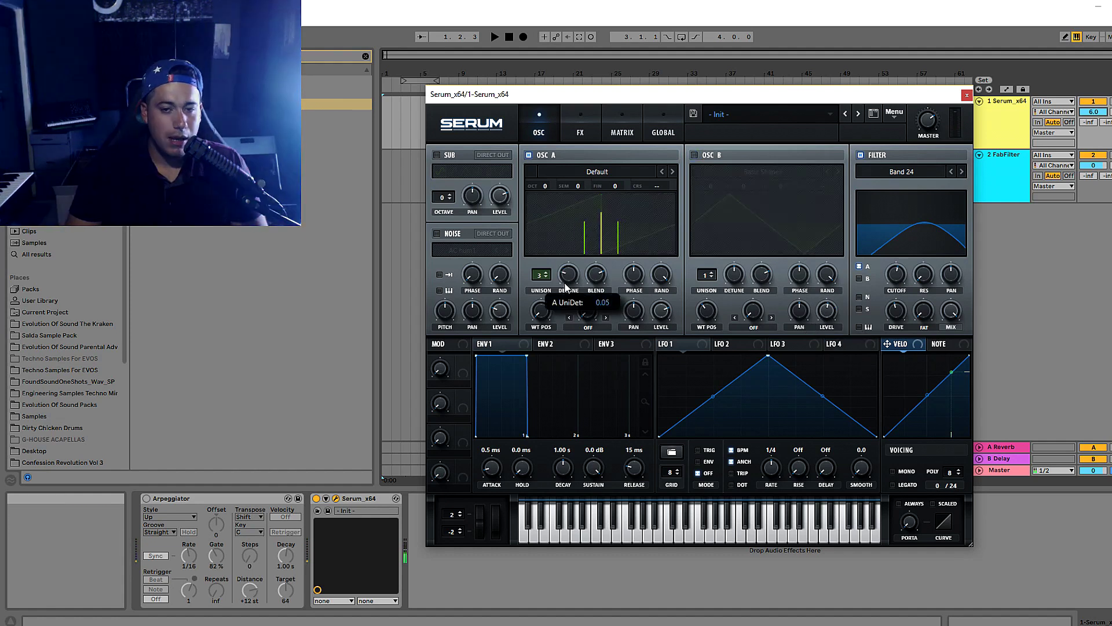
{"action": "left_click_drag", "start_coordinate": [568, 274], "coordinate": [530, 298]}
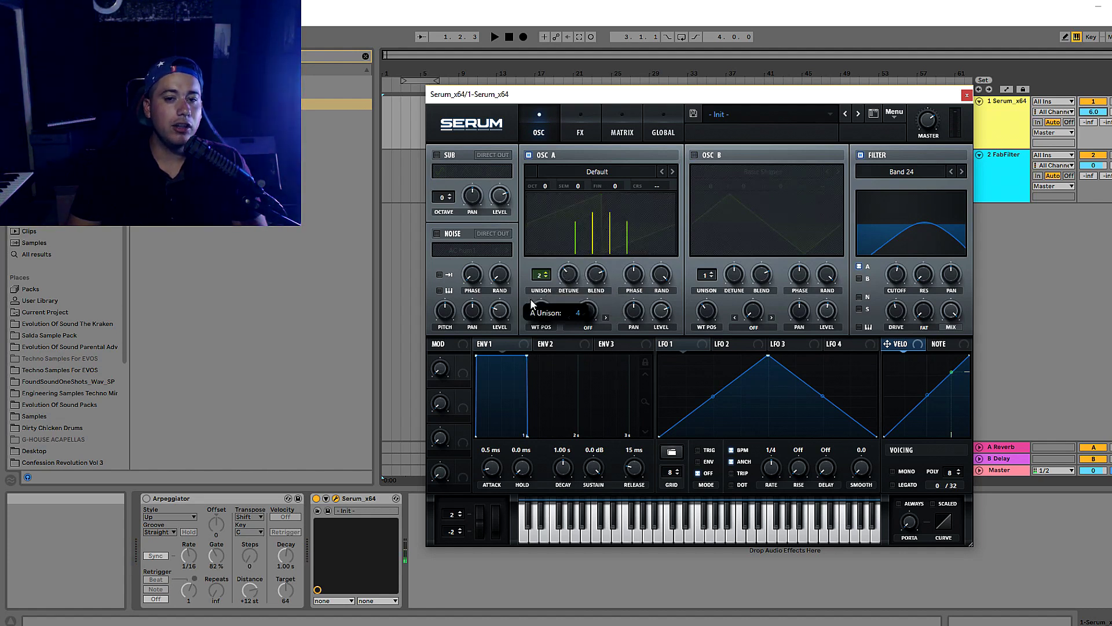
{"action": "left_click", "coordinate": [714, 155]}
{"action": "left_click_drag", "start_coordinate": [707, 311], "coordinate": [706, 302]}
{"action": "left_click_drag", "start_coordinate": [780, 186], "coordinate": [789, 171]}
{"action": "left_click", "coordinate": [859, 278]}
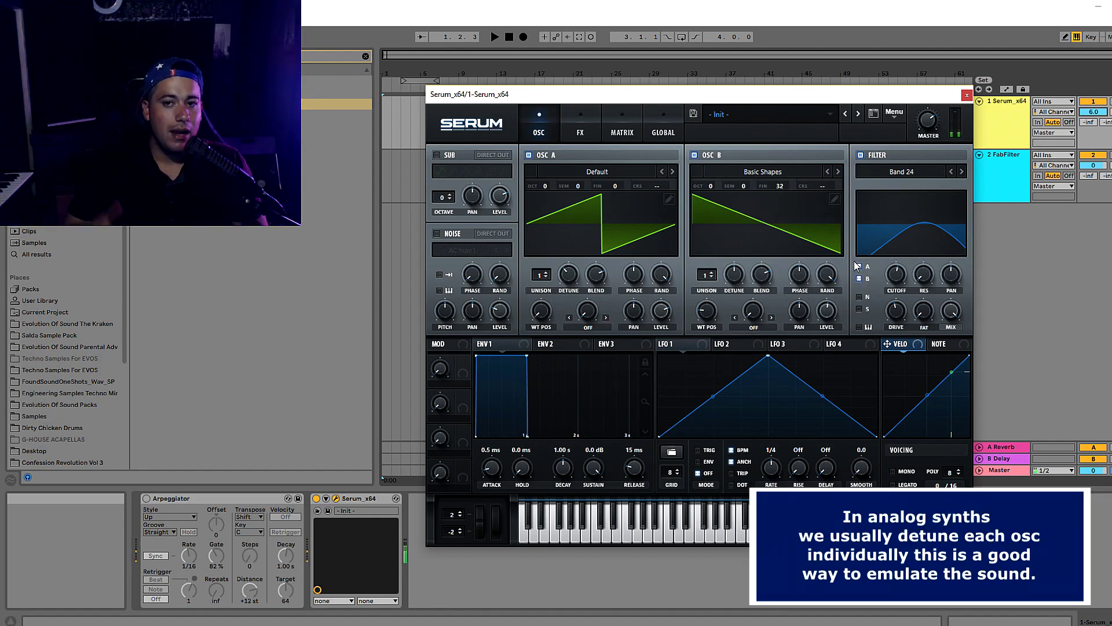
Step: Enable the sub oscillator with the triangle shape and fine-tune the filter cutoff
{"action": "left_click", "coordinate": [653, 132]}
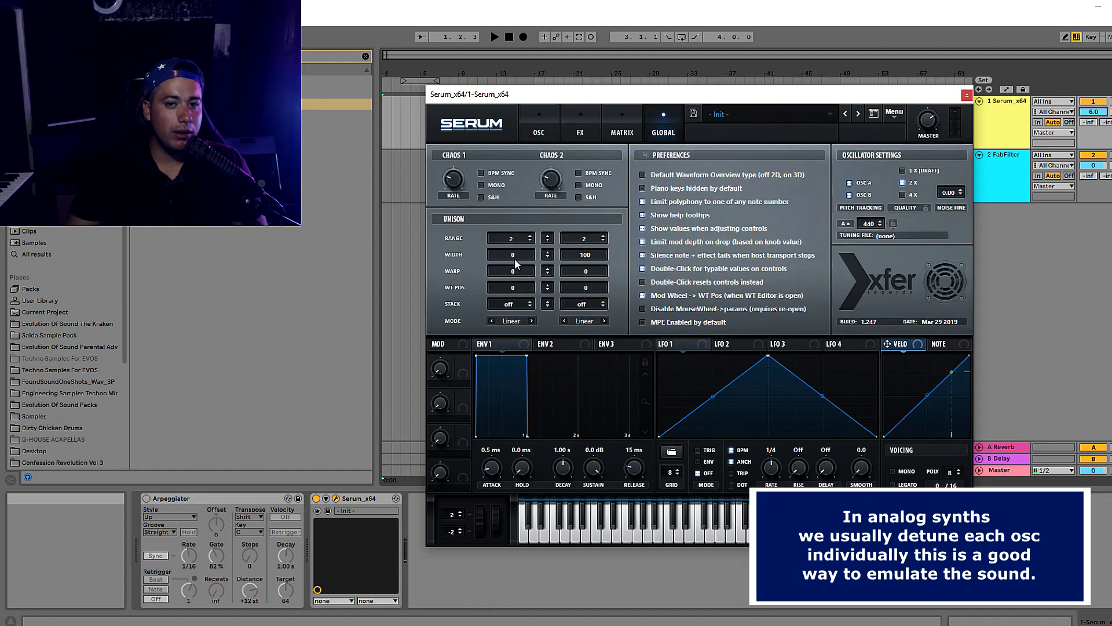
{"action": "left_click", "coordinate": [541, 134]}
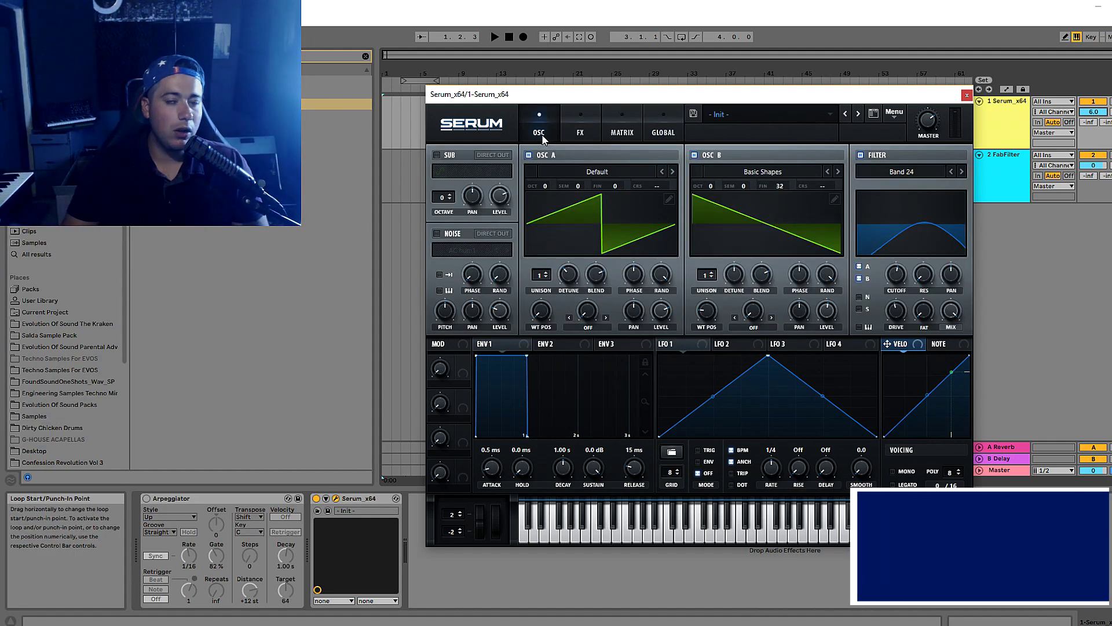
{"action": "left_click", "coordinate": [443, 153]}
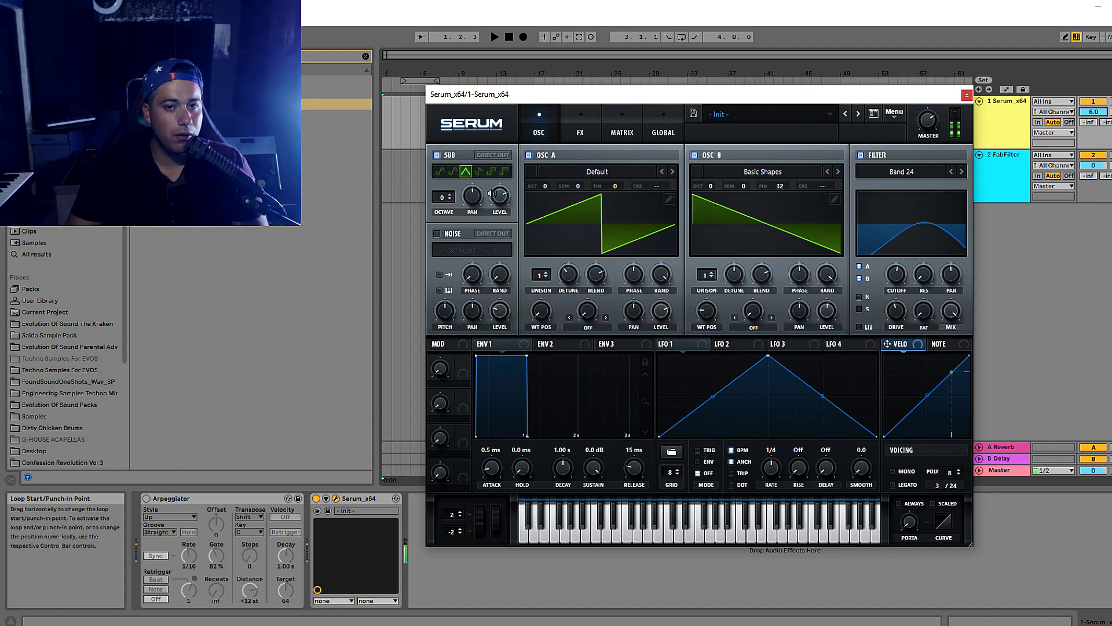
{"action": "left_click_drag", "start_coordinate": [888, 270], "coordinate": [891, 272]}
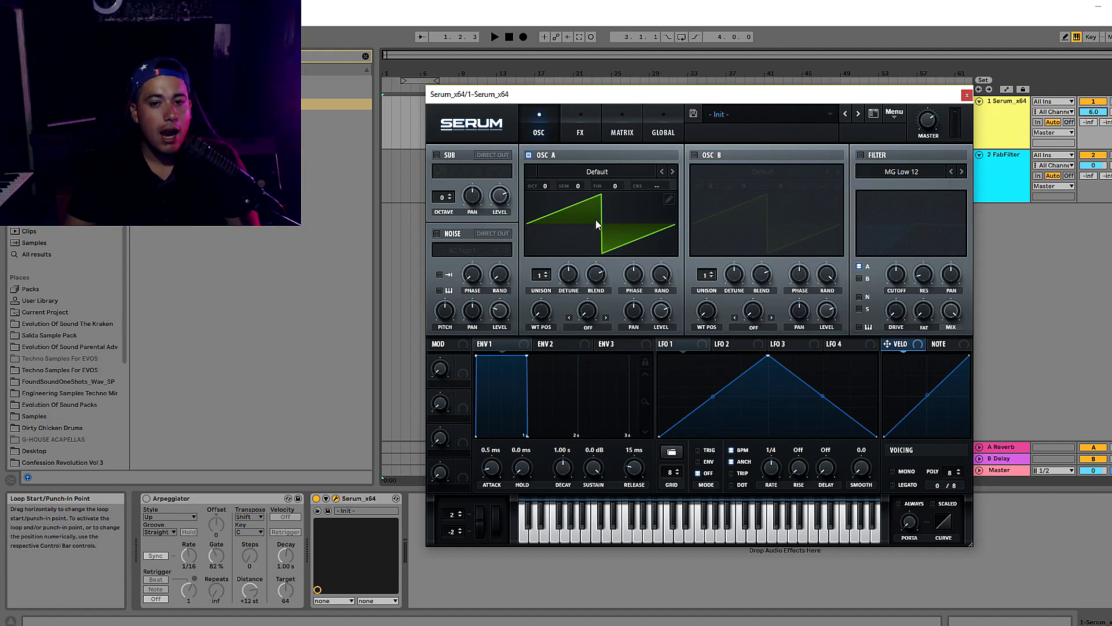
Step: Set oscillator A of the initialized patch to 7 unison voices and enable the Hall reverb
{"action": "mouse_move", "coordinate": [542, 275]}
{"action": "left_mouse_down"}
{"action": "mouse_move", "coordinate": [574, 228]}
{"action": "mouse_move", "coordinate": [560, 266]}
{"action": "left_mouse_up"}
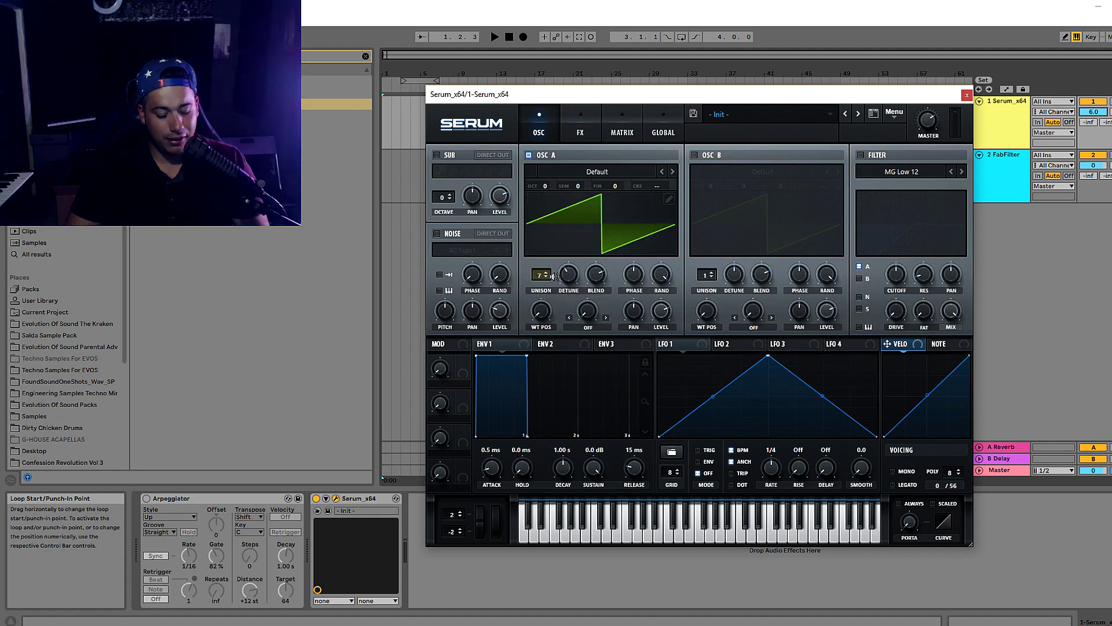
{"action": "left_click", "coordinate": [579, 132]}
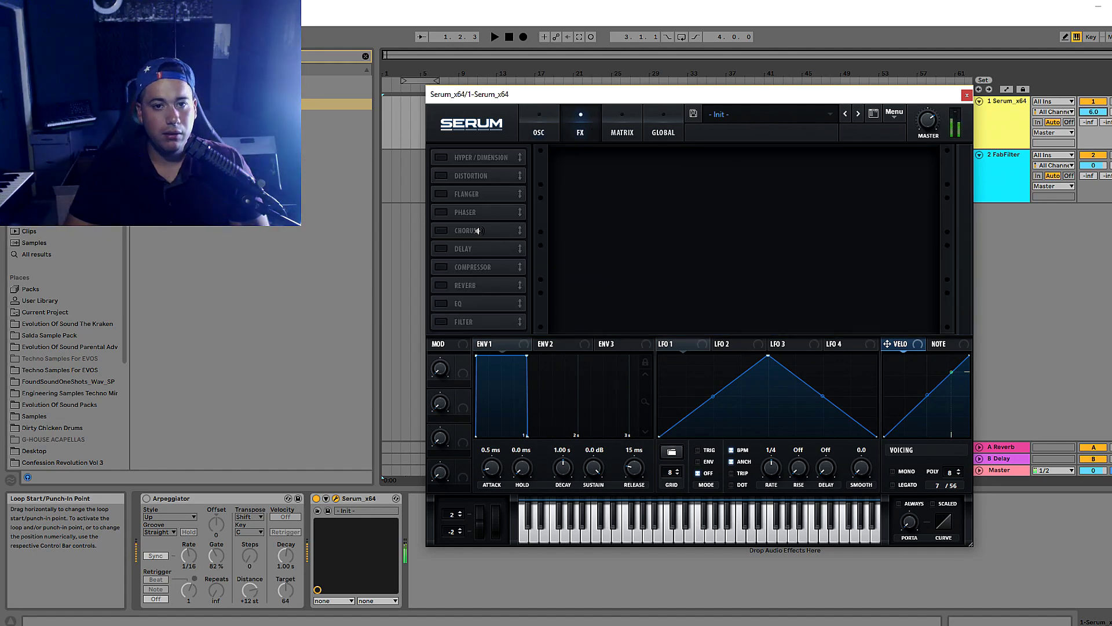
{"action": "left_click", "coordinate": [444, 287]}
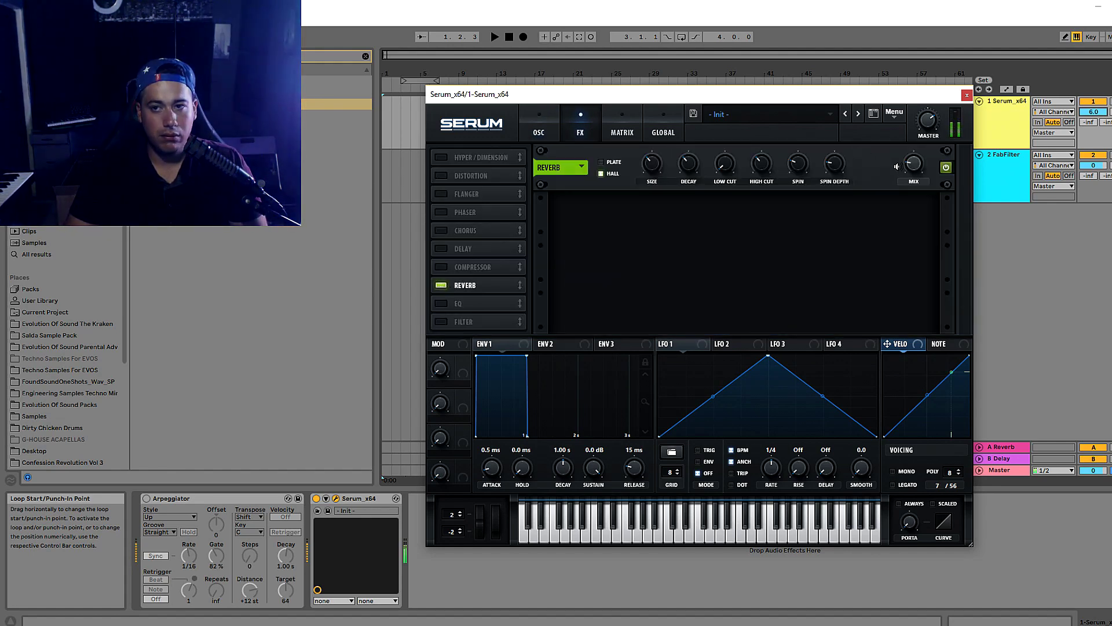
Step: Compare different unison voice counts on oscillator A and set it to 6 voices
{"action": "left_click", "coordinate": [546, 133]}
{"action": "left_click_drag", "start_coordinate": [541, 274], "coordinate": [533, 295]}
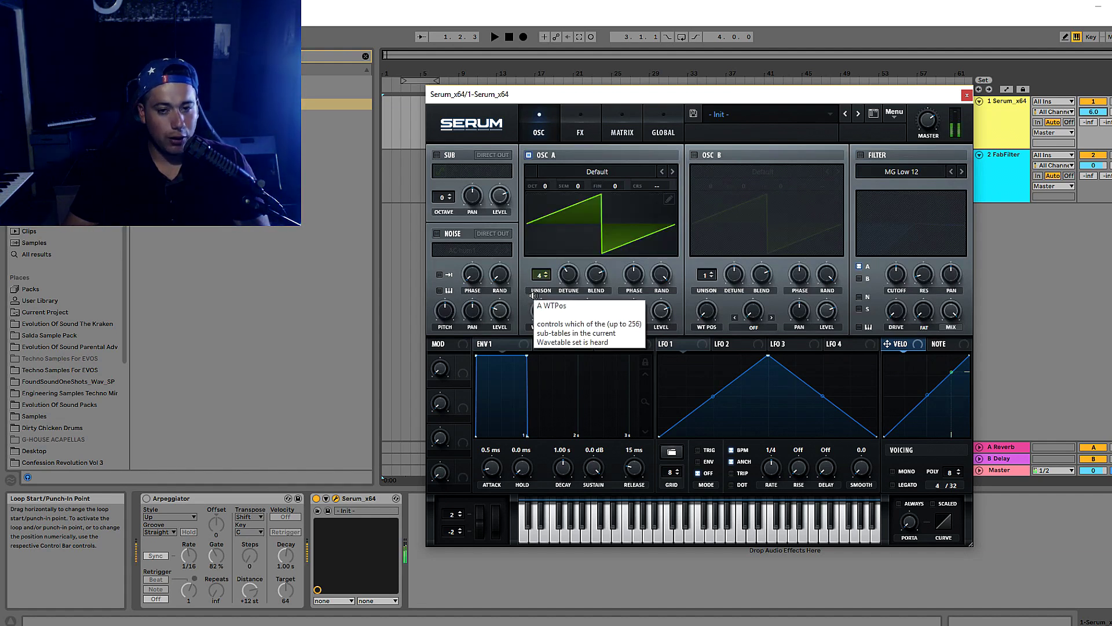
{"action": "mouse_move", "coordinate": [537, 278]}
{"action": "left_mouse_down"}
{"action": "mouse_move", "coordinate": [561, 284]}
{"action": "mouse_move", "coordinate": [580, 261]}
{"action": "mouse_move", "coordinate": [555, 255]}
{"action": "left_mouse_up"}
{"action": "left_click", "coordinate": [570, 276]}
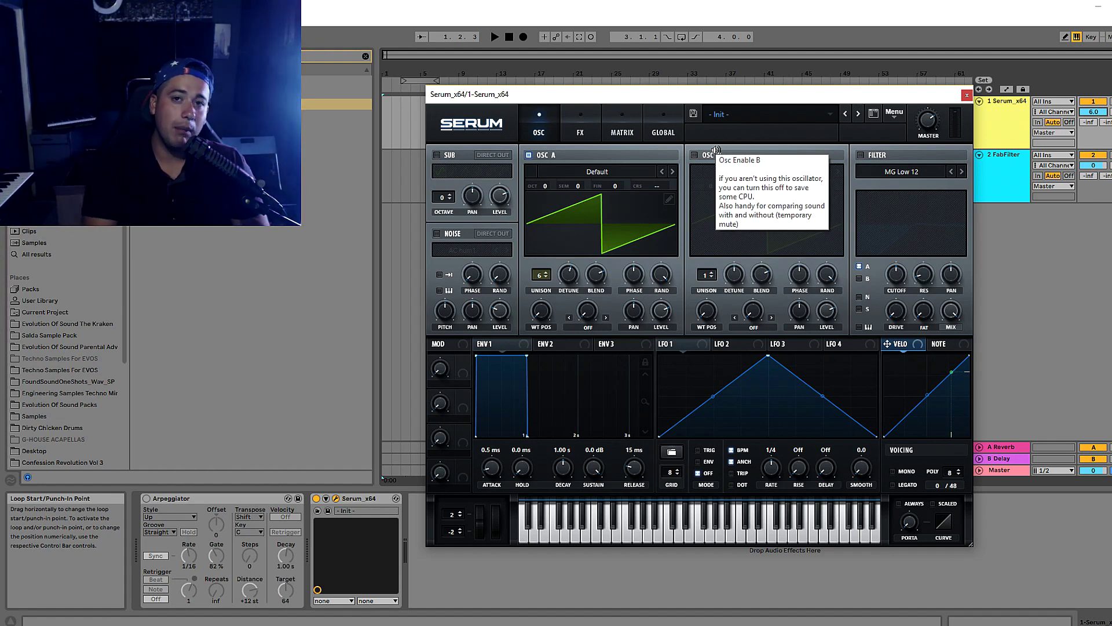
Step: Enable oscillator B one octave up with 3 unison voices and reduce oscillator A to 5 voices
{"action": "left_click", "coordinate": [716, 152]}
{"action": "left_click_drag", "start_coordinate": [716, 191], "coordinate": [716, 183]}
{"action": "left_click_drag", "start_coordinate": [706, 274], "coordinate": [706, 255]}
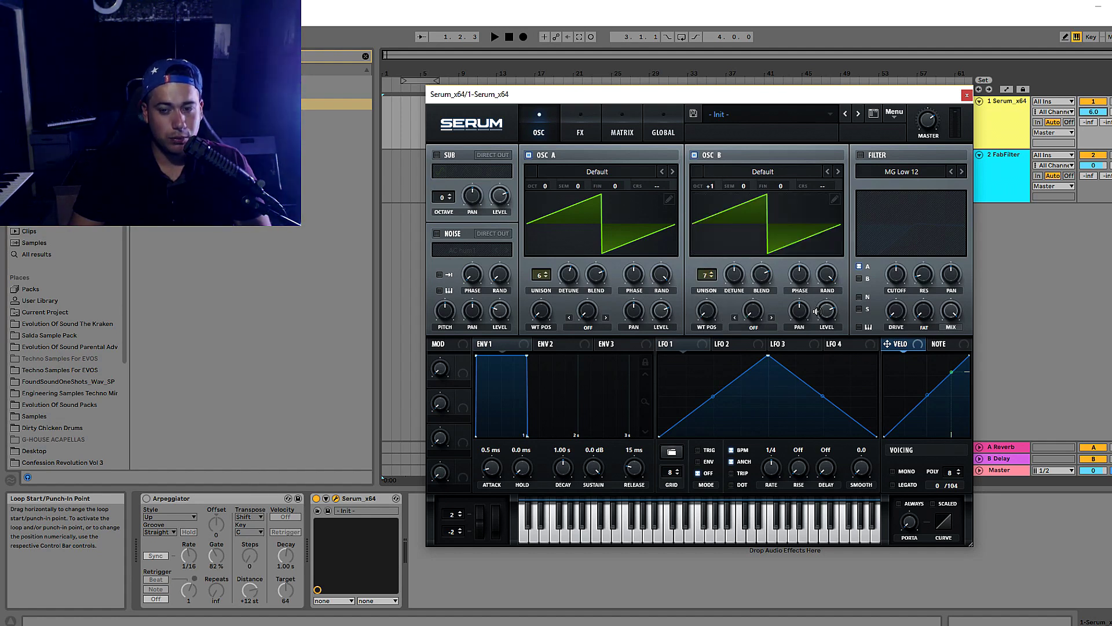
{"action": "left_click_drag", "start_coordinate": [733, 276], "coordinate": [706, 292]}
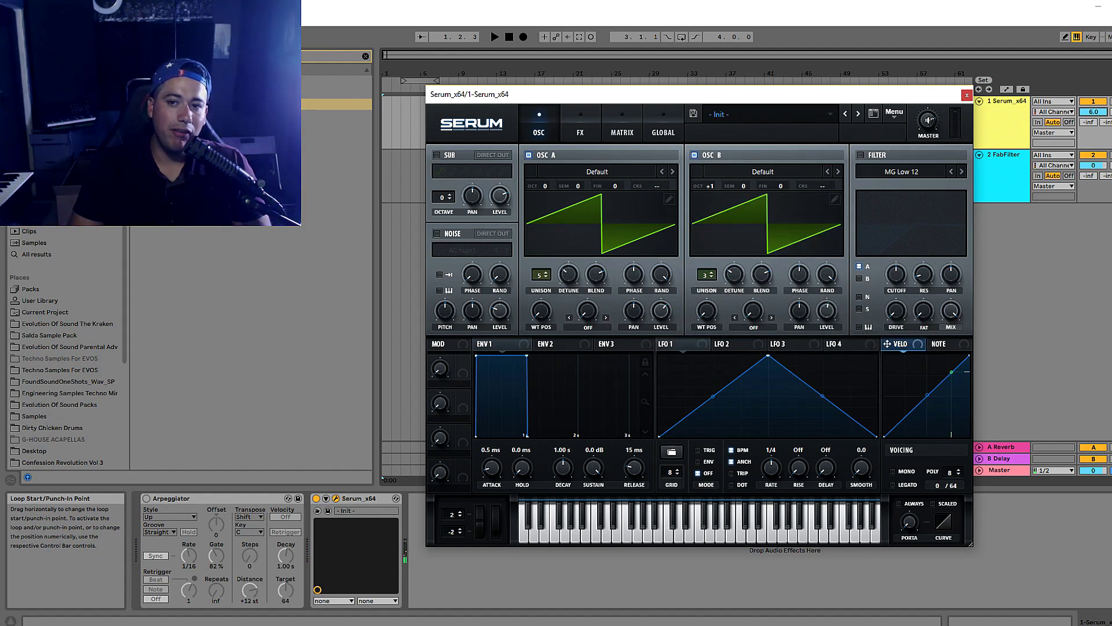
Step: Switch the reverb off and return to the oscillator view
{"action": "left_click", "coordinate": [591, 131]}
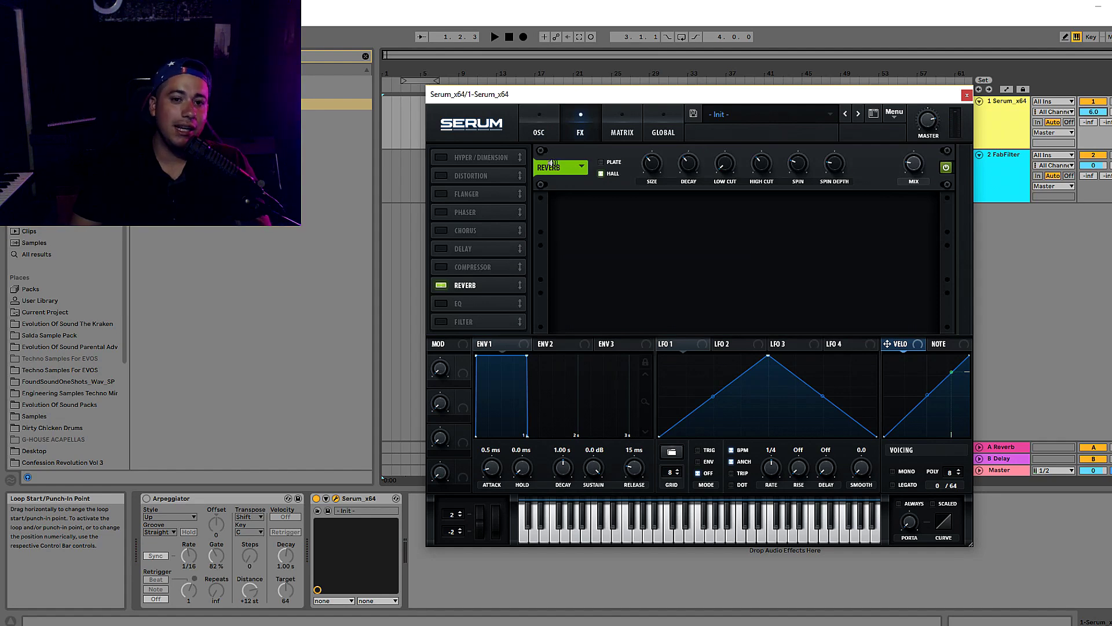
{"action": "left_click", "coordinate": [440, 285]}
{"action": "left_click", "coordinate": [551, 128]}
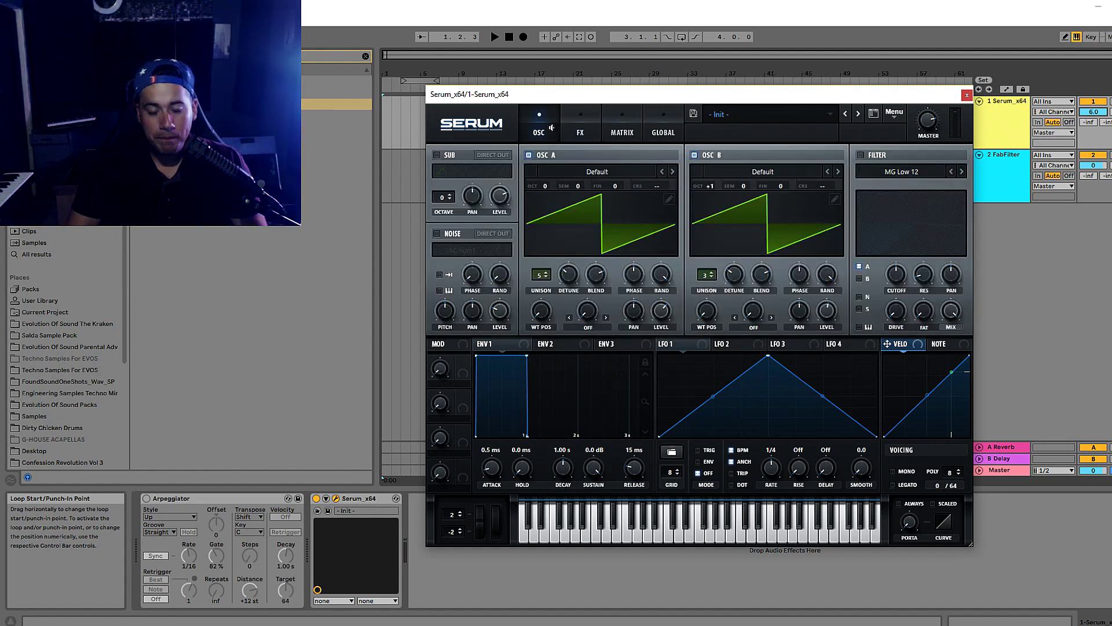